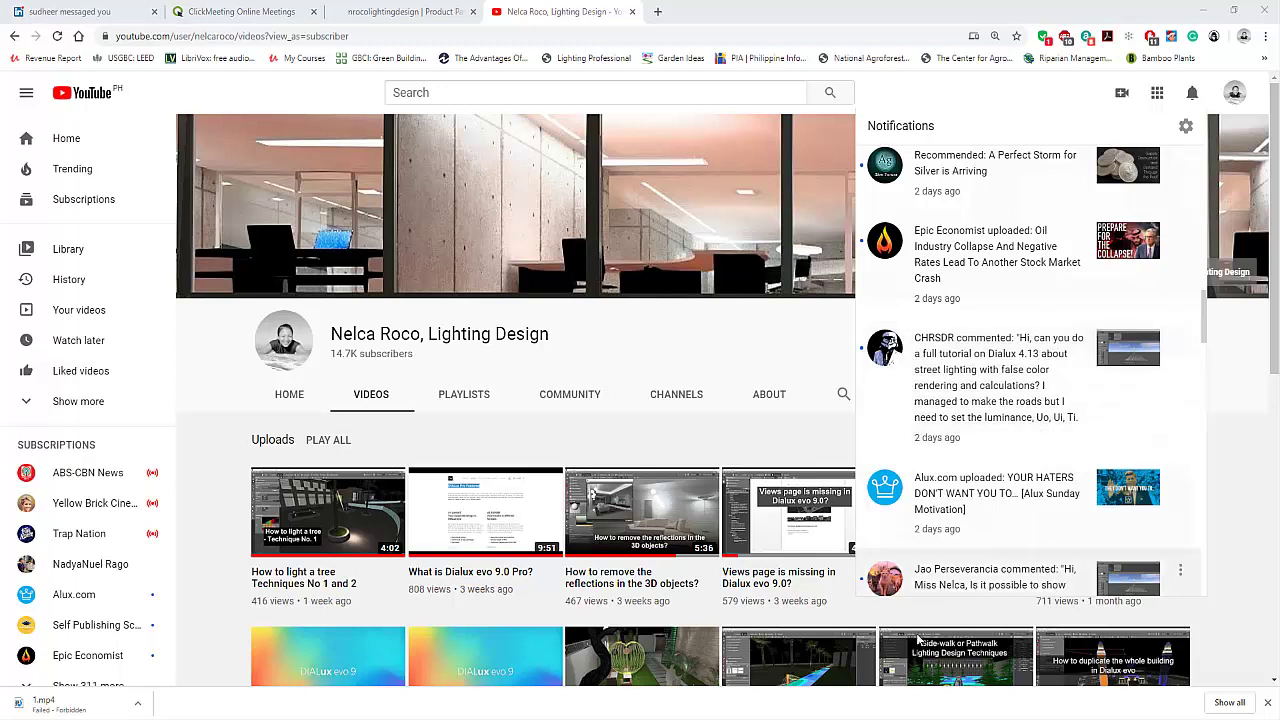
Bring up the taskbar's window arrangement menu over the YouTube page
scroll(1043, 437, up, 1)
right_click(628, 716)
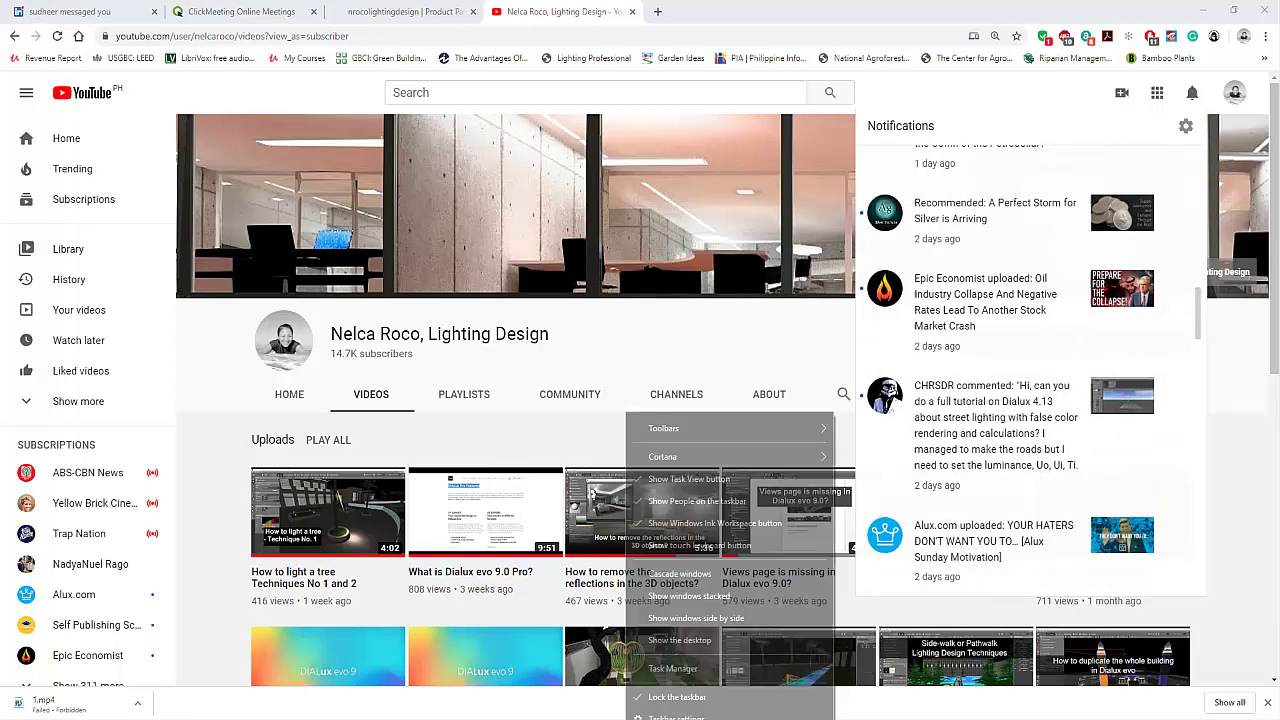
Show the desktop, launch DIALux 4.13 and start a new street project
click(690, 641)
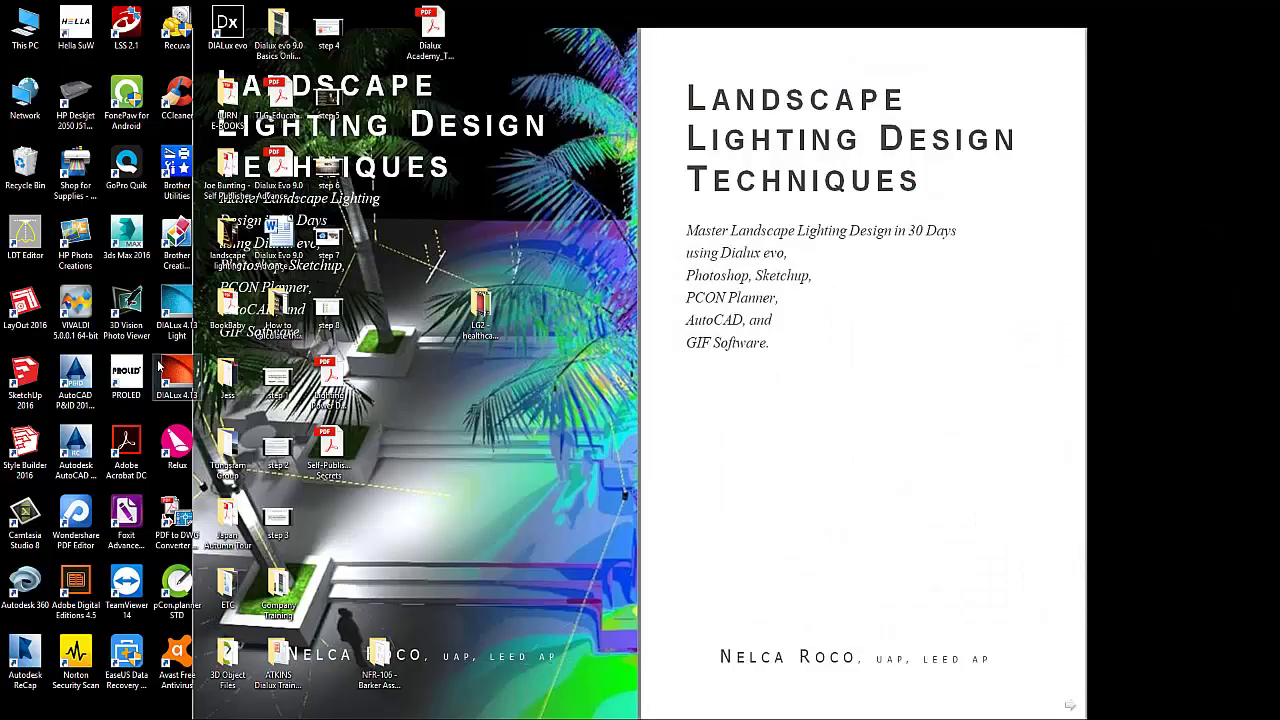
double_click(178, 375)
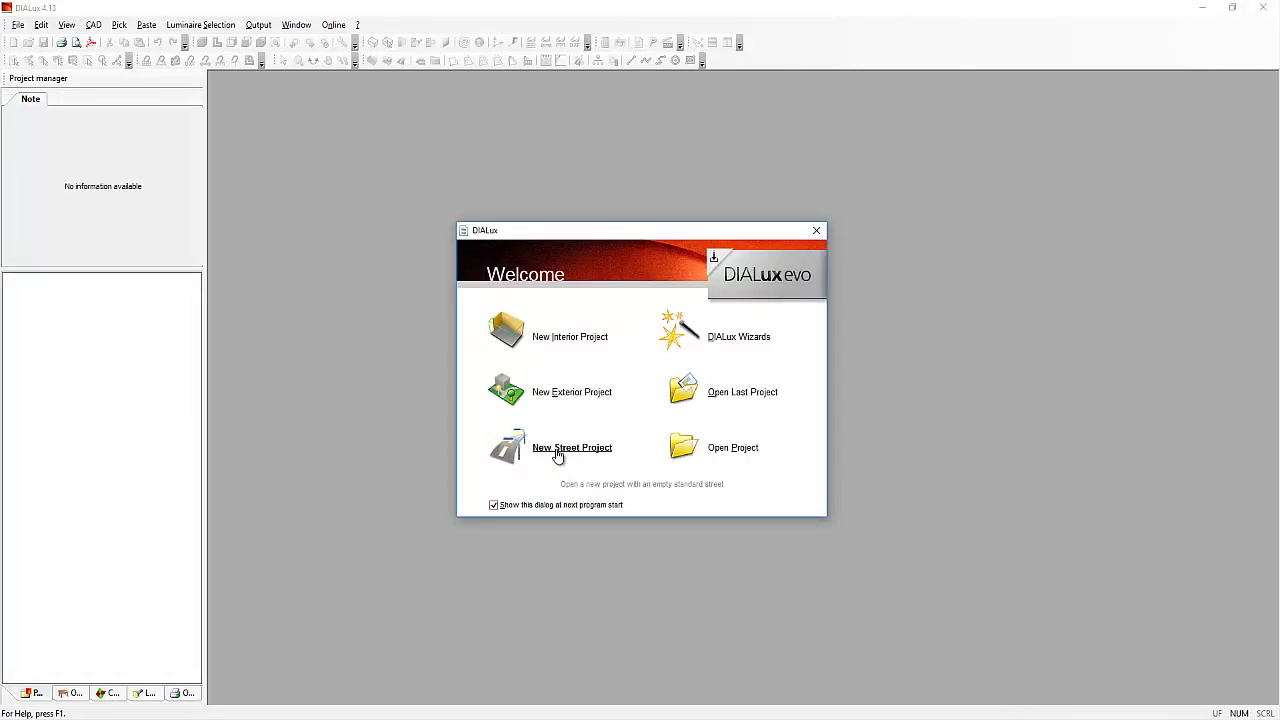
click(558, 455)
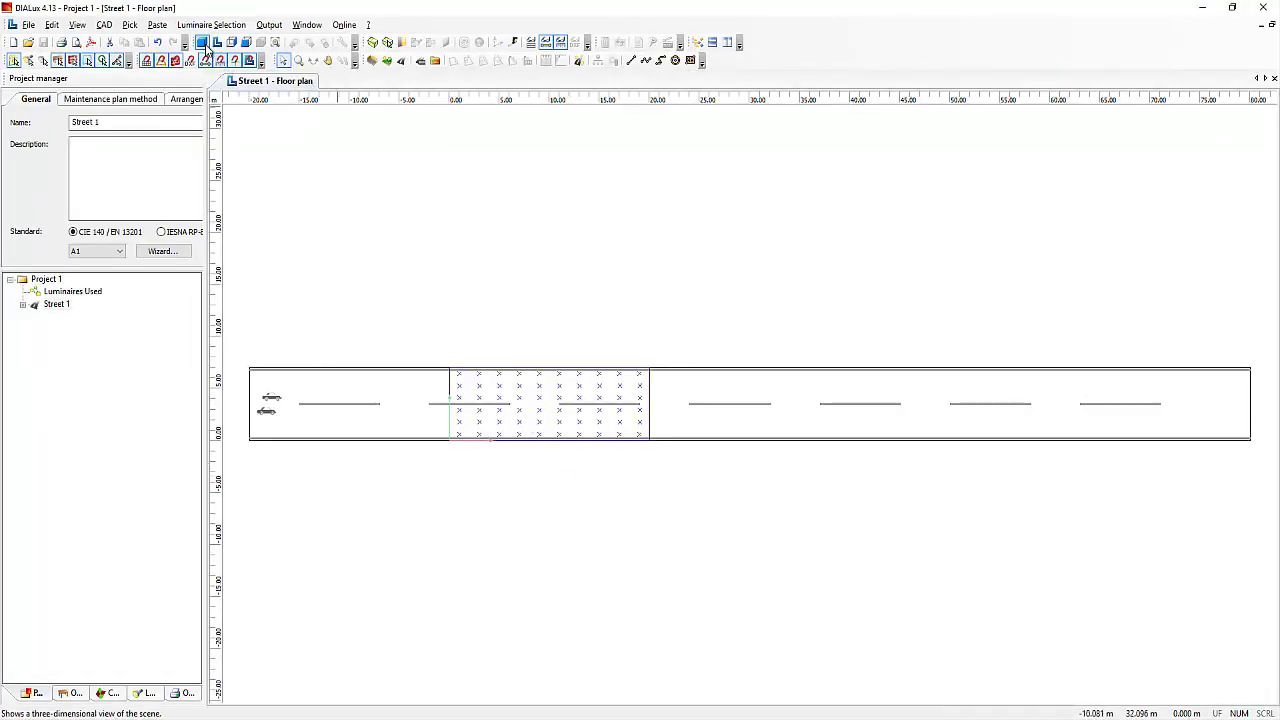
Open the 3D View of Street 1 and orbit the road to a steep angle
click(202, 43)
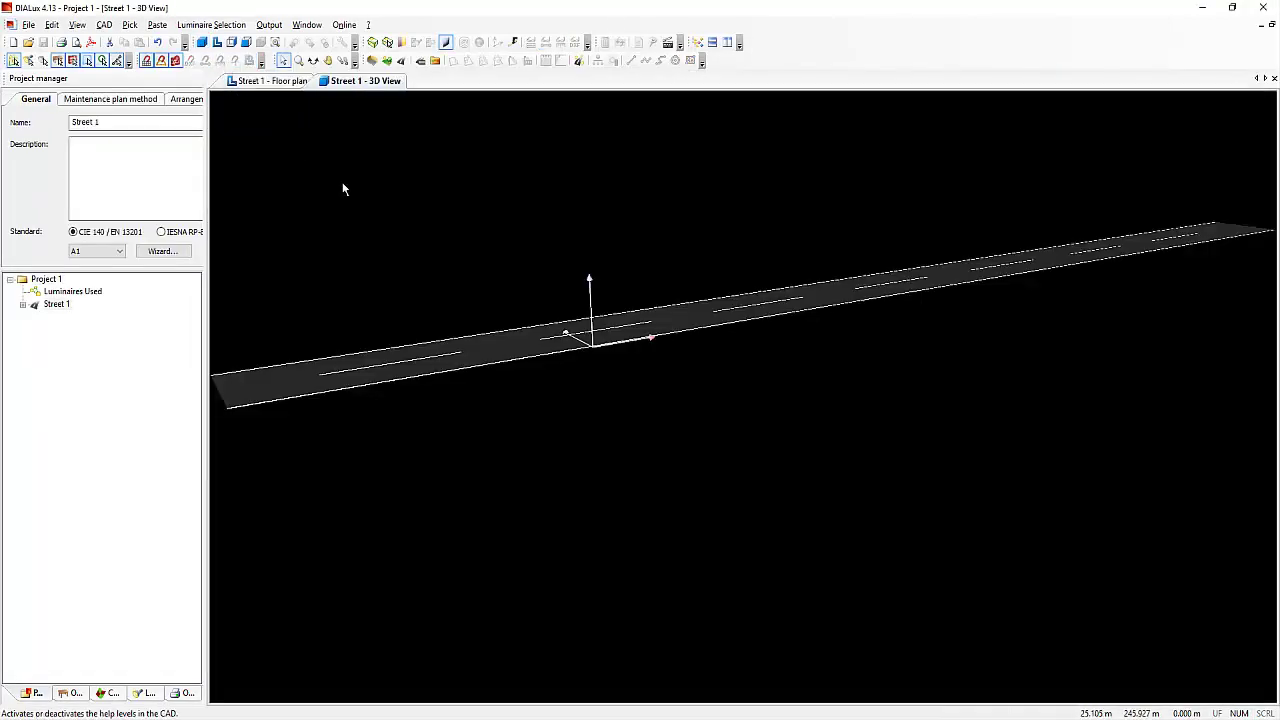
click(313, 60)
drag(338, 162, 363, 300)
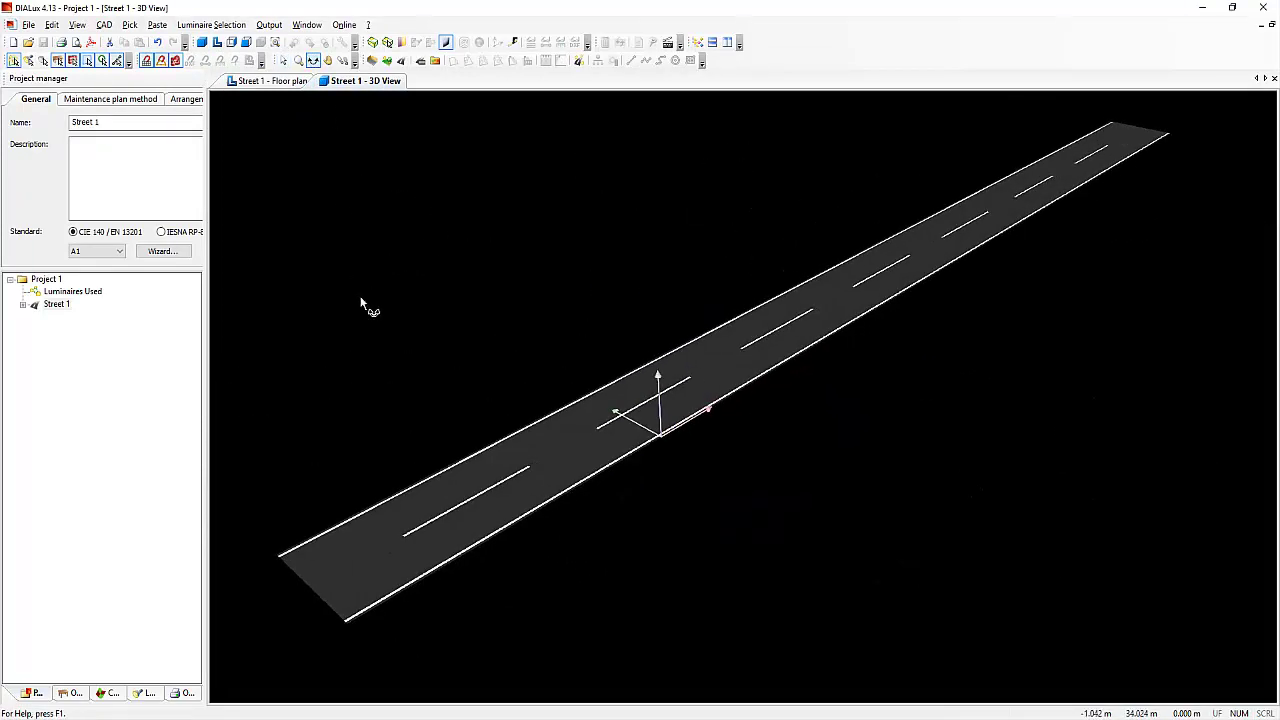
click(518, 716)
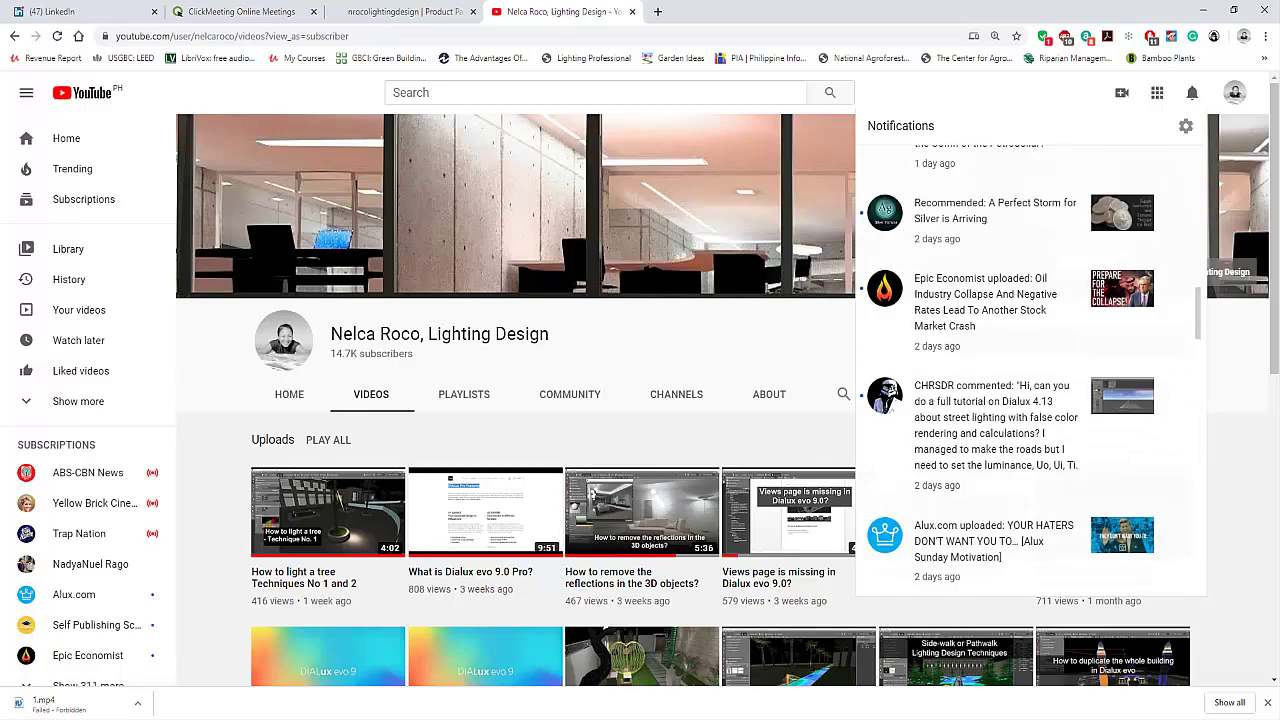
click(585, 668)
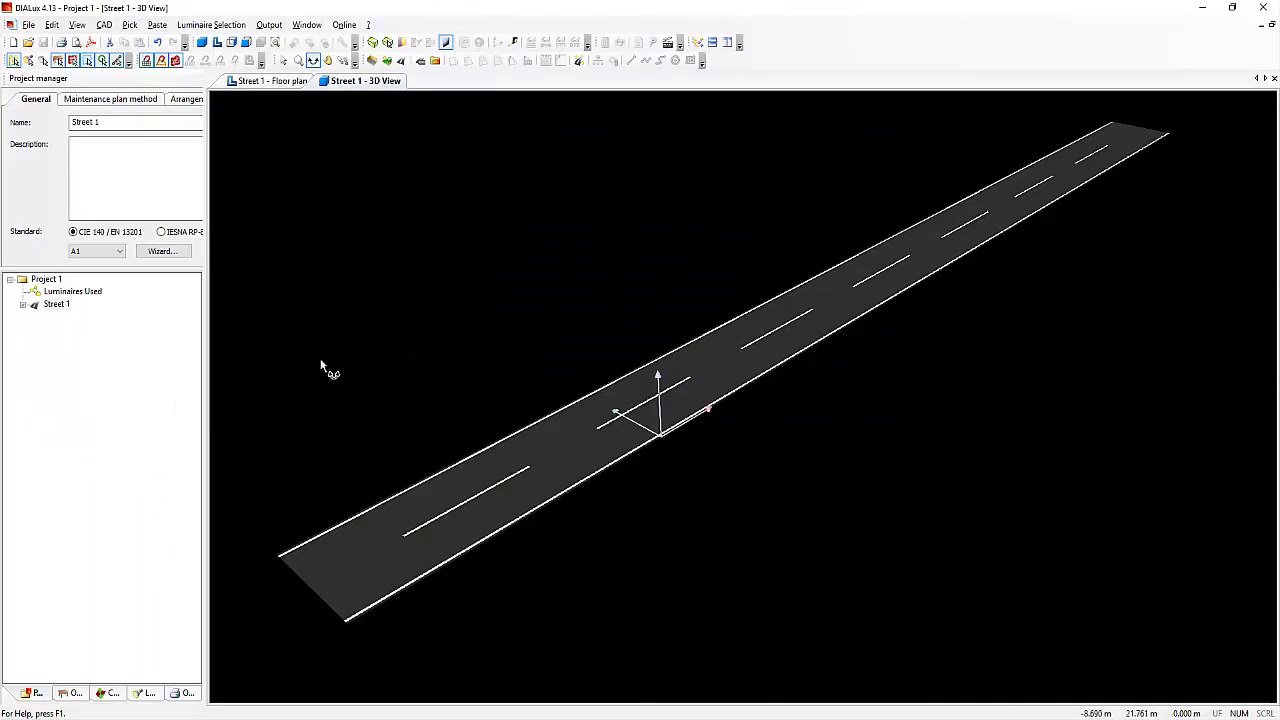
drag(303, 337, 325, 315)
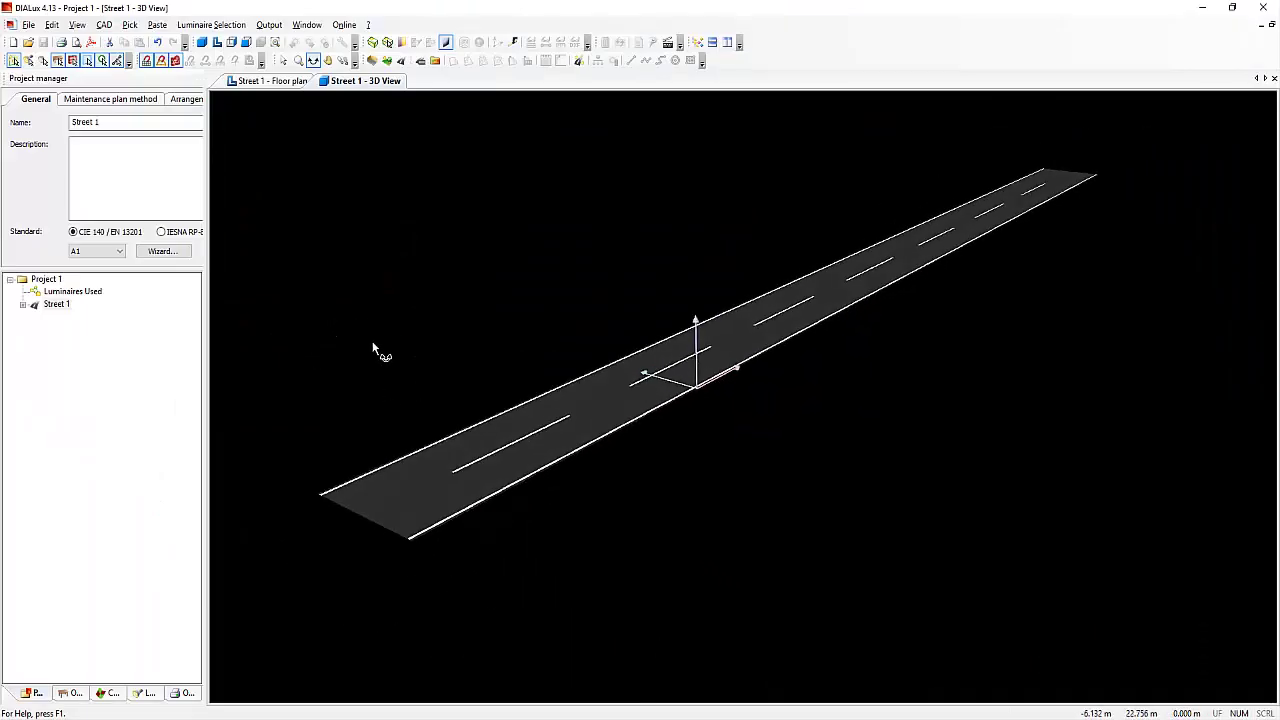
Expand Street 1 and Roadway 1 and select Valuation Field Roadway 1
click(54, 306)
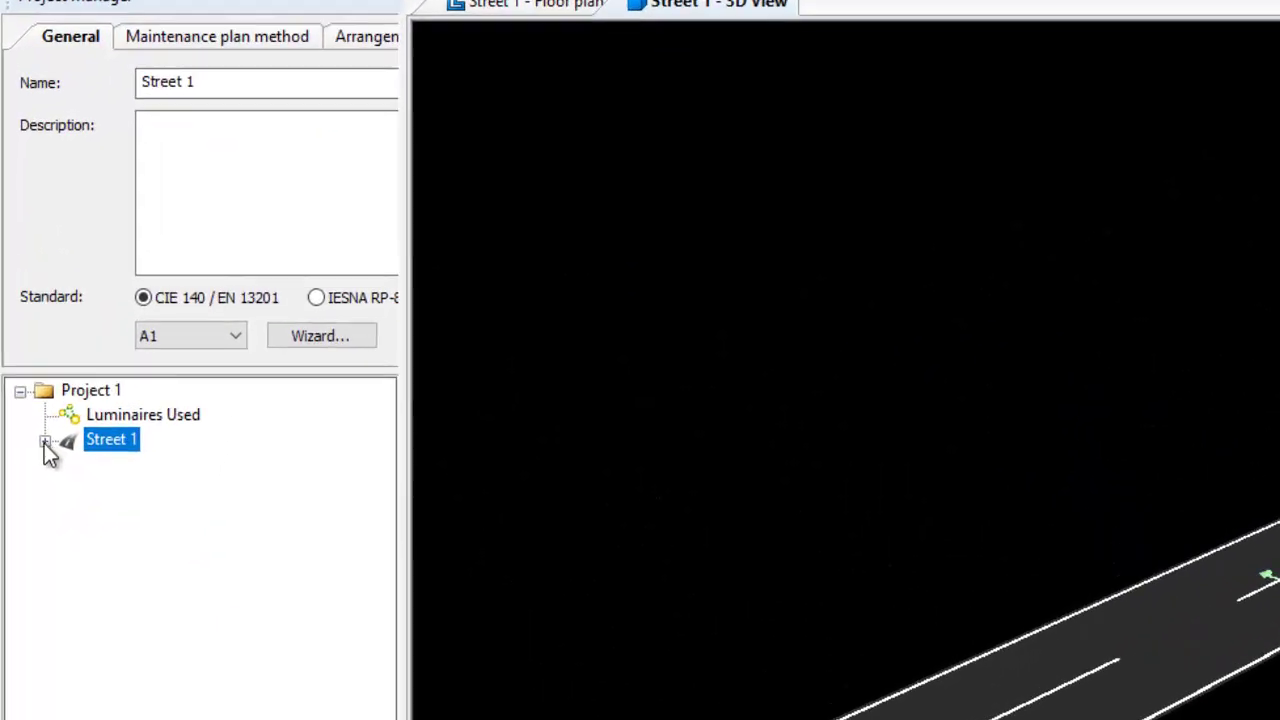
click(45, 442)
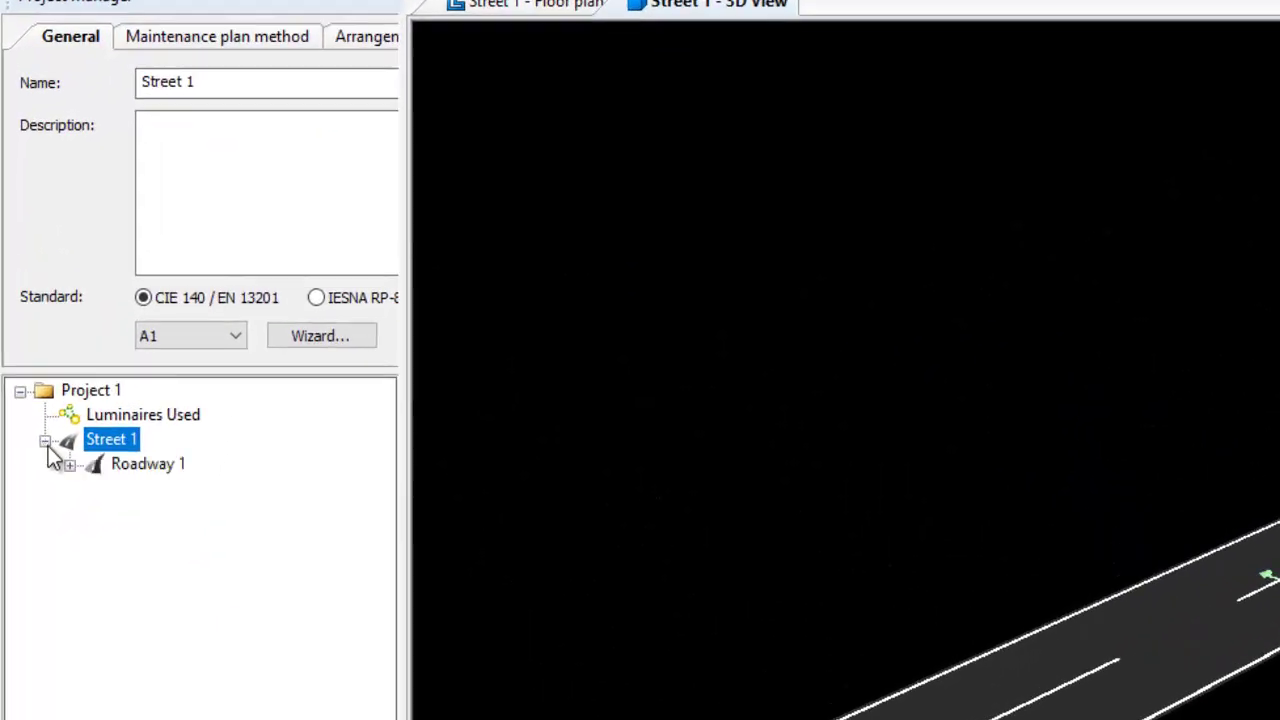
click(141, 466)
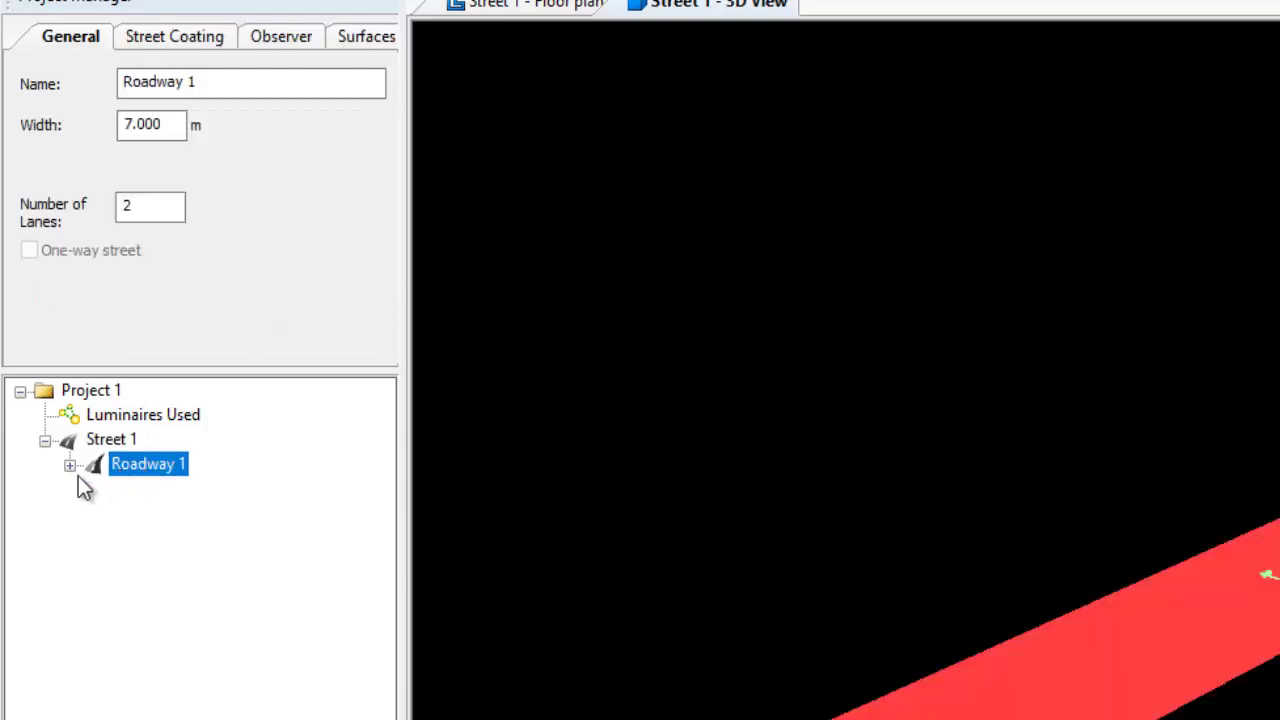
click(70, 466)
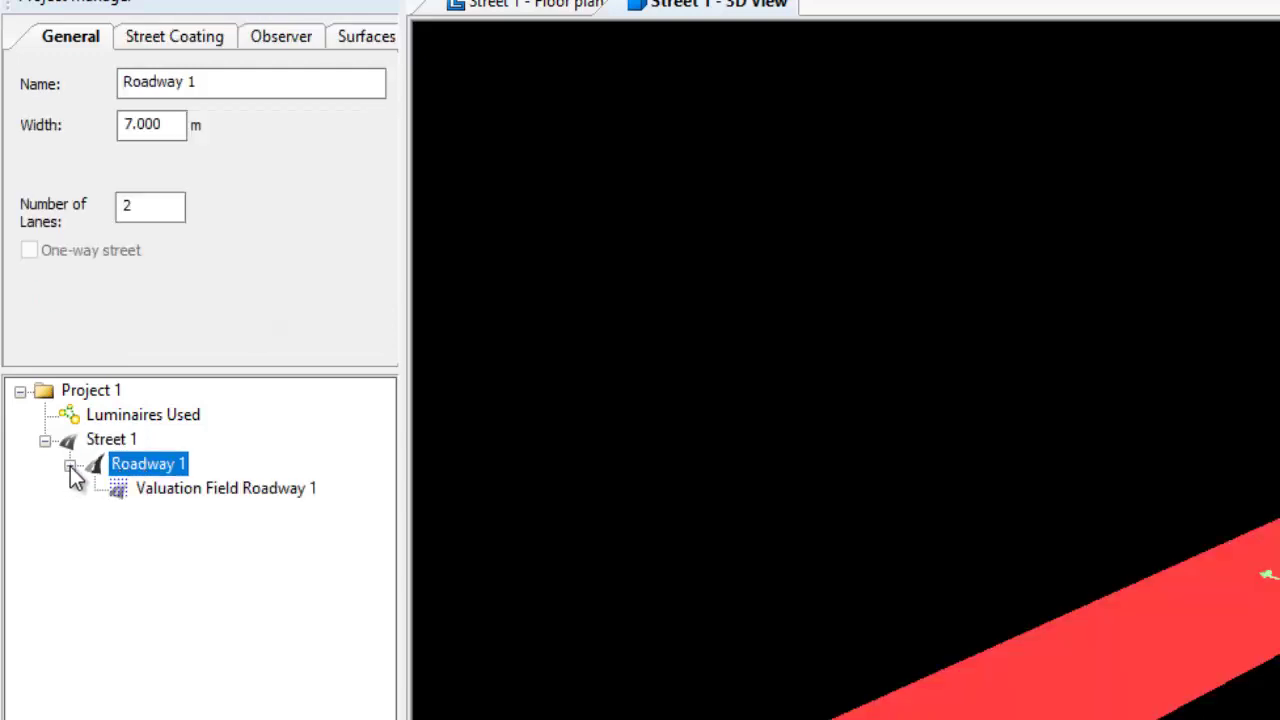
click(177, 489)
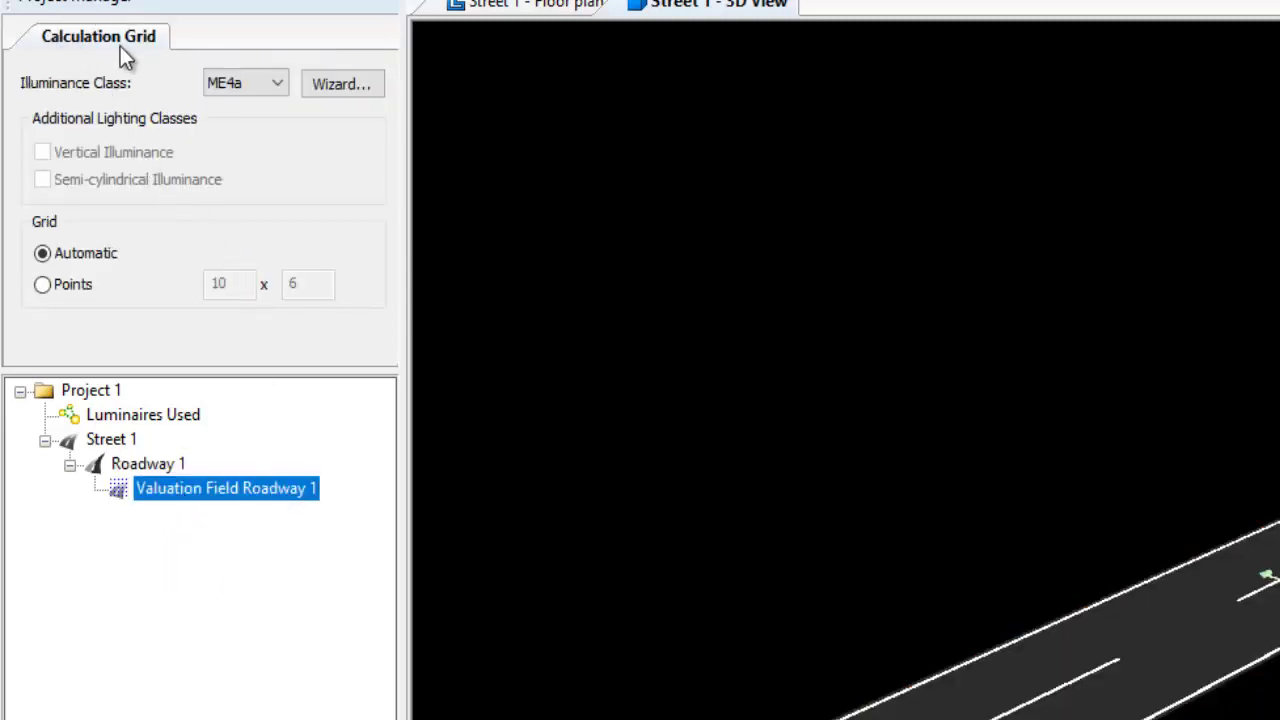
Review the Illuminance Class list and keep ME4a selected
click(278, 86)
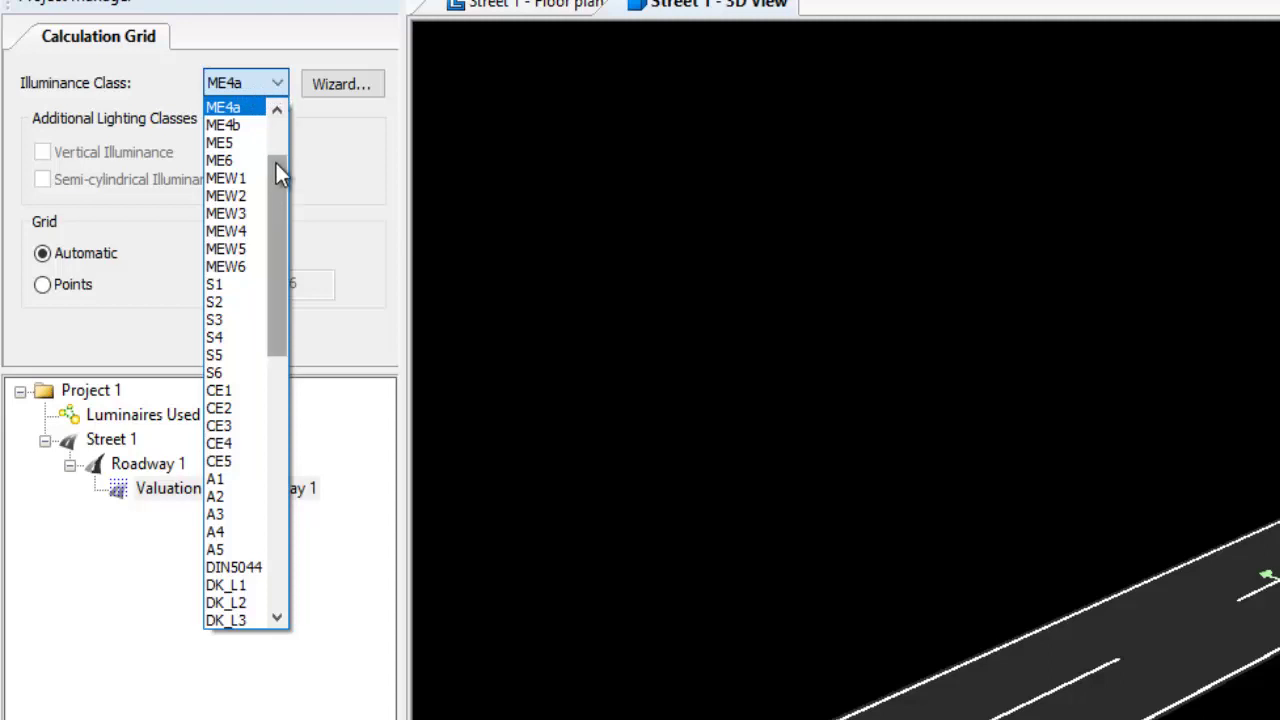
scroll(277, 159, up, 1)
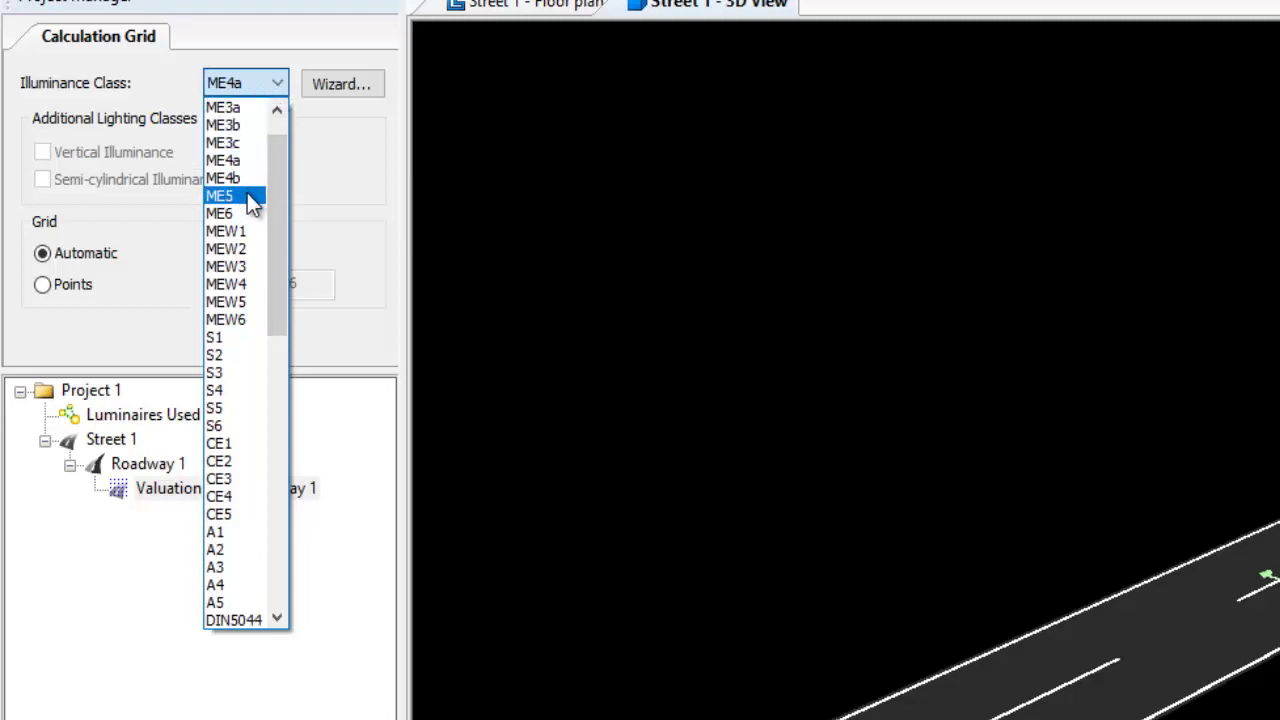
scroll(284, 160, up, 1)
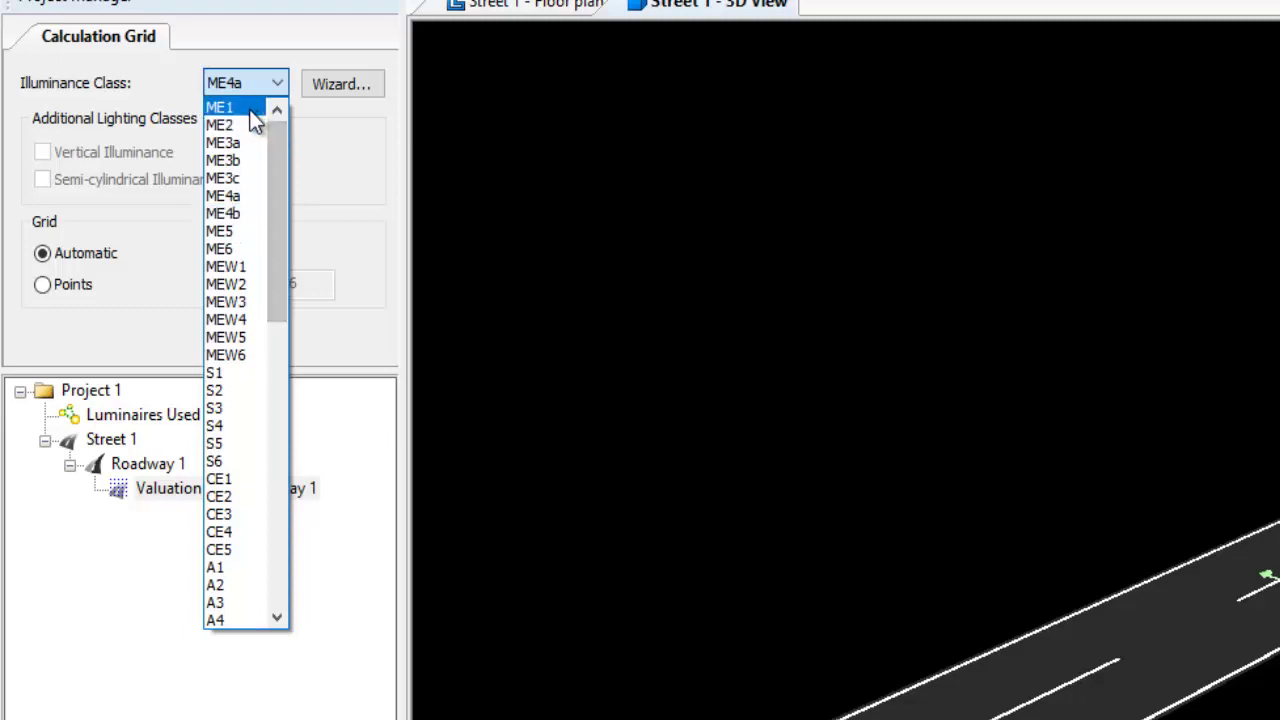
click(587, 285)
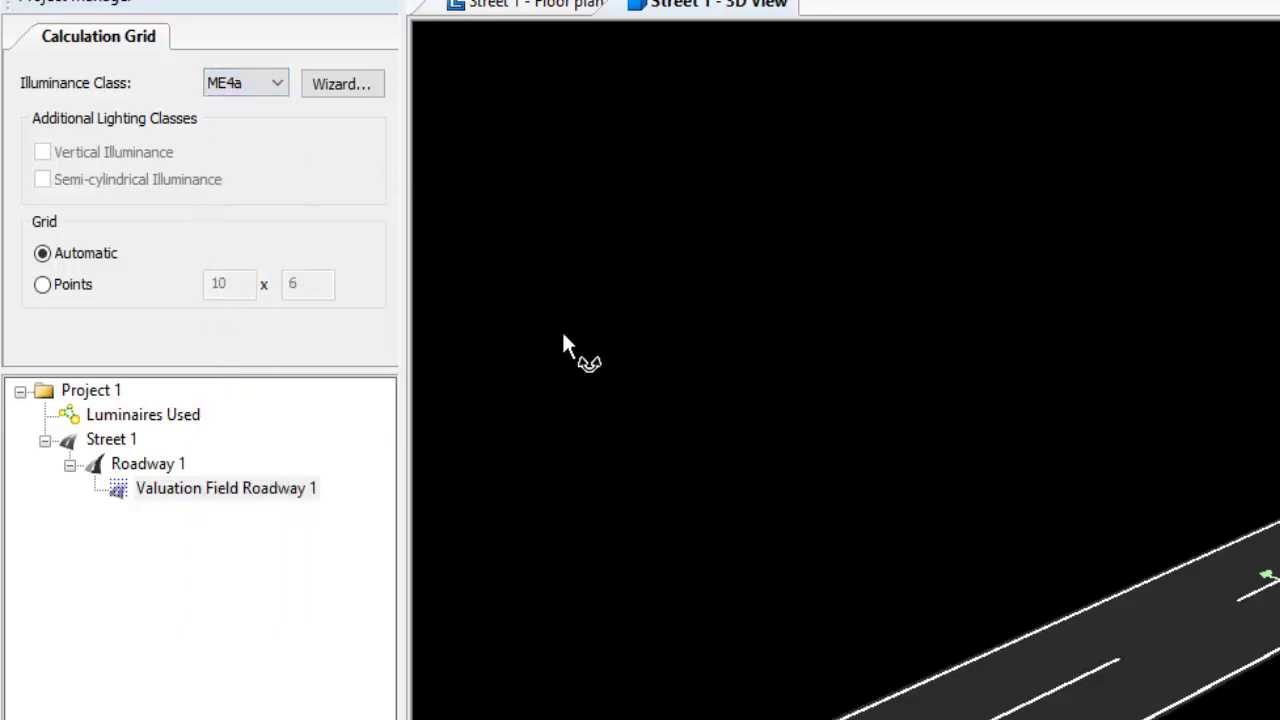
scroll(621, 382, up, 2)
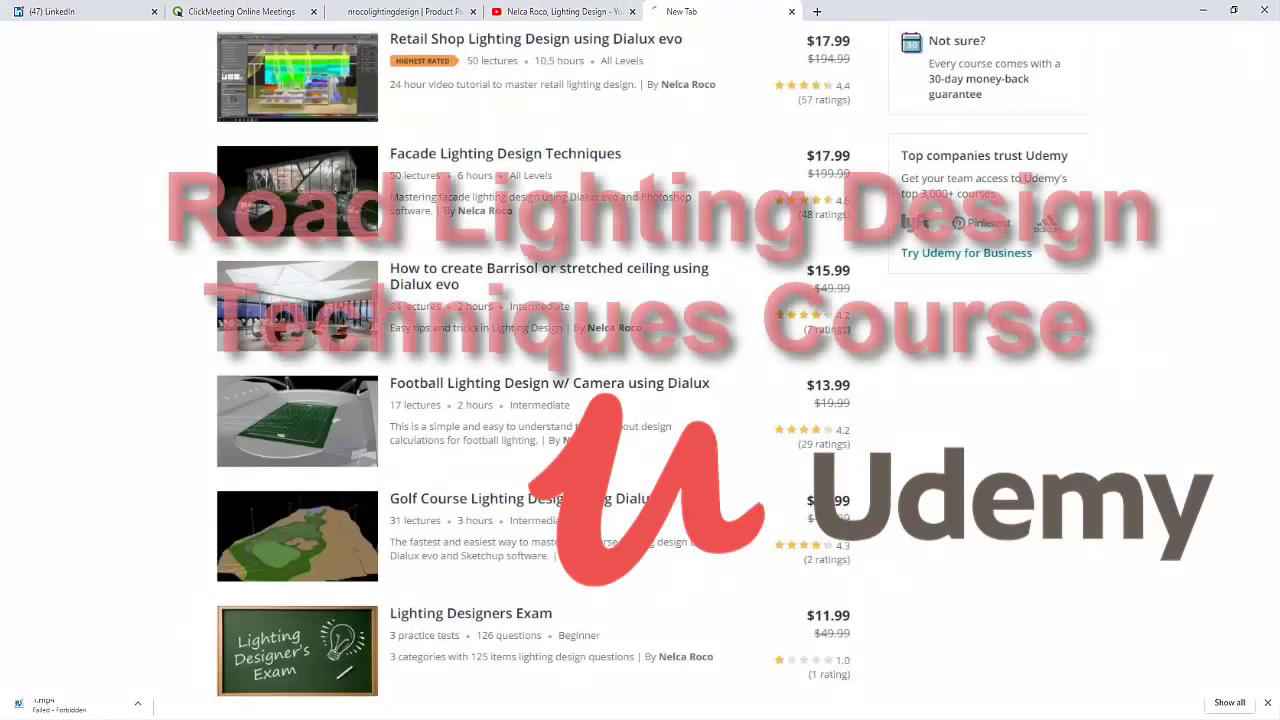
Recheck the Illuminance Class list, then orbit the 3D view to look down the road
click(575, 12)
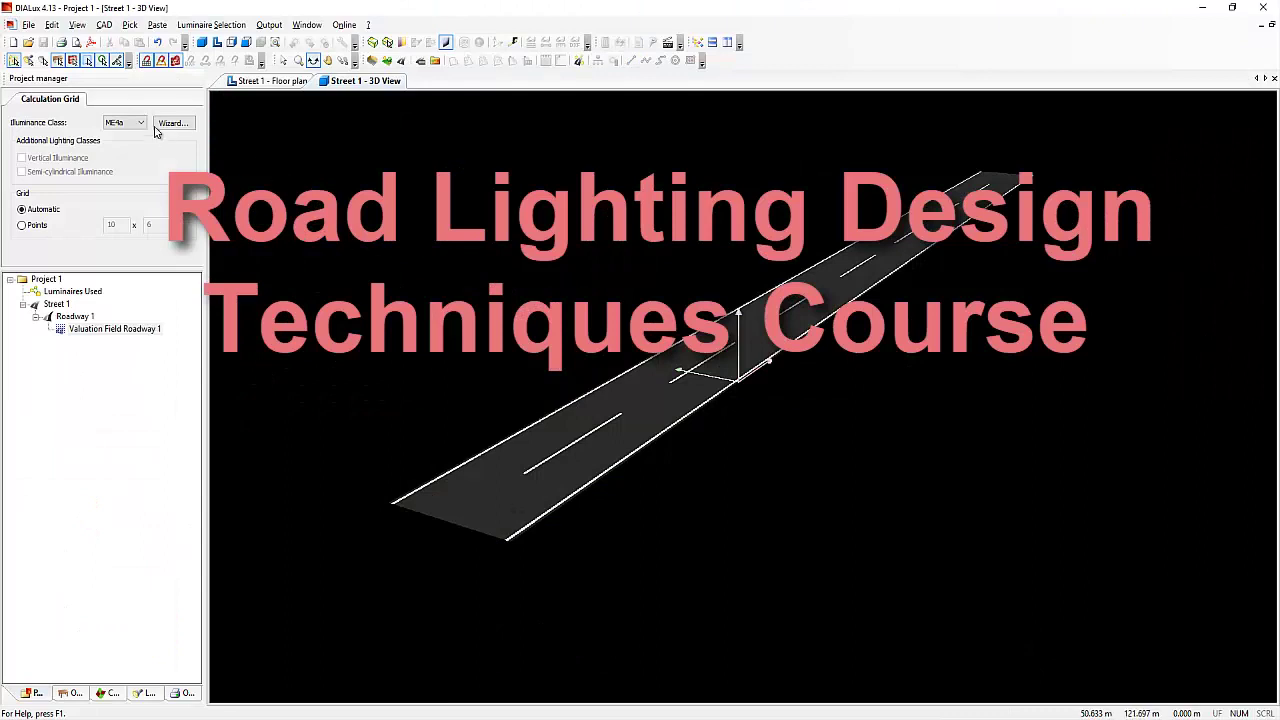
click(140, 123)
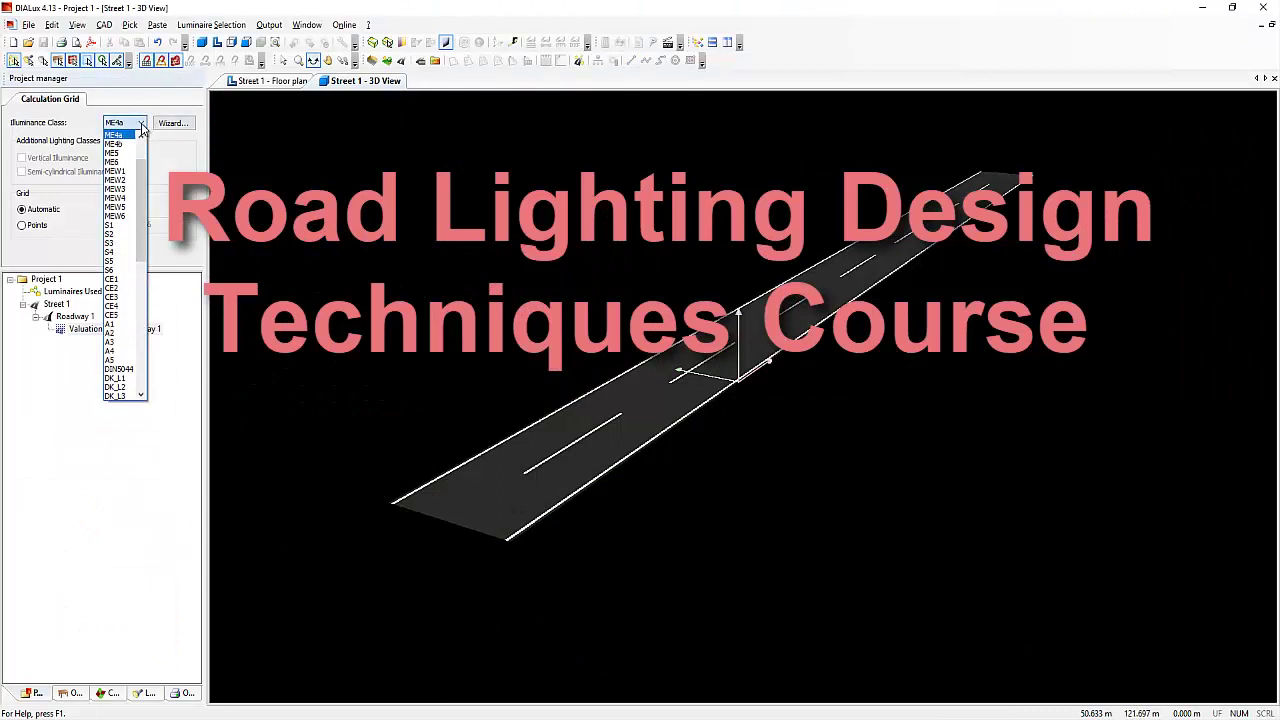
click(396, 326)
drag(396, 326, 378, 452)
drag(358, 378, 410, 422)
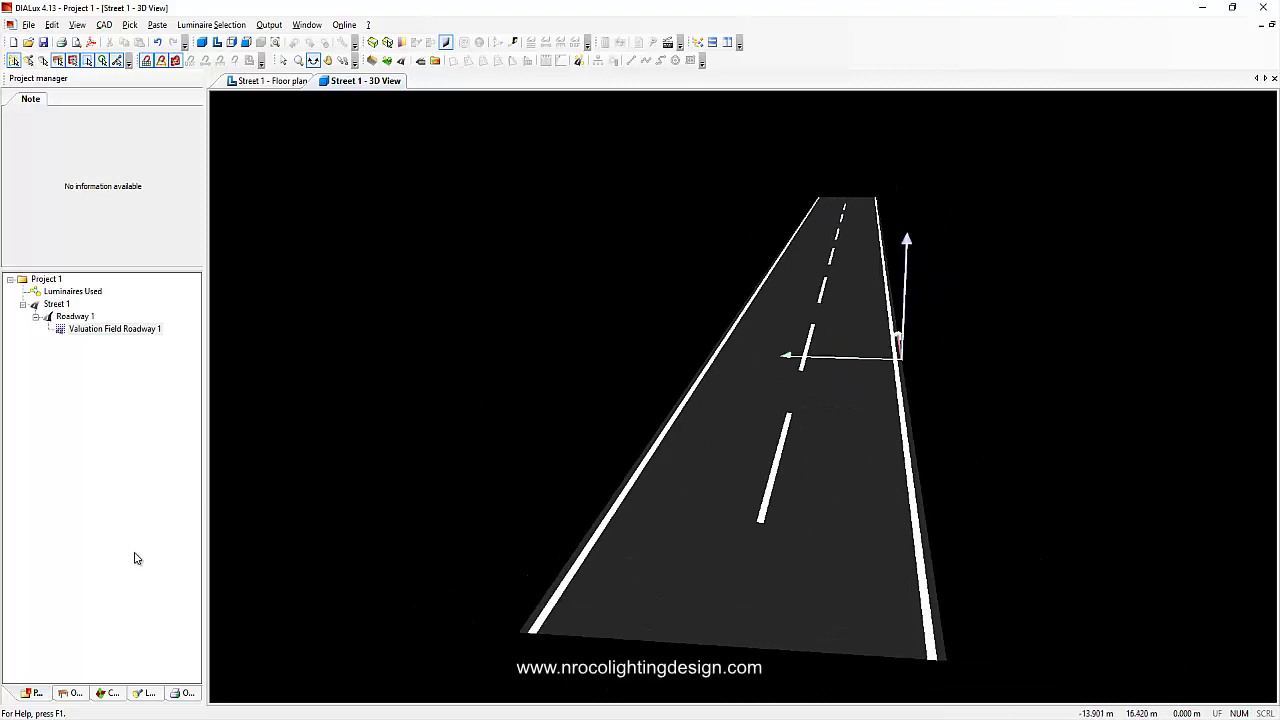
Select Street 1 and browse its property tabs to reach the lane Arrangement
click(57, 303)
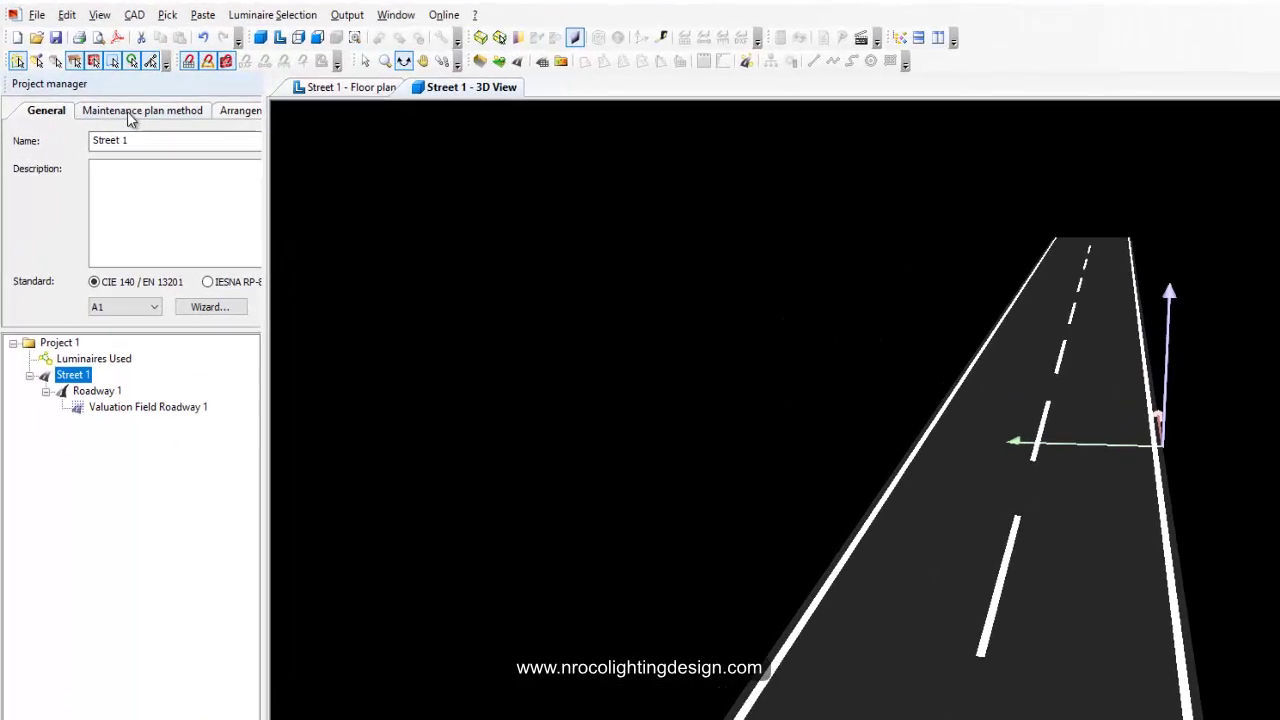
click(110, 99)
click(184, 101)
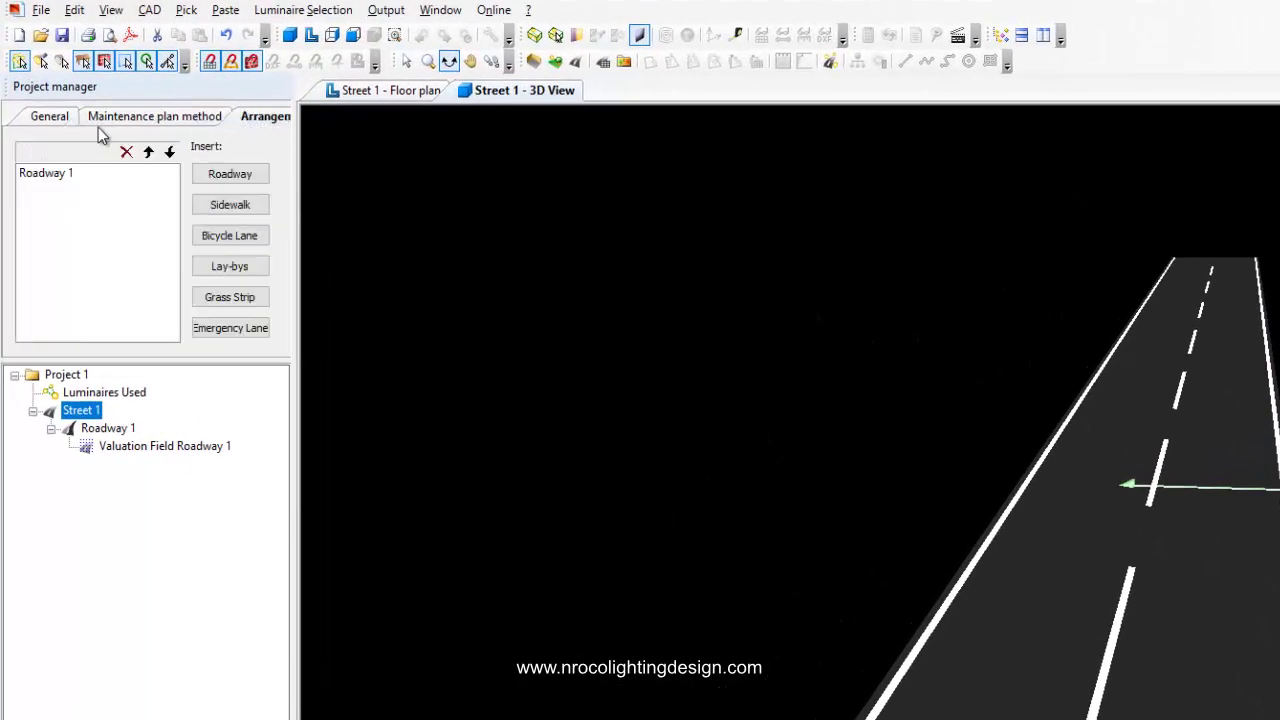
click(51, 119)
click(150, 117)
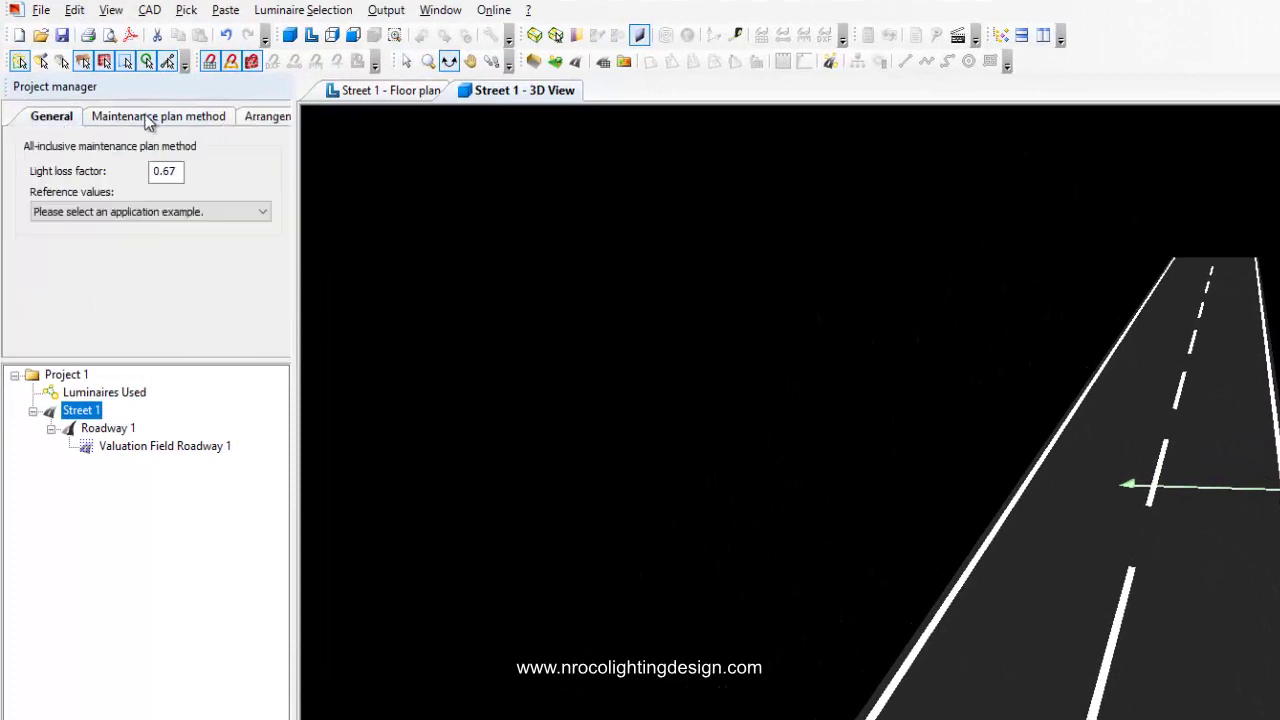
click(256, 117)
drag(294, 143, 381, 163)
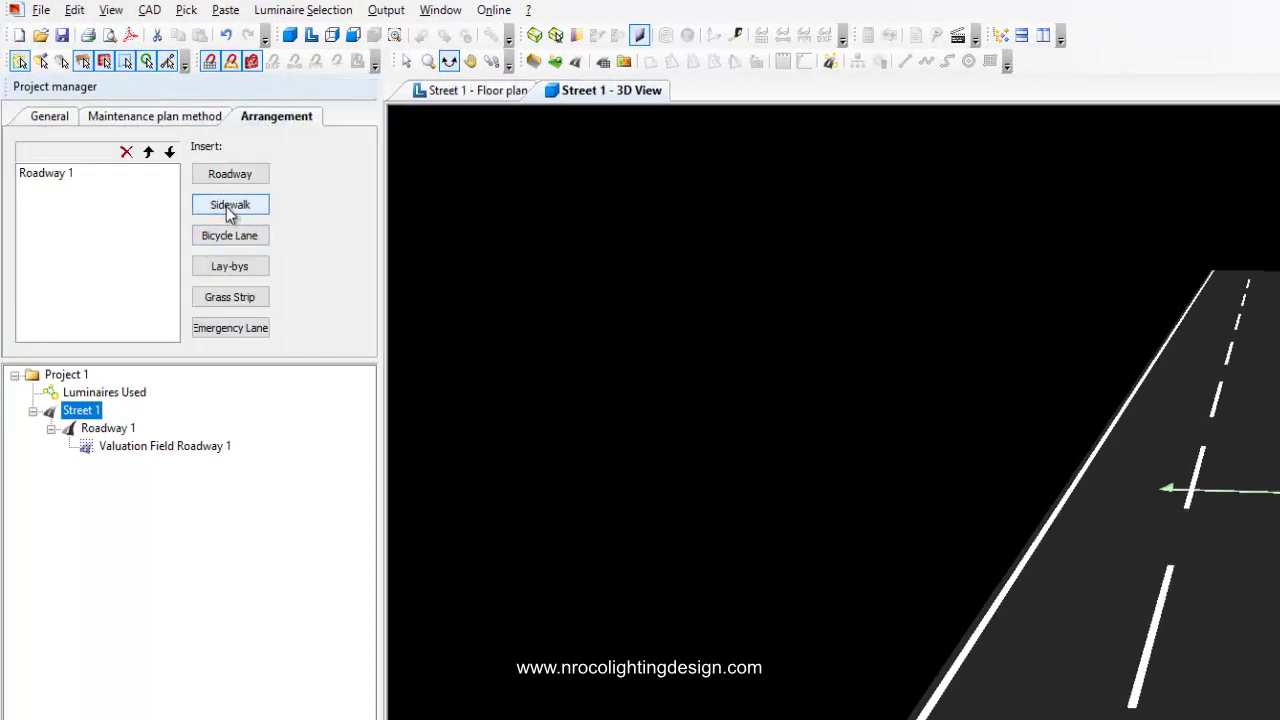
Add a second sidewalk and move Sidewalk 2 below Roadway 1
click(230, 210)
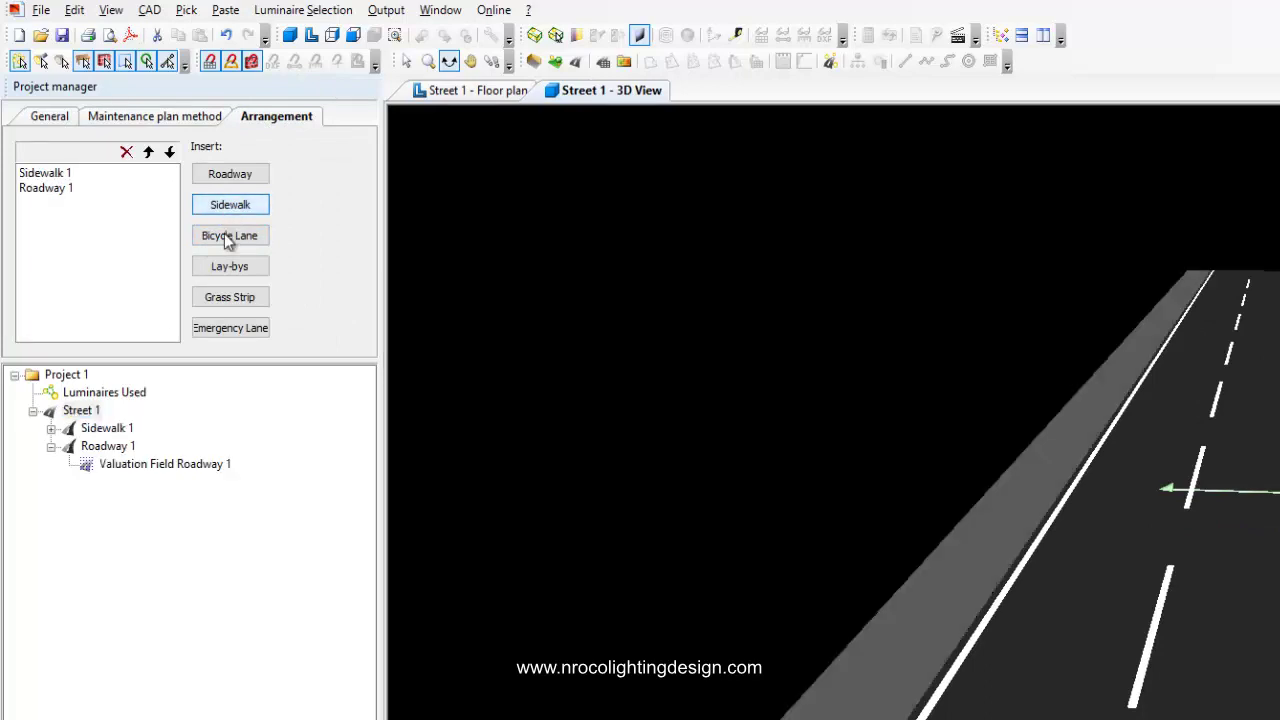
click(235, 215)
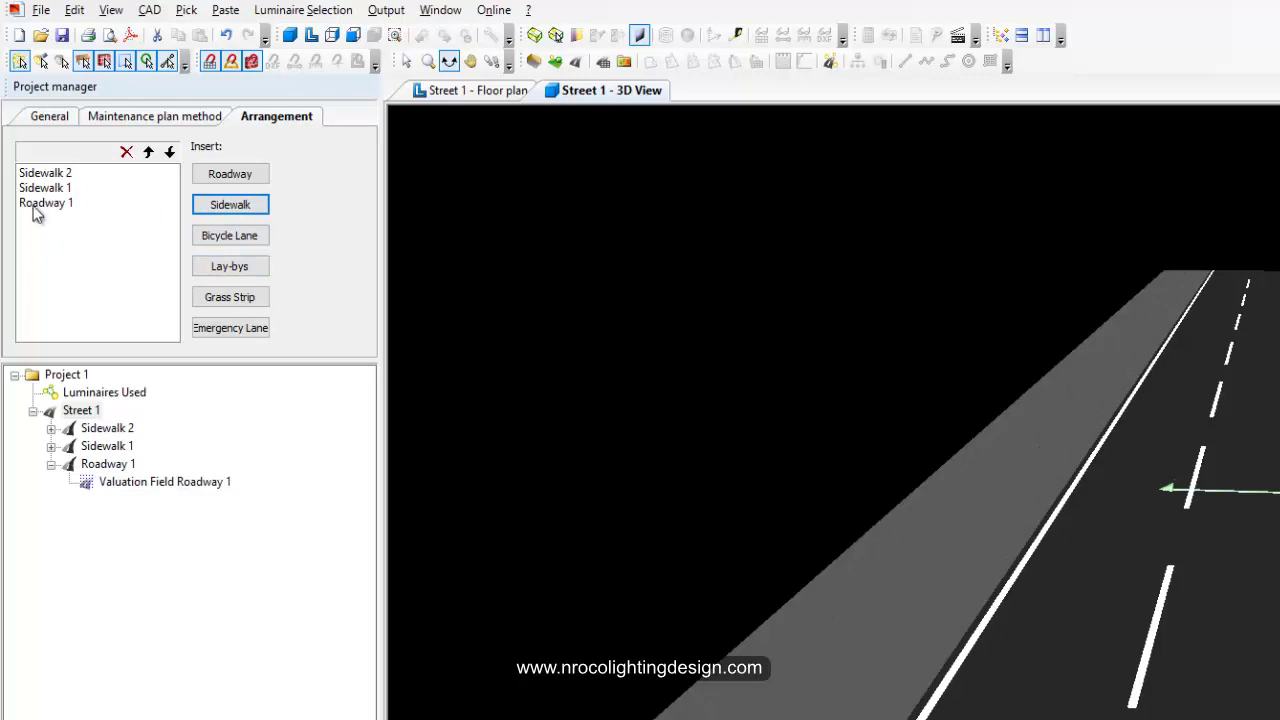
click(50, 173)
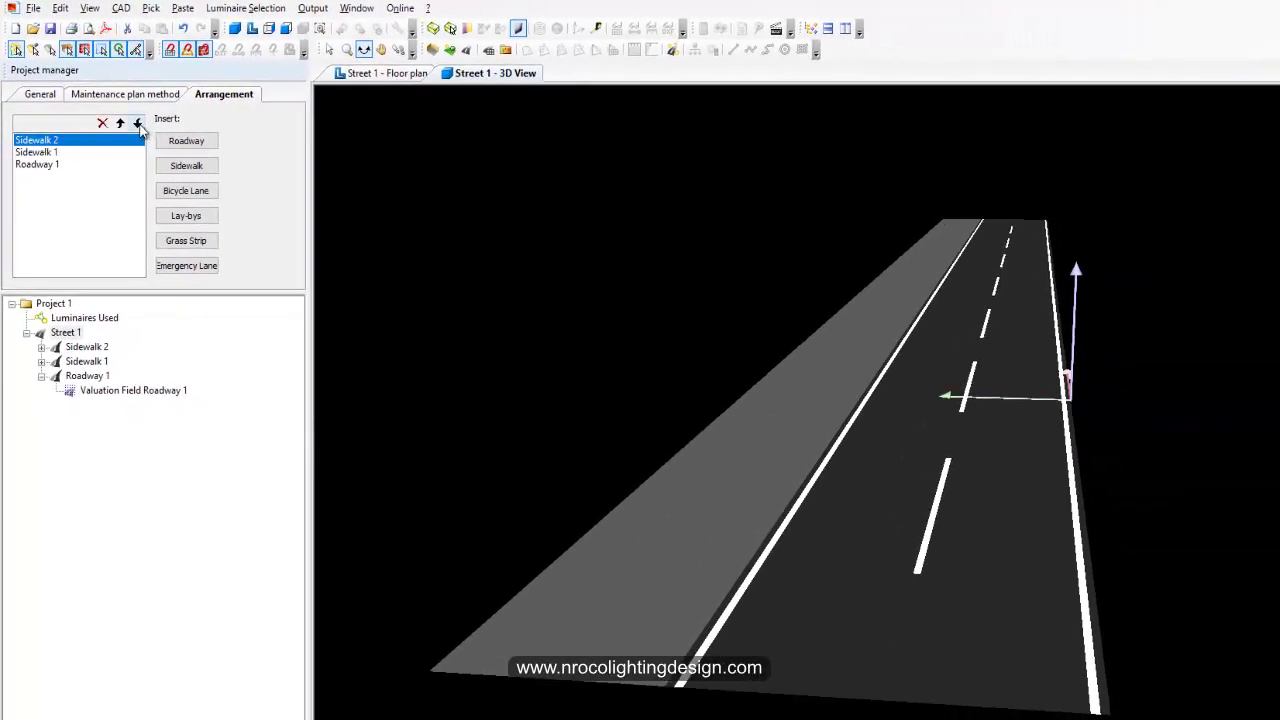
click(138, 123)
click(138, 124)
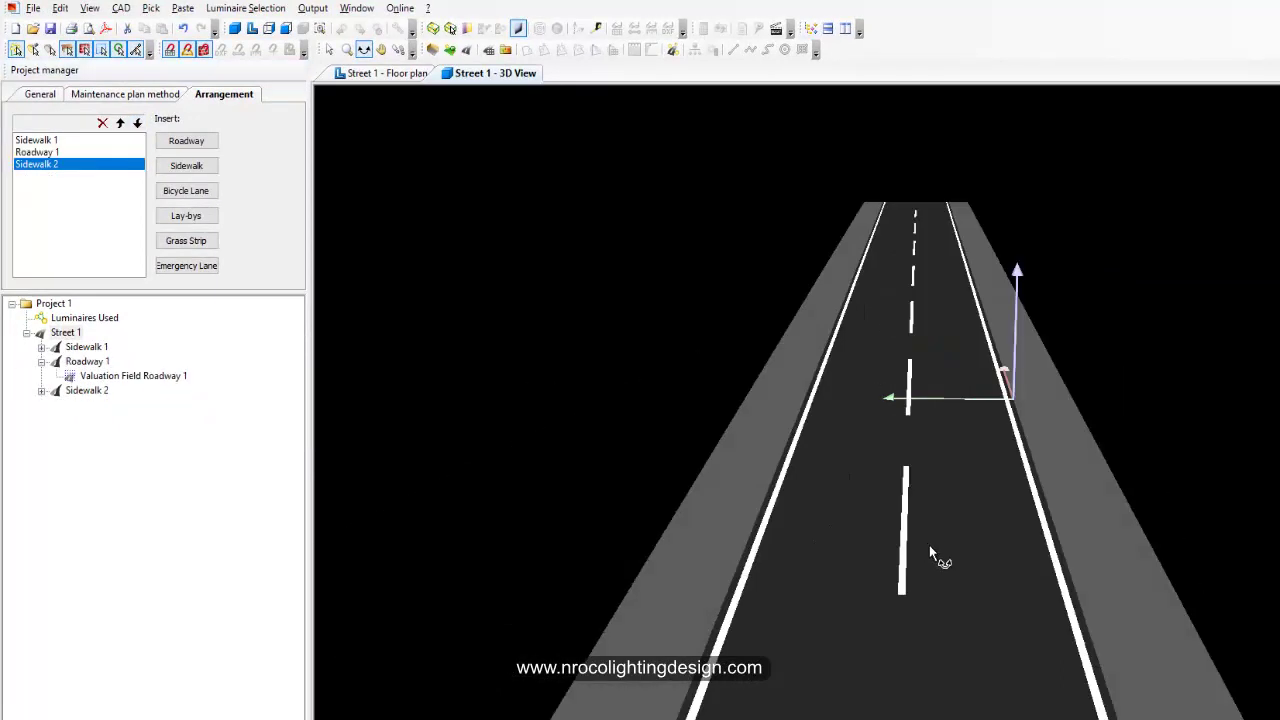
scroll(829, 502, up, 2)
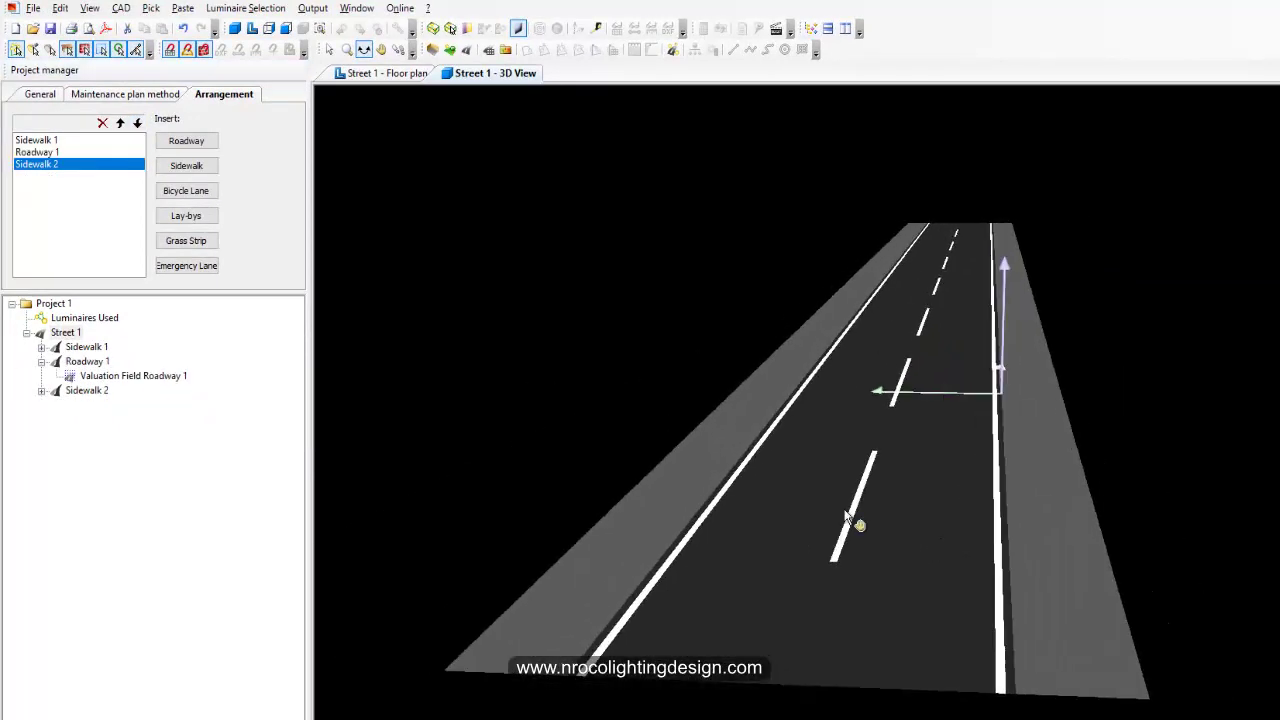
drag(843, 563, 561, 435)
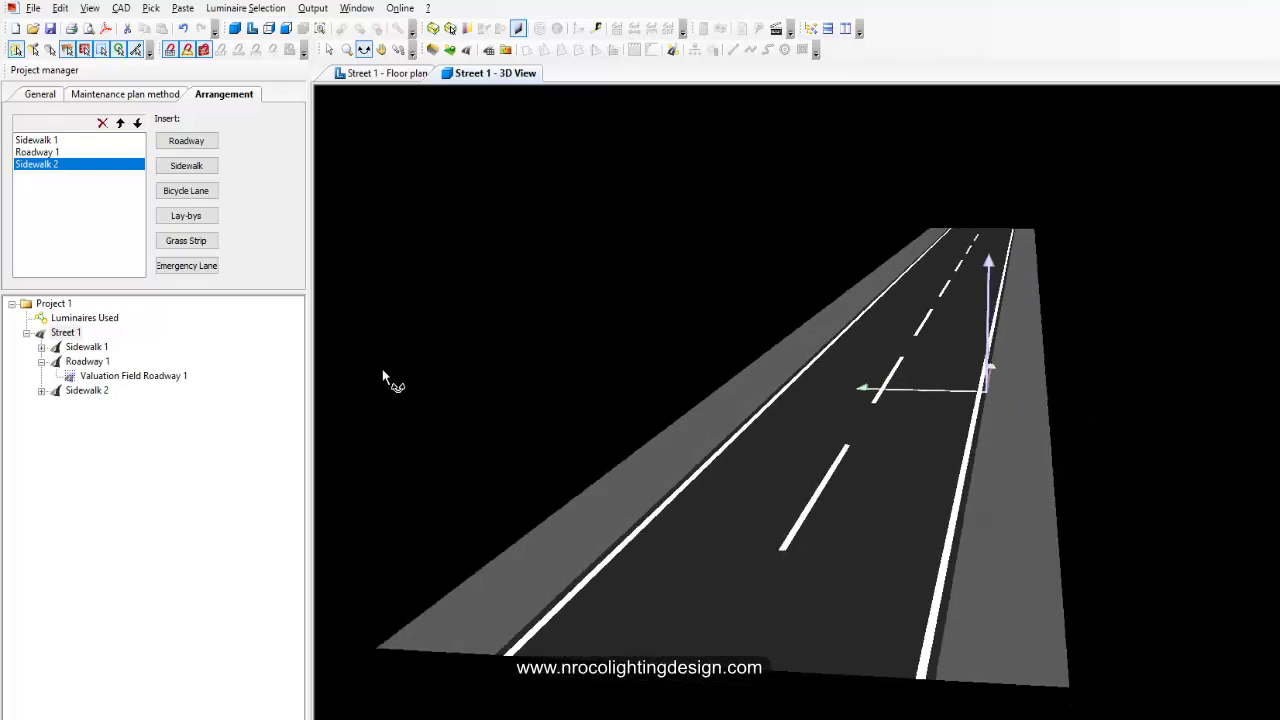
Add two grass strips and move Grass Strip 2 to the outer edge beyond Sidewalk 2
click(187, 244)
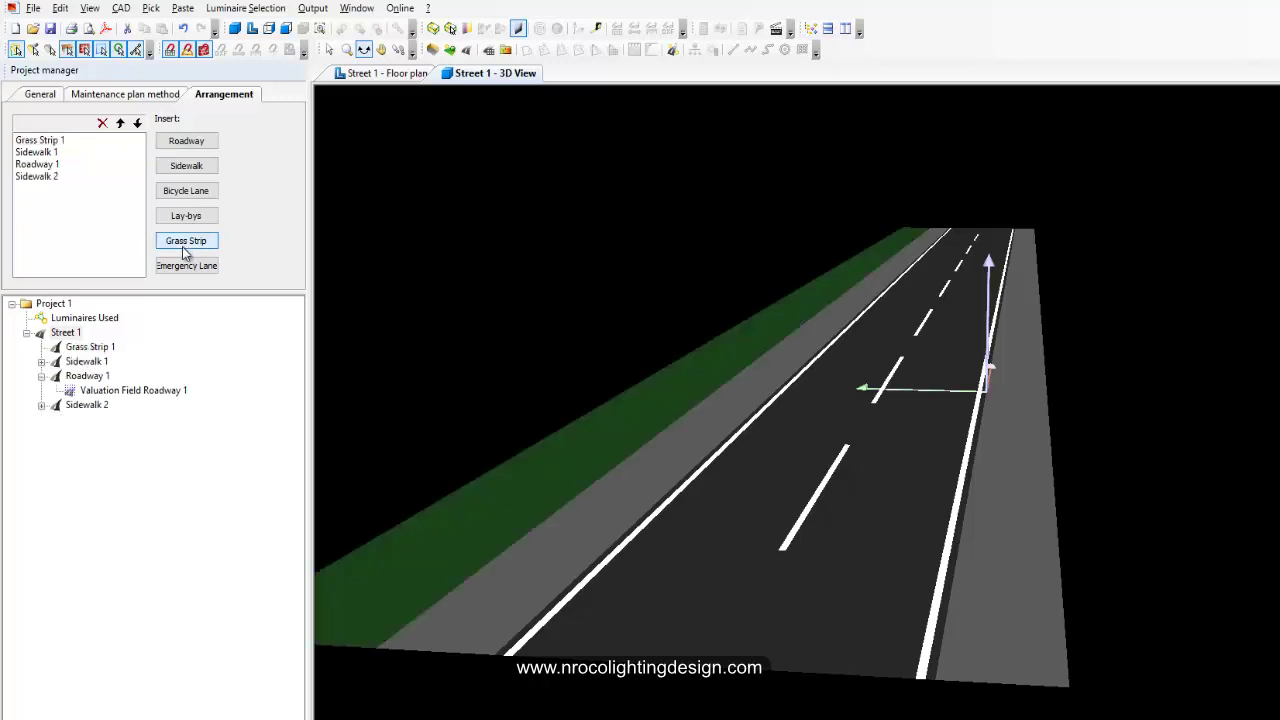
click(184, 246)
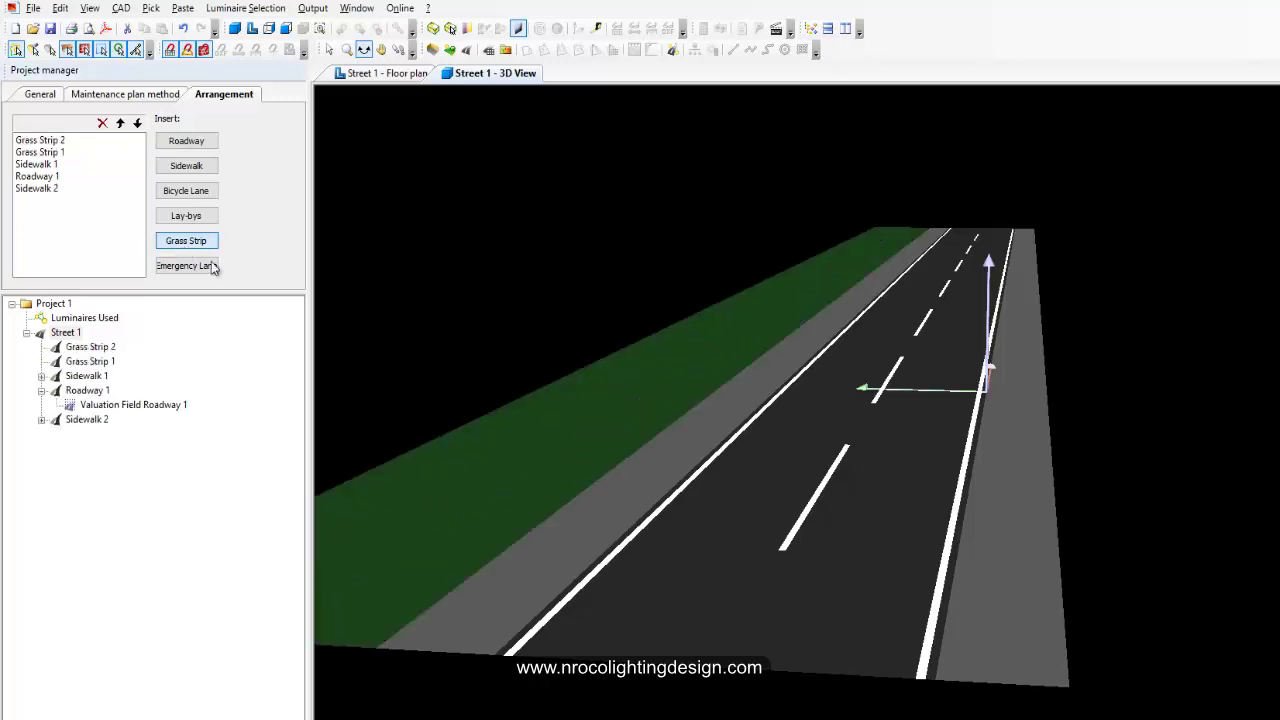
click(44, 143)
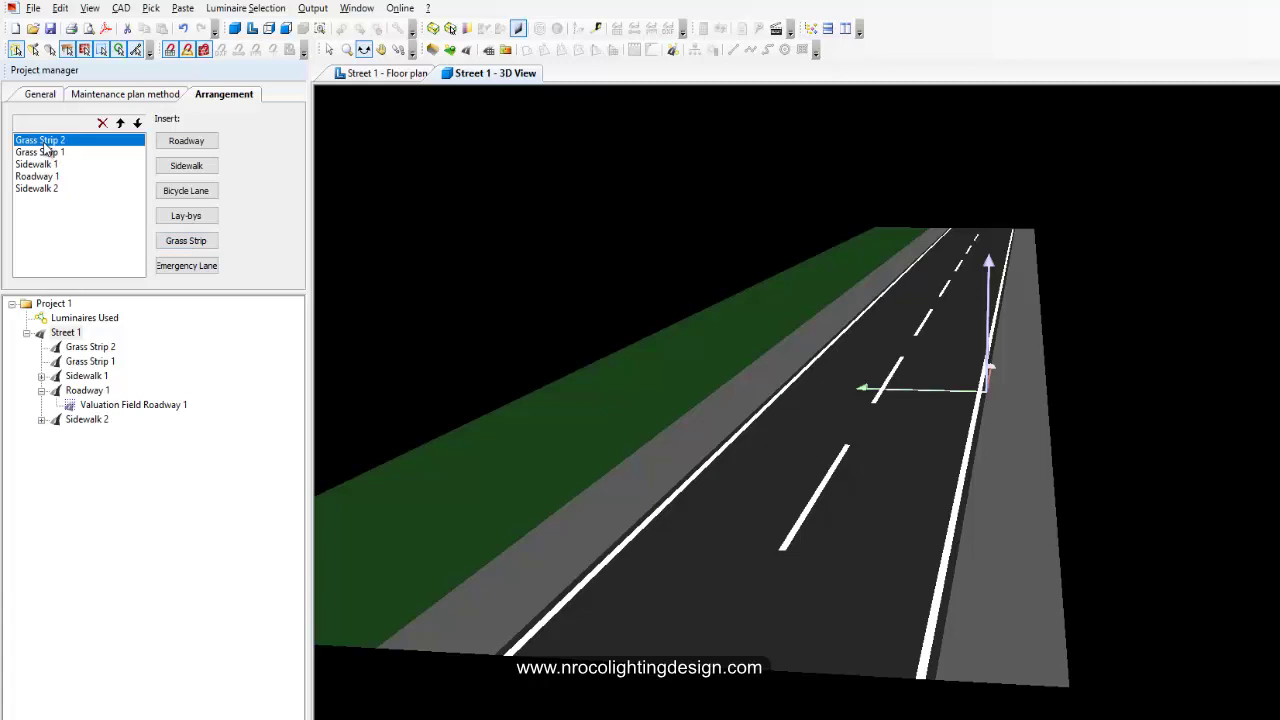
click(138, 123)
click(138, 123)
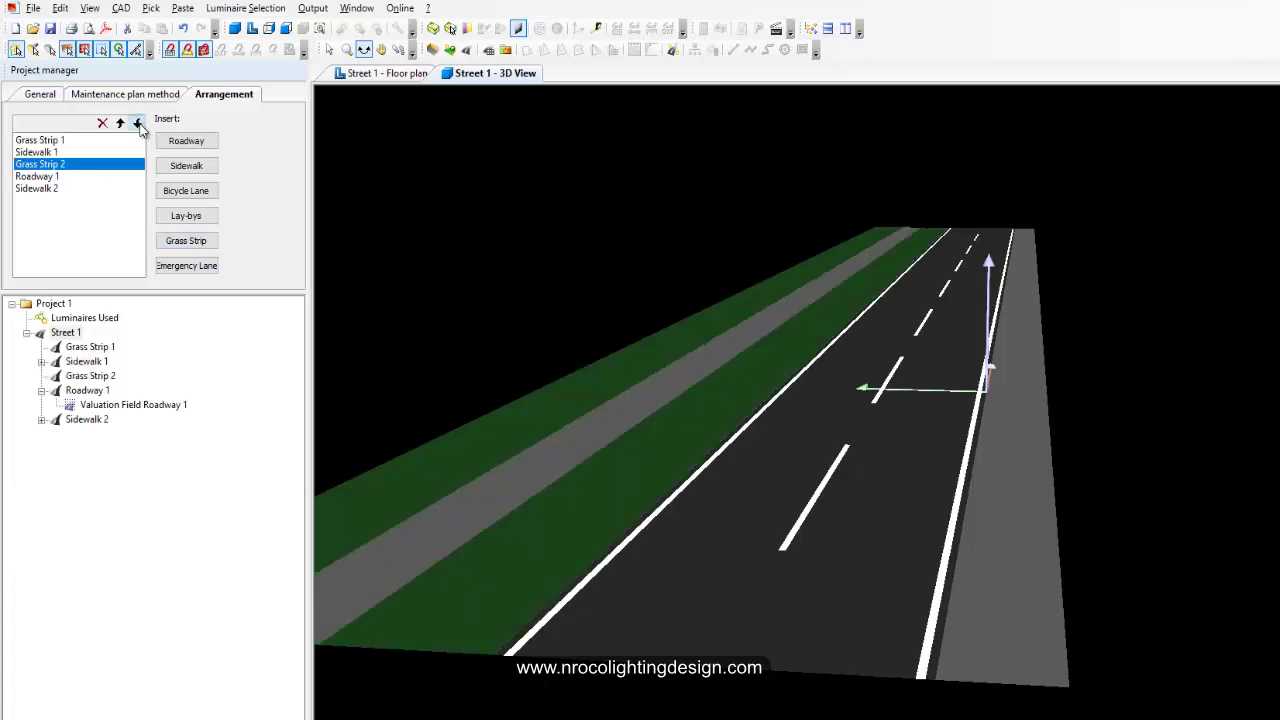
click(138, 123)
click(138, 123)
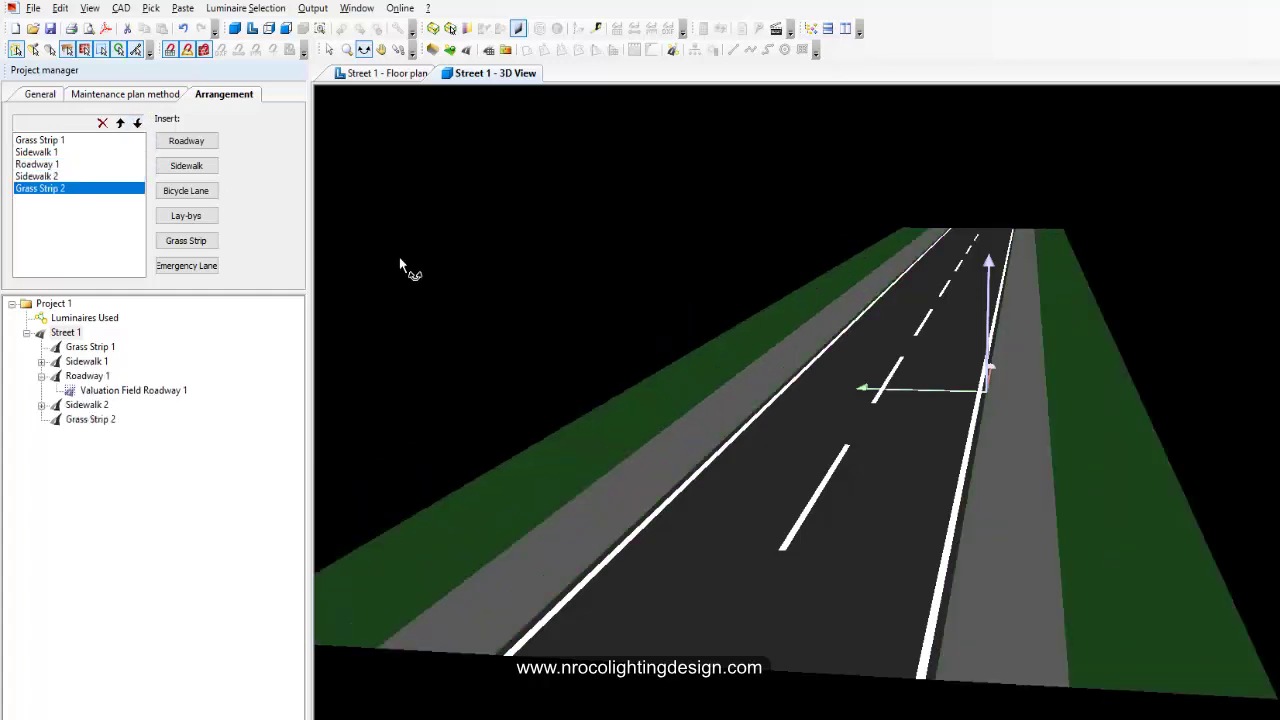
drag(423, 264, 572, 316)
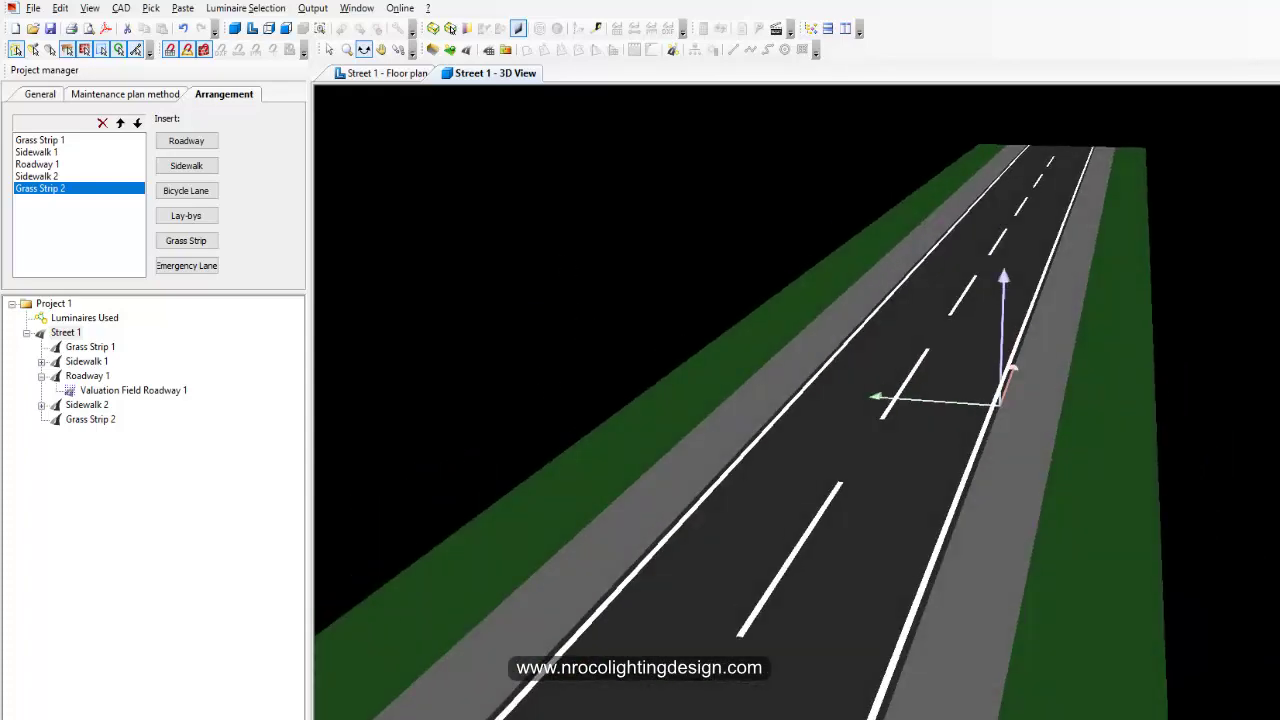
click(451, 28)
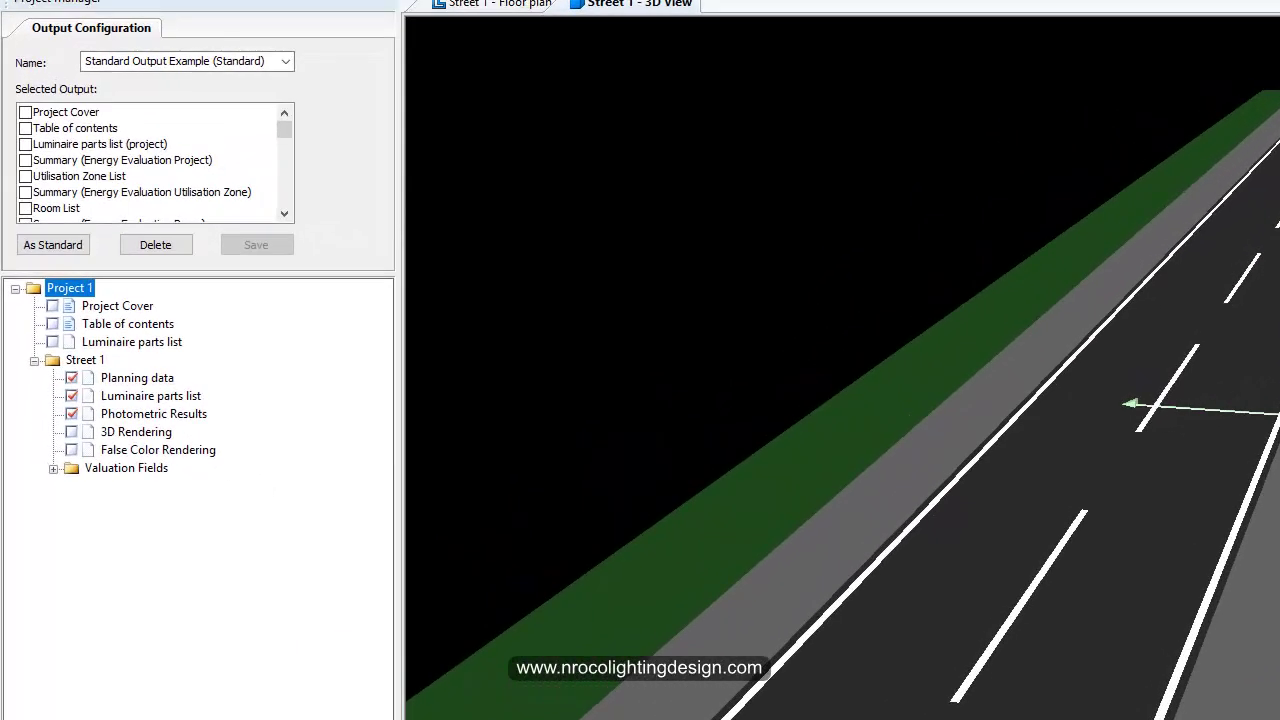
Place the recently used Thorn 96631829 luminaire as a pole row along Street 1
click(146, 590)
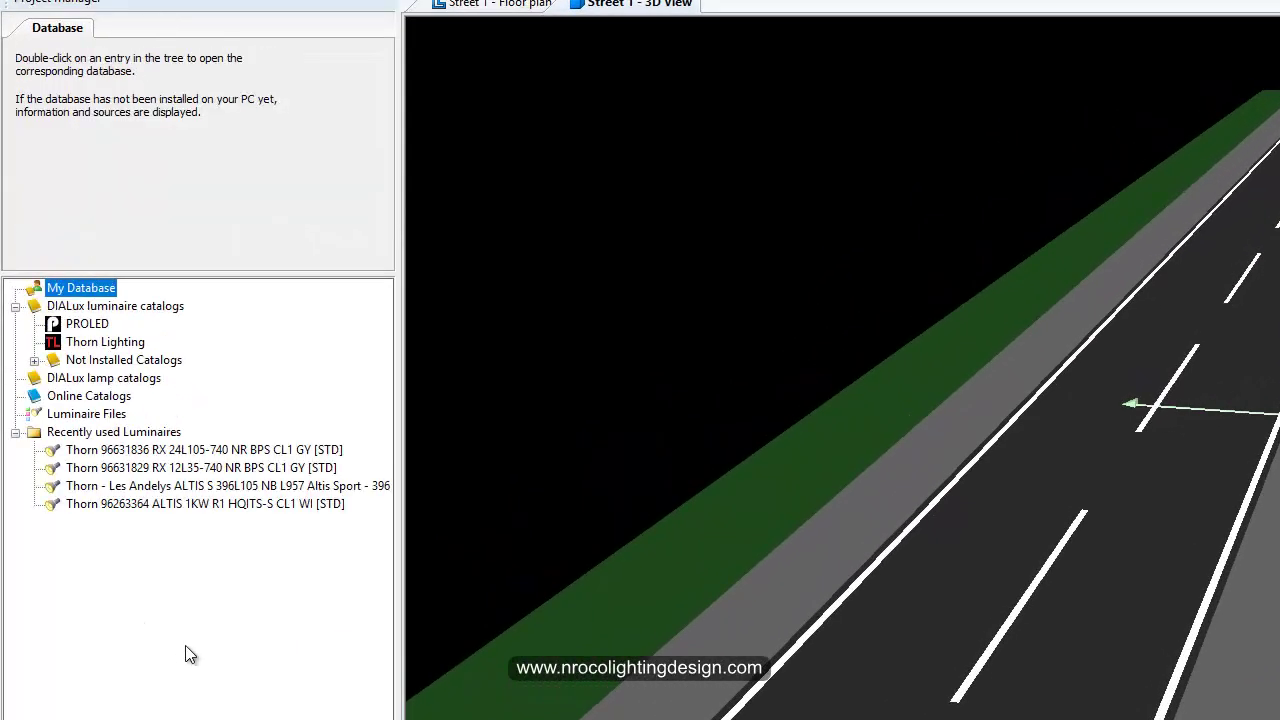
click(147, 472)
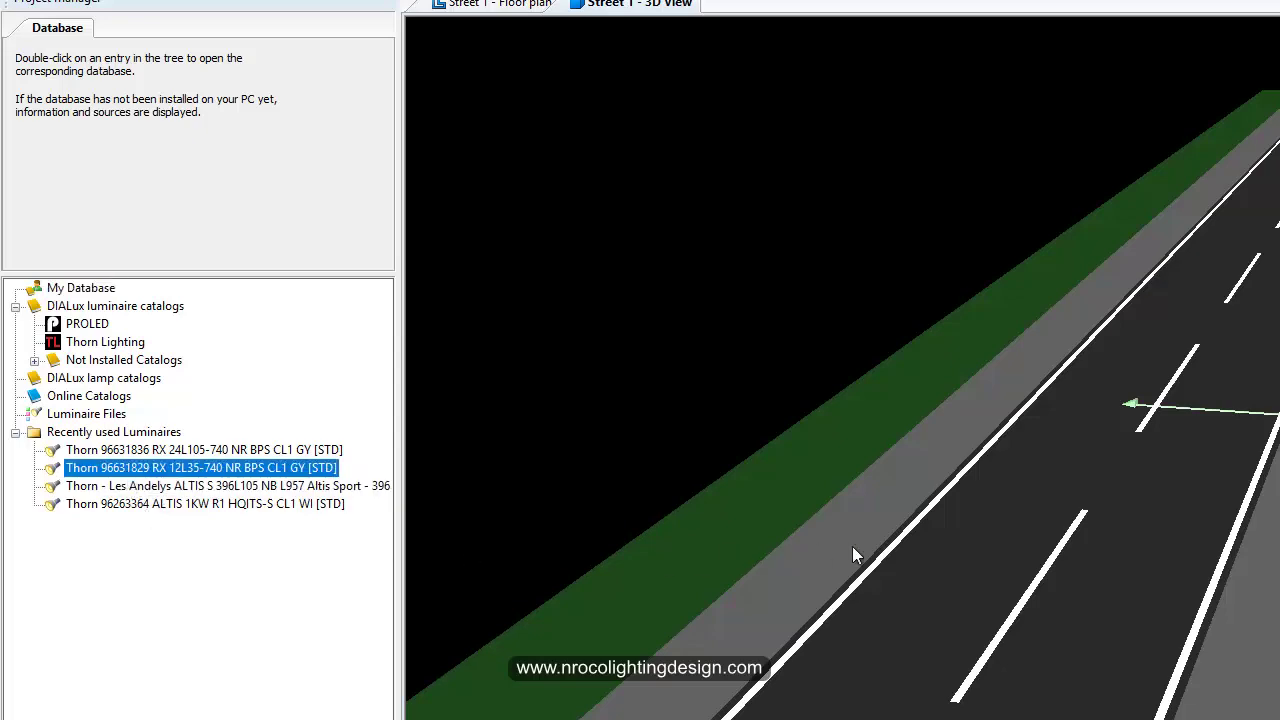
drag(852, 556, 852, 556)
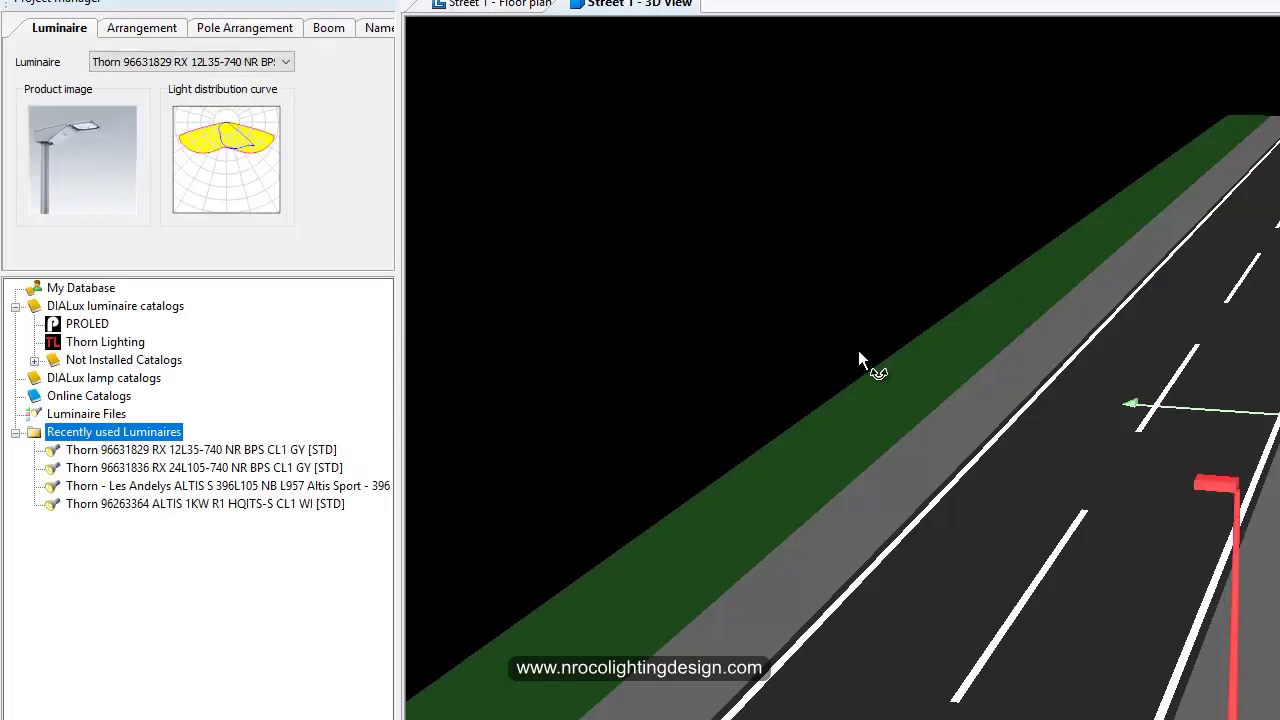
scroll(822, 352, down, 5)
scroll(820, 348, up, 3)
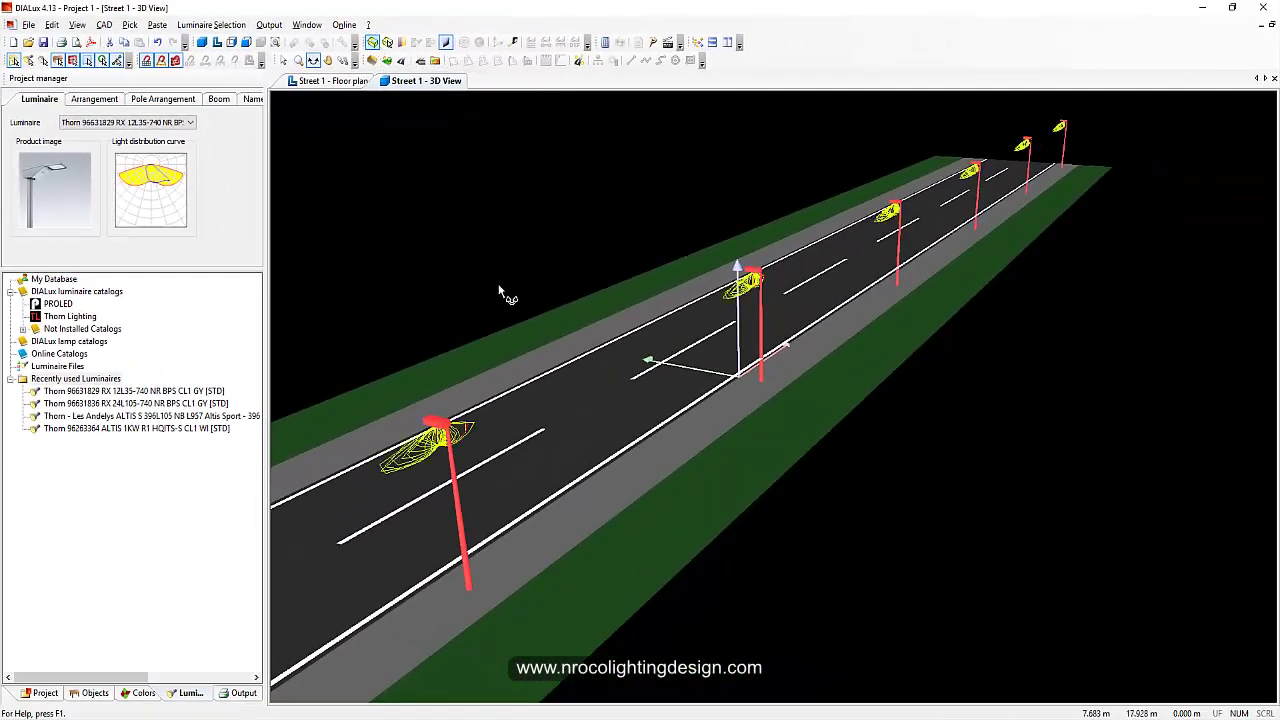
mouse_move(463, 285)
mouse_down()
mouse_move(486, 266)
mouse_move(446, 274)
mouse_up()
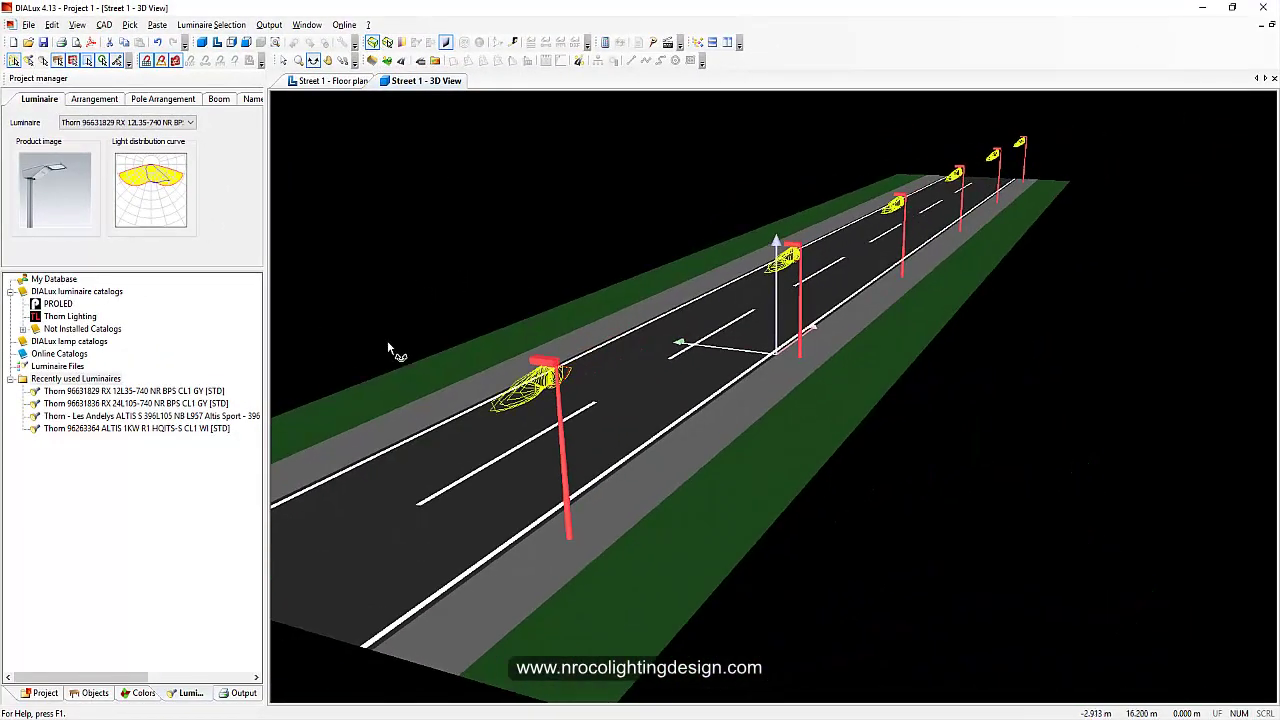
Select the Street Arrangement in the project tree and view its arrangement settings
click(46, 693)
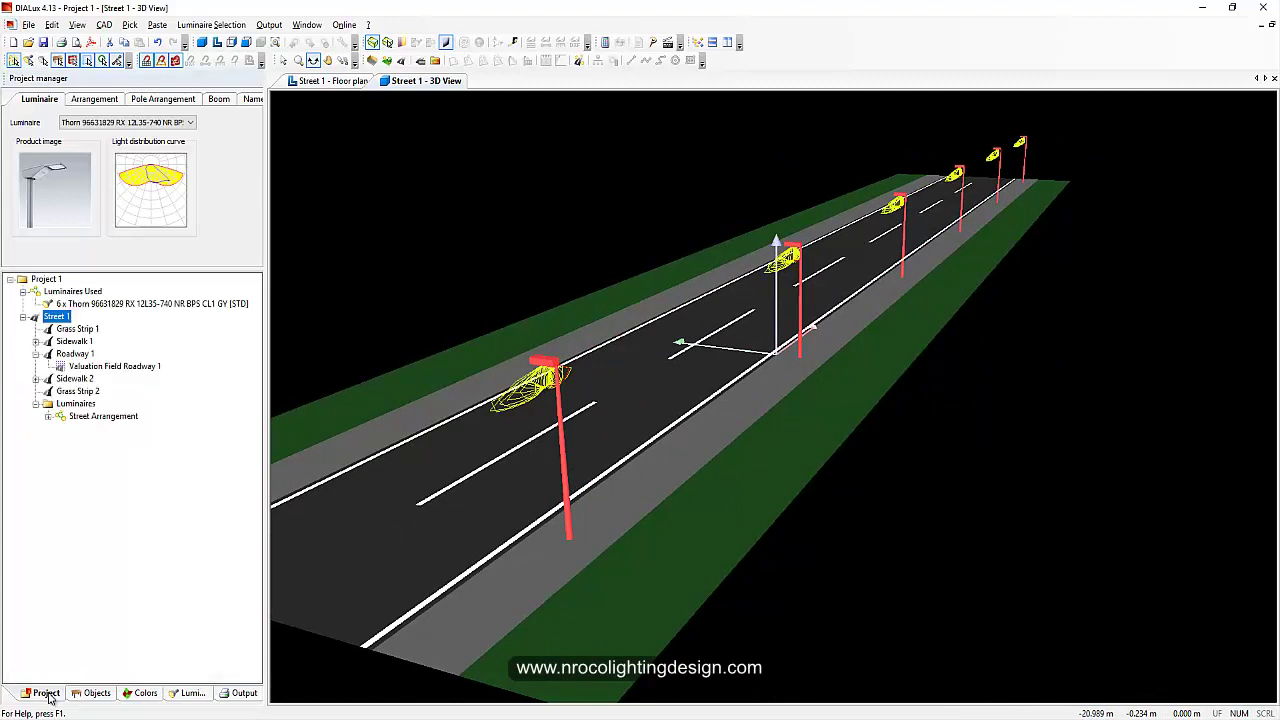
click(92, 417)
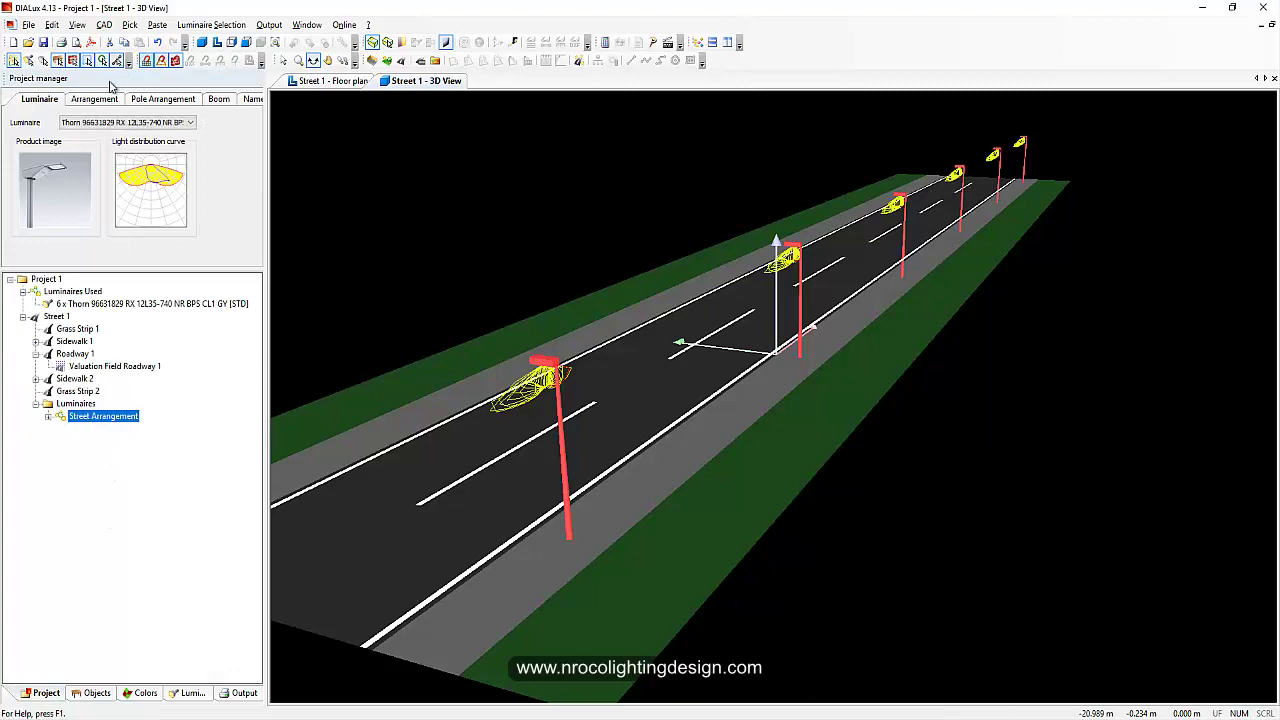
click(96, 99)
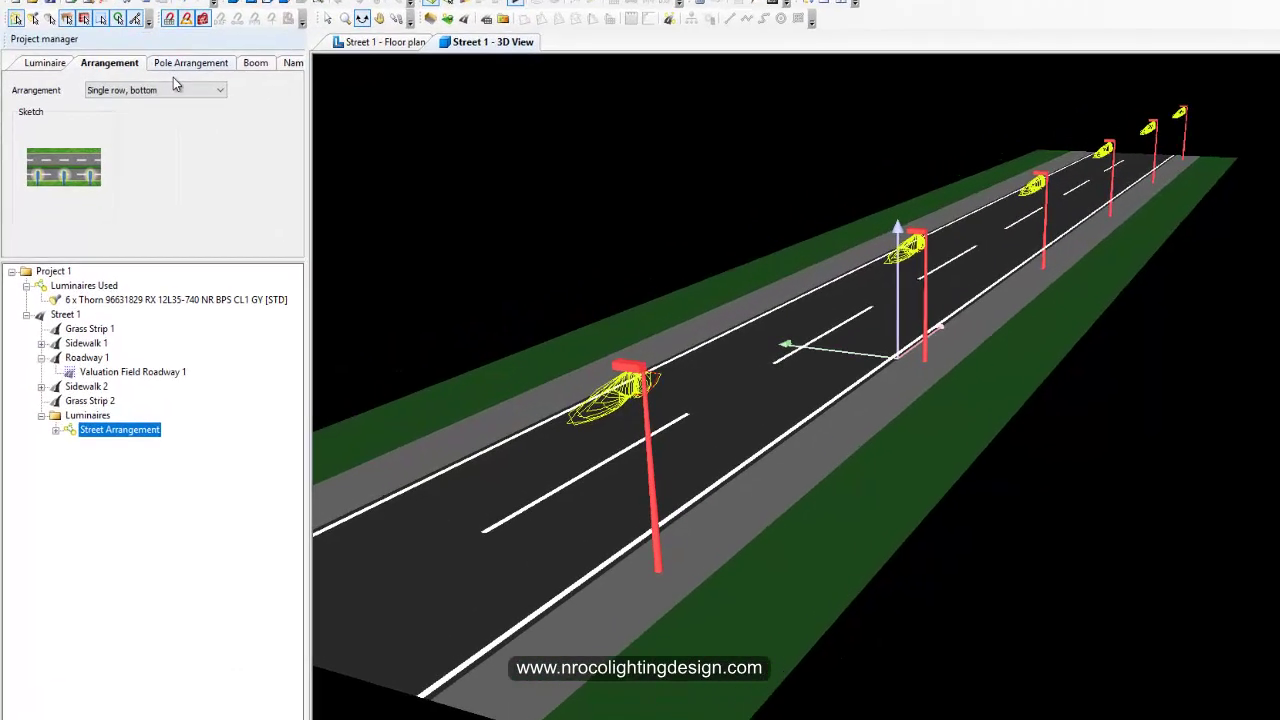
drag(440, 360, 501, 330)
Set the luminaire mounting height to 8 m and the pole spacing to 20 m
click(218, 24)
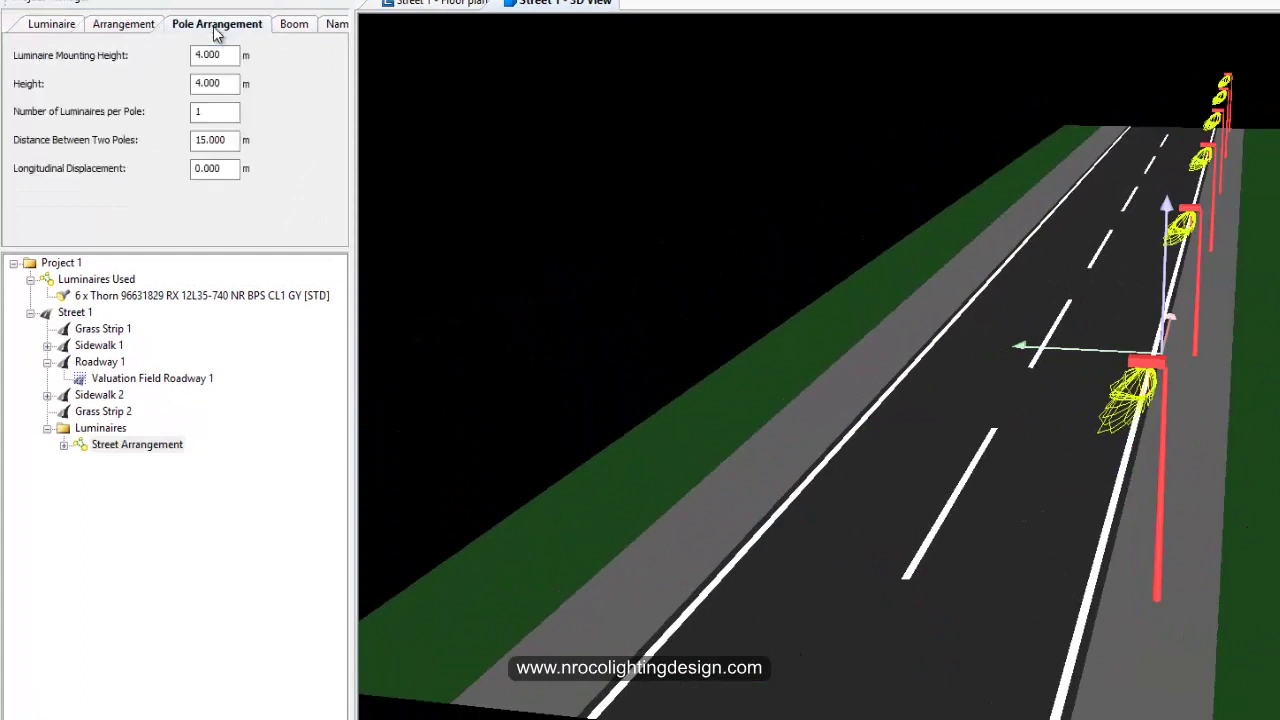
double_click(231, 55)
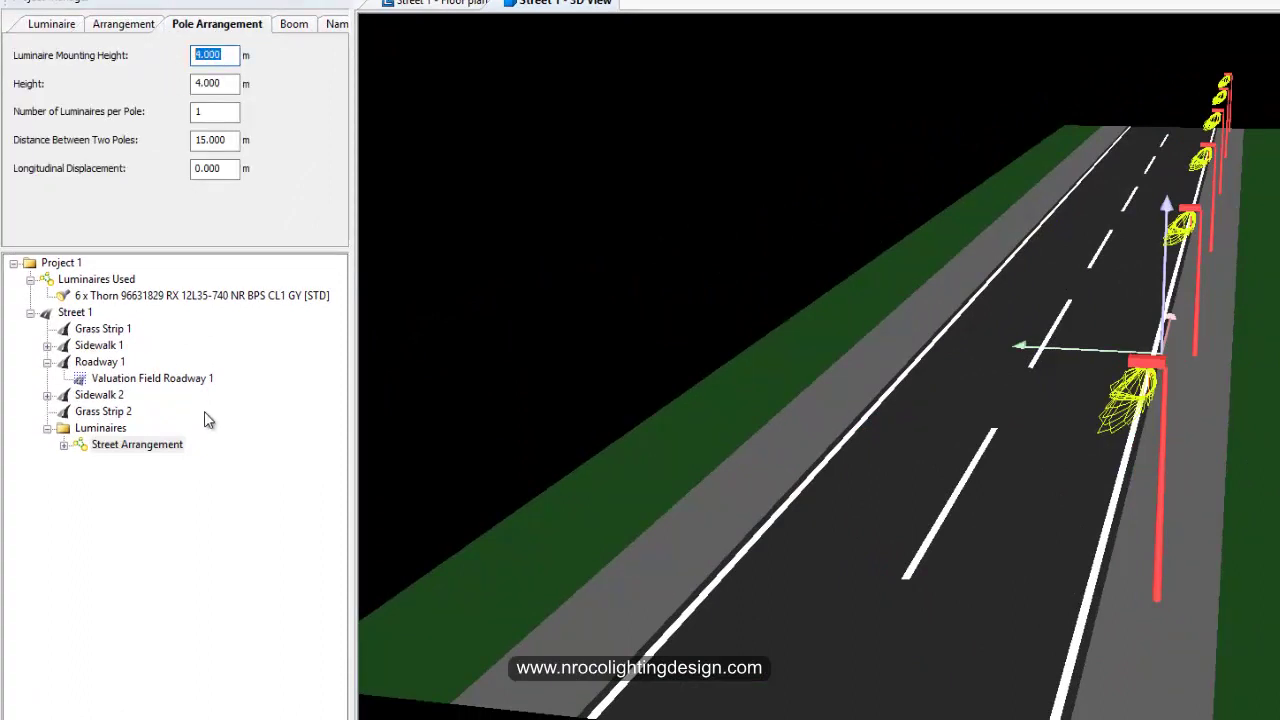
key(Return)
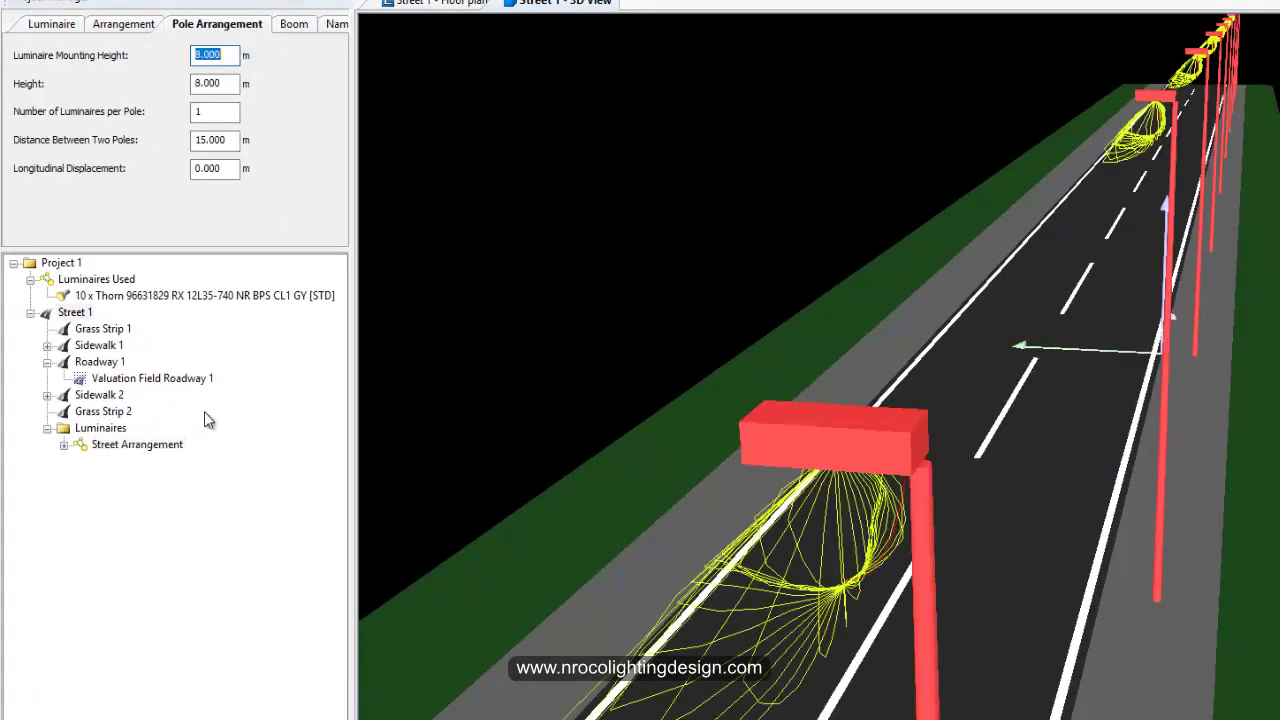
drag(494, 380, 528, 343)
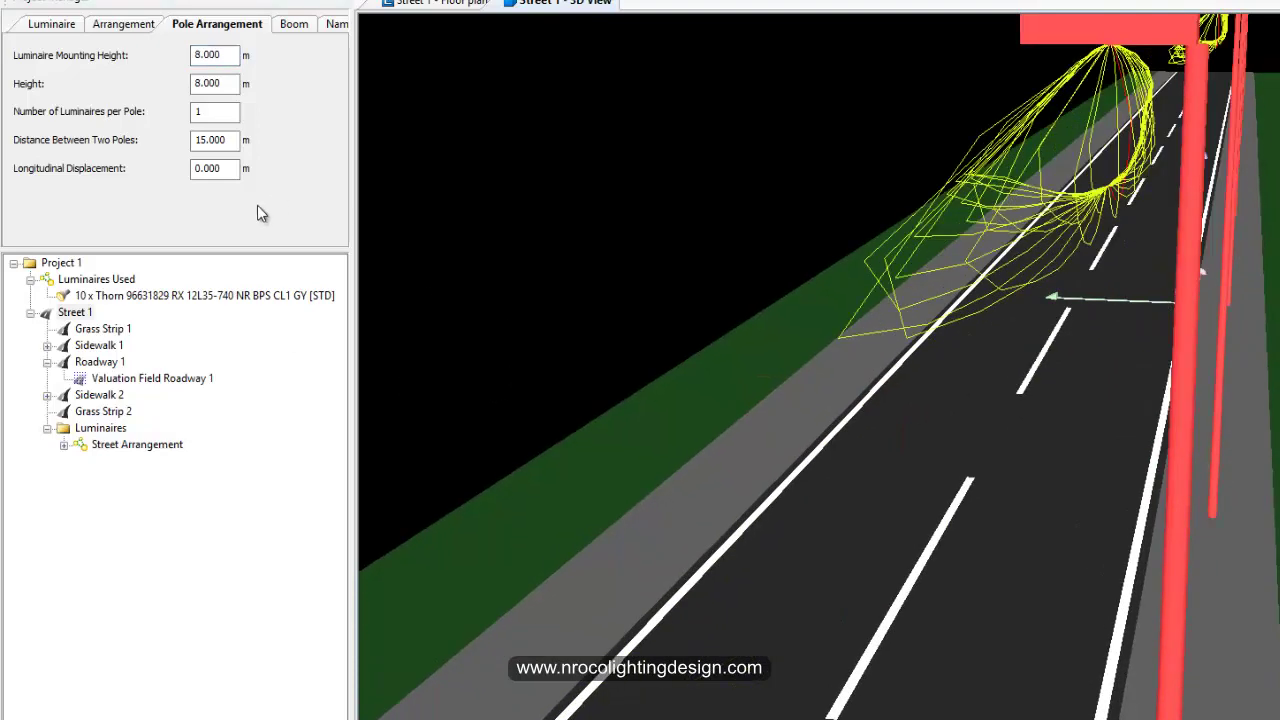
click(232, 142)
drag(640, 233, 680, 286)
double_click(215, 140)
text(2)
text(0)
key(Return)
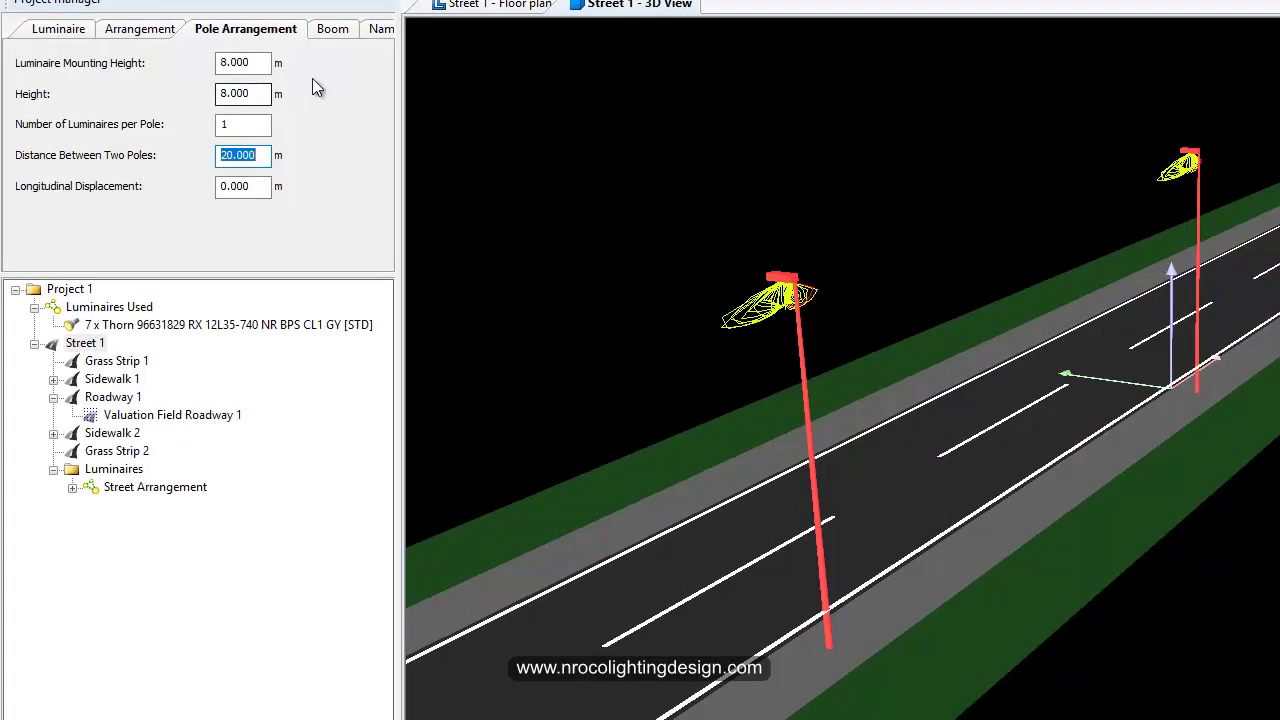
Give the poles a 1 m boom length
click(336, 36)
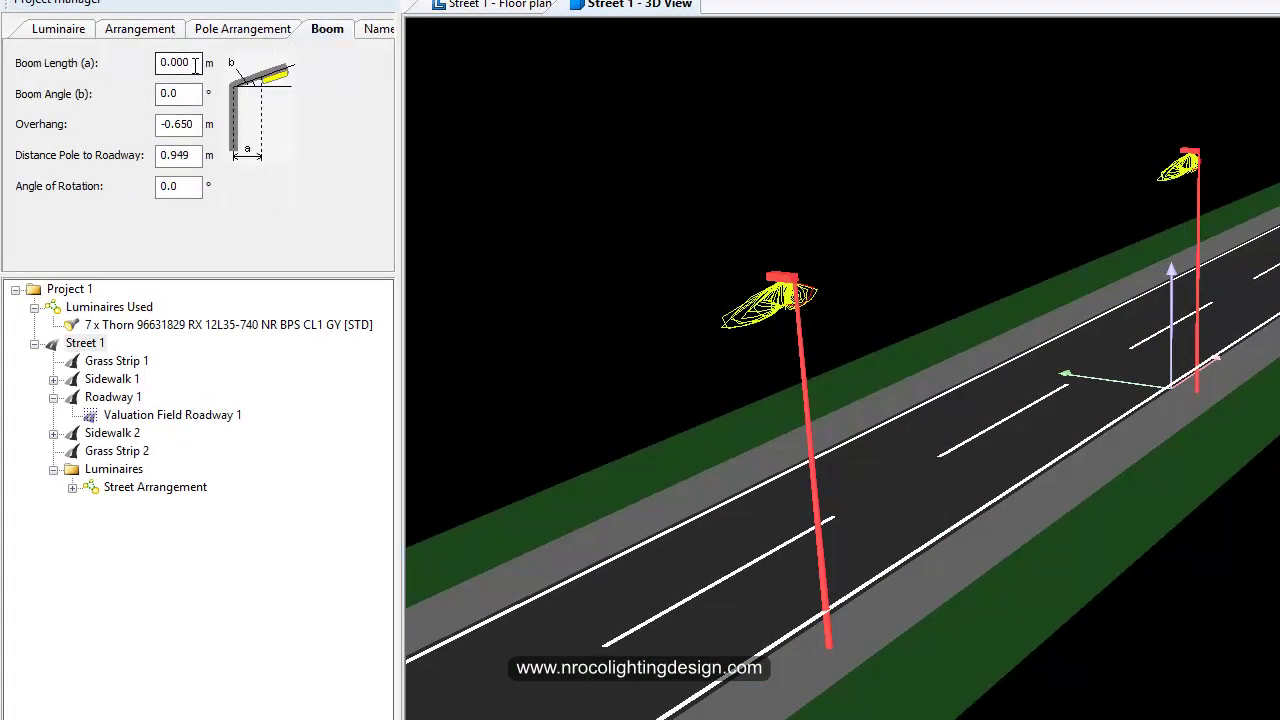
text(1)
key(Return)
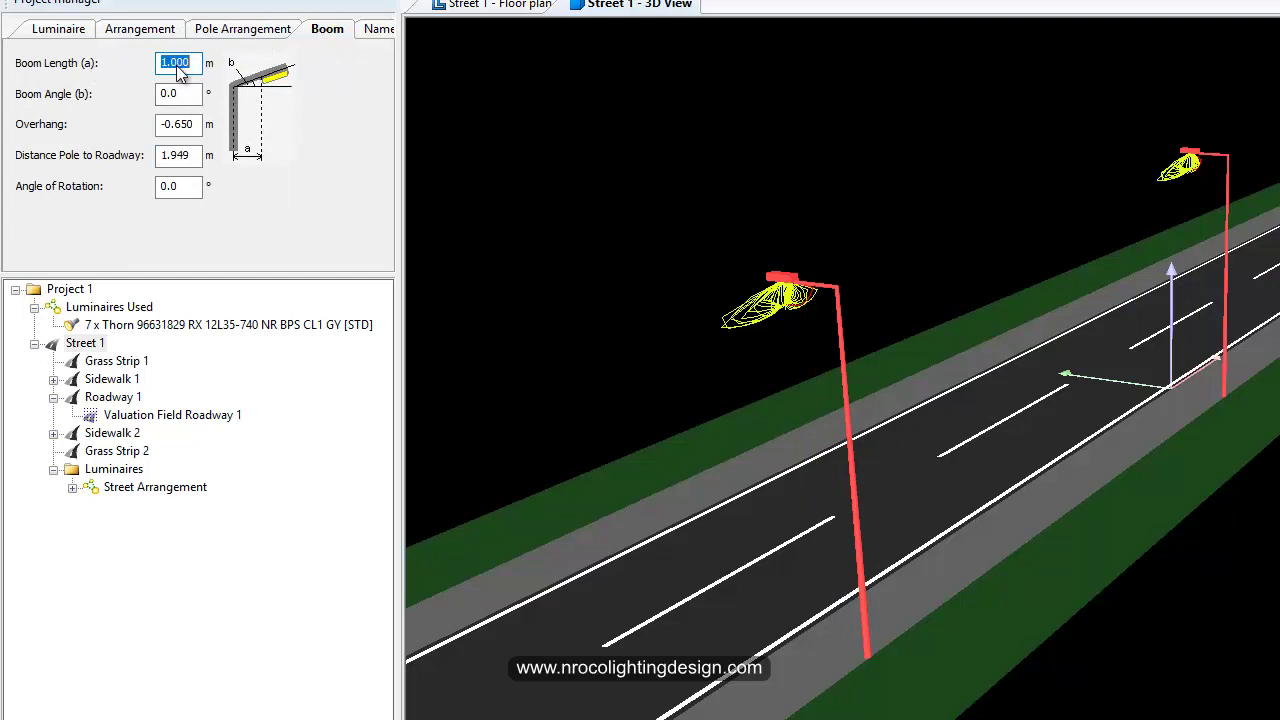
drag(633, 246, 683, 273)
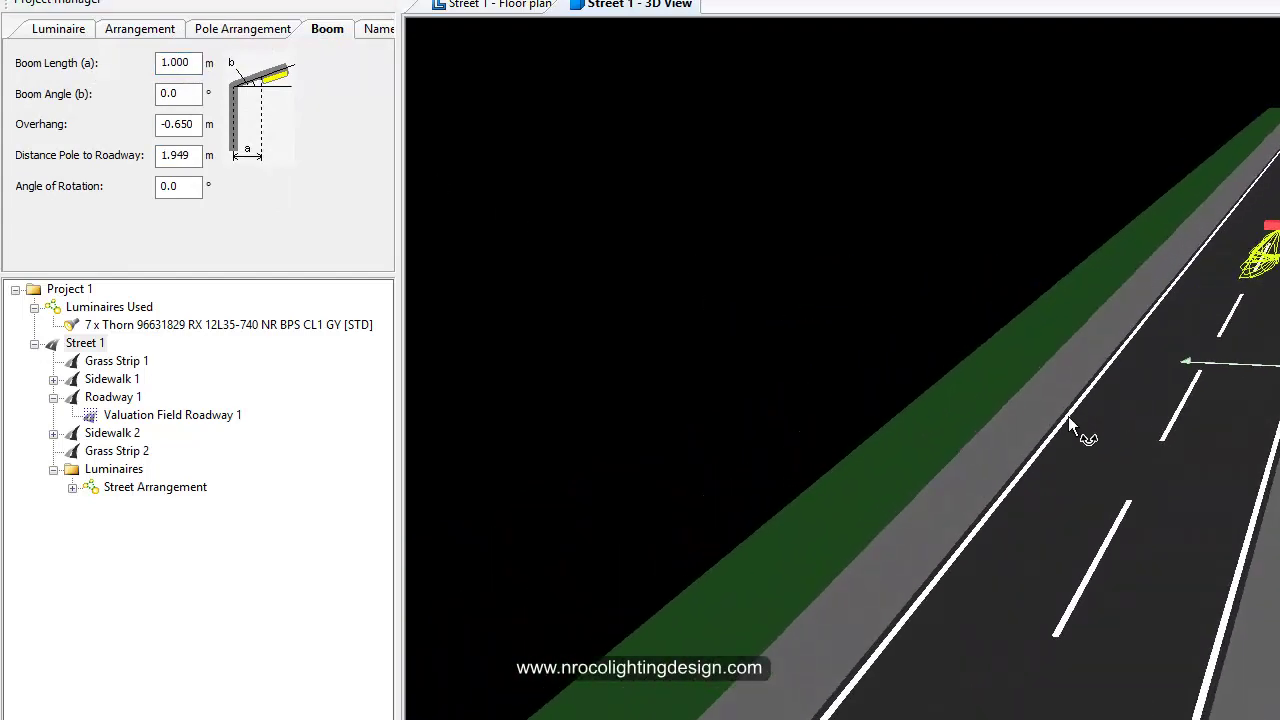
drag(1063, 423, 1017, 415)
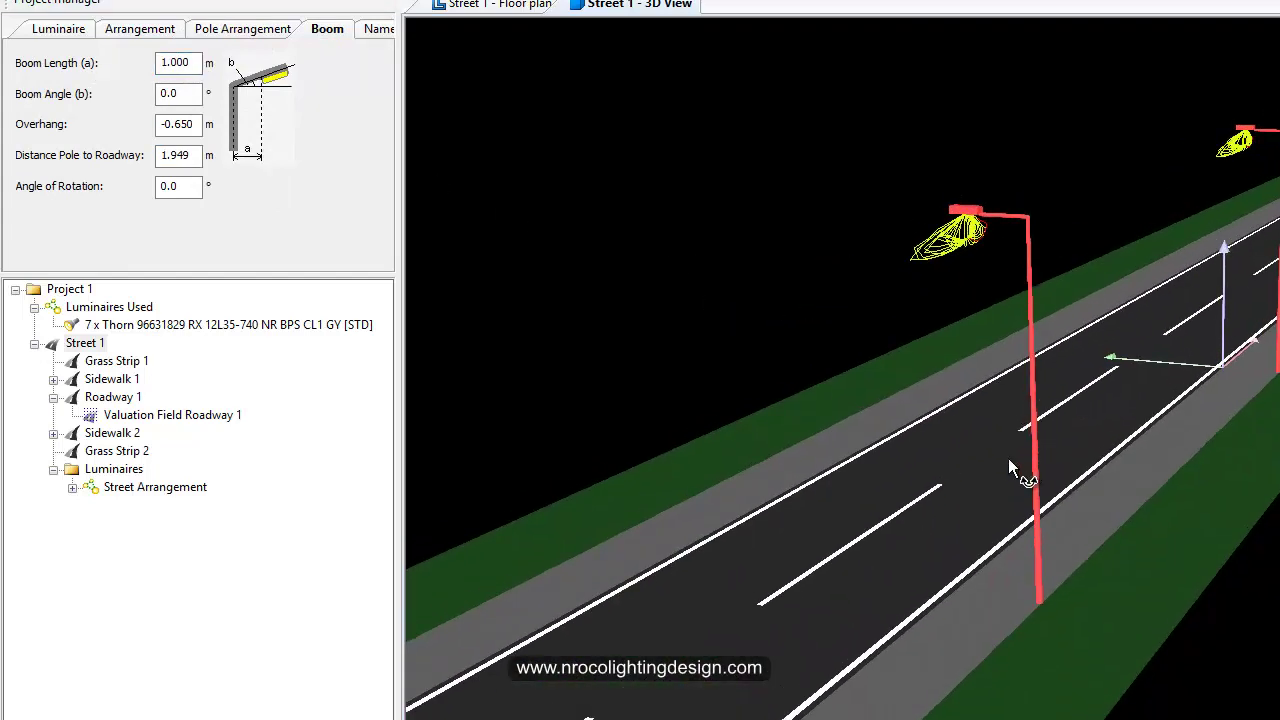
drag(996, 476, 620, 320)
Lower the luminaire mounting height to 6 m
click(230, 32)
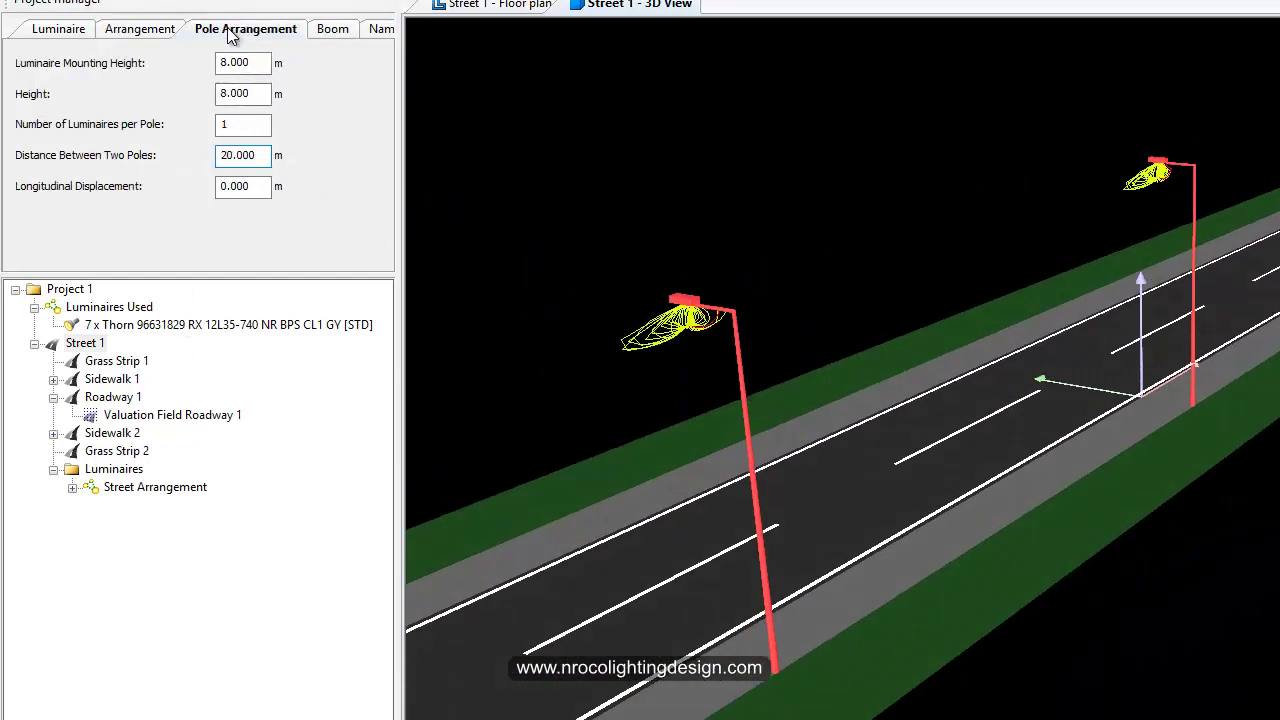
double_click(250, 62)
text(6)
key(Return)
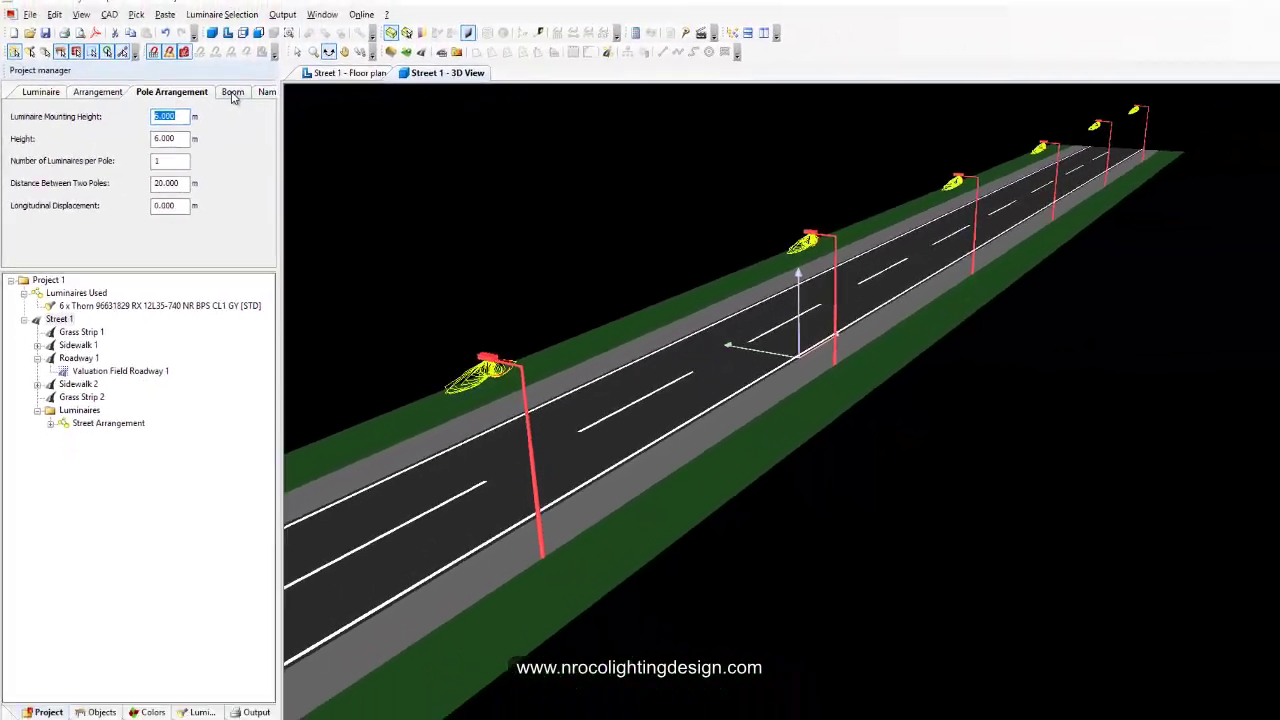
Set the distance from pole to roadway to 1 m
click(288, 56)
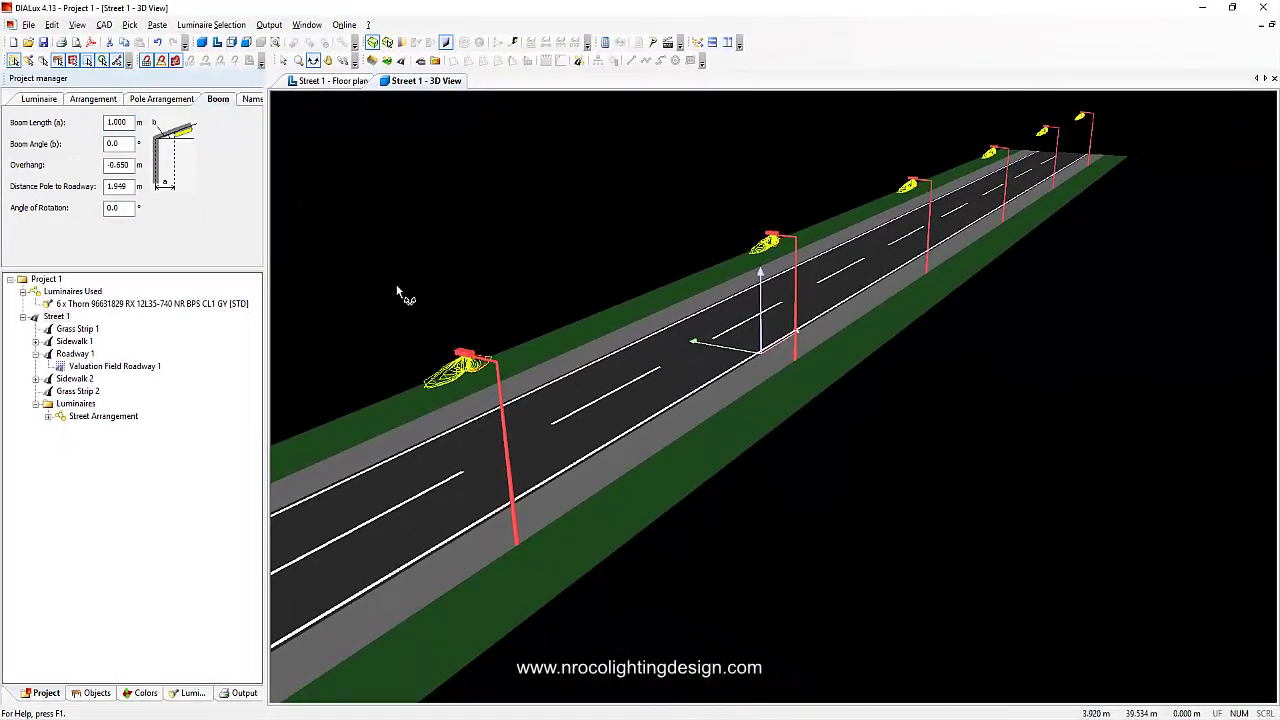
drag(401, 284, 607, 470)
double_click(118, 186)
text(1)
key(Return)
drag(300, 251, 486, 200)
click(604, 42)
Run the lighting calculation, show the street in false colours, and open the Output list
click(751, 590)
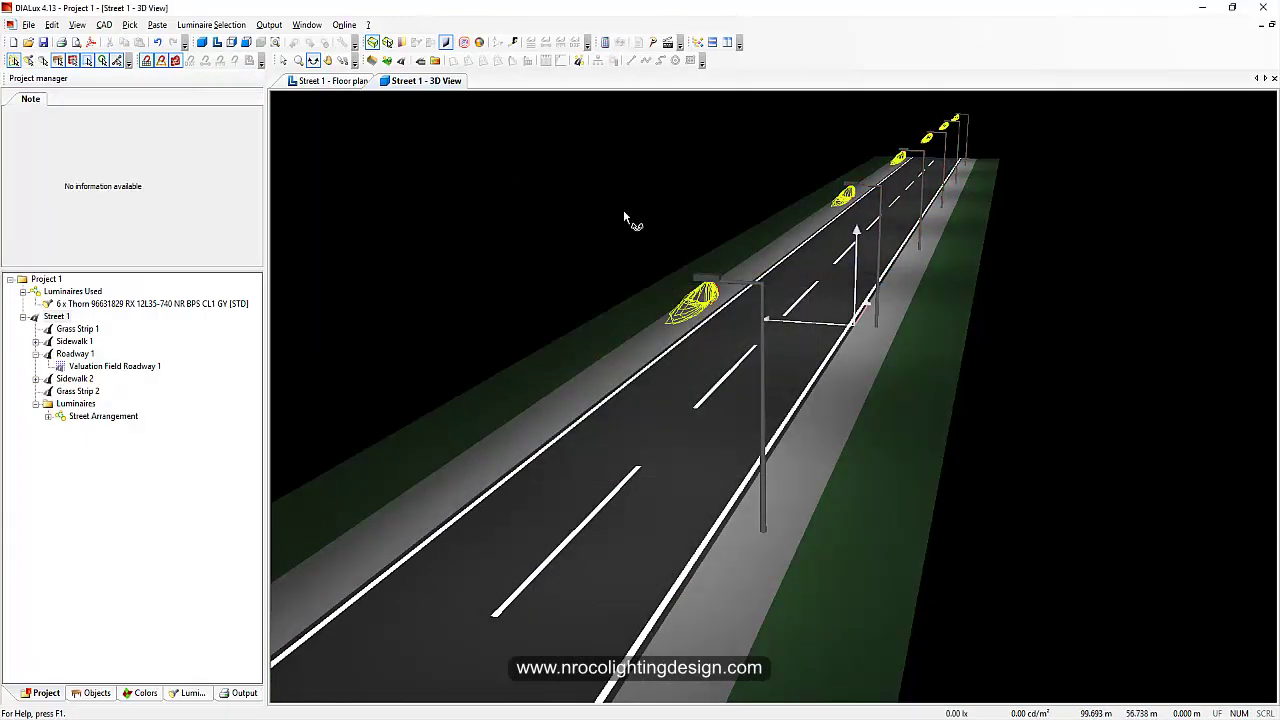
scroll(646, 280, down, 5)
drag(642, 268, 609, 303)
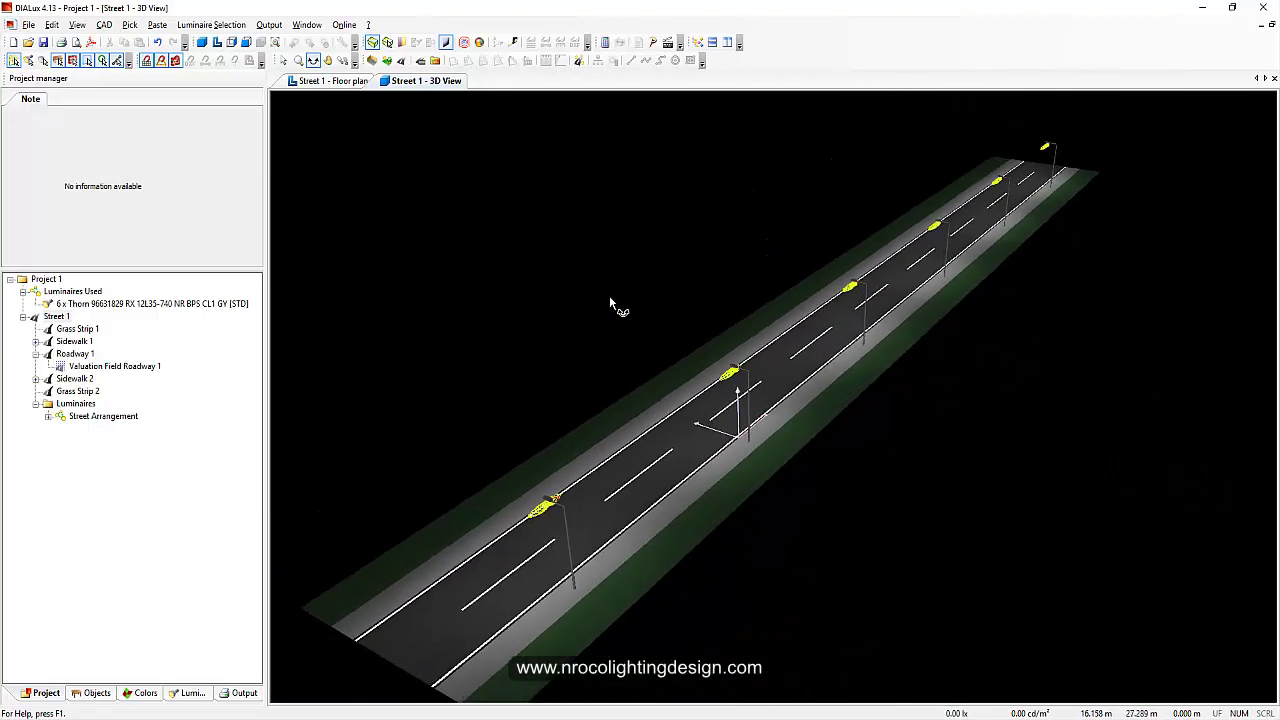
click(481, 44)
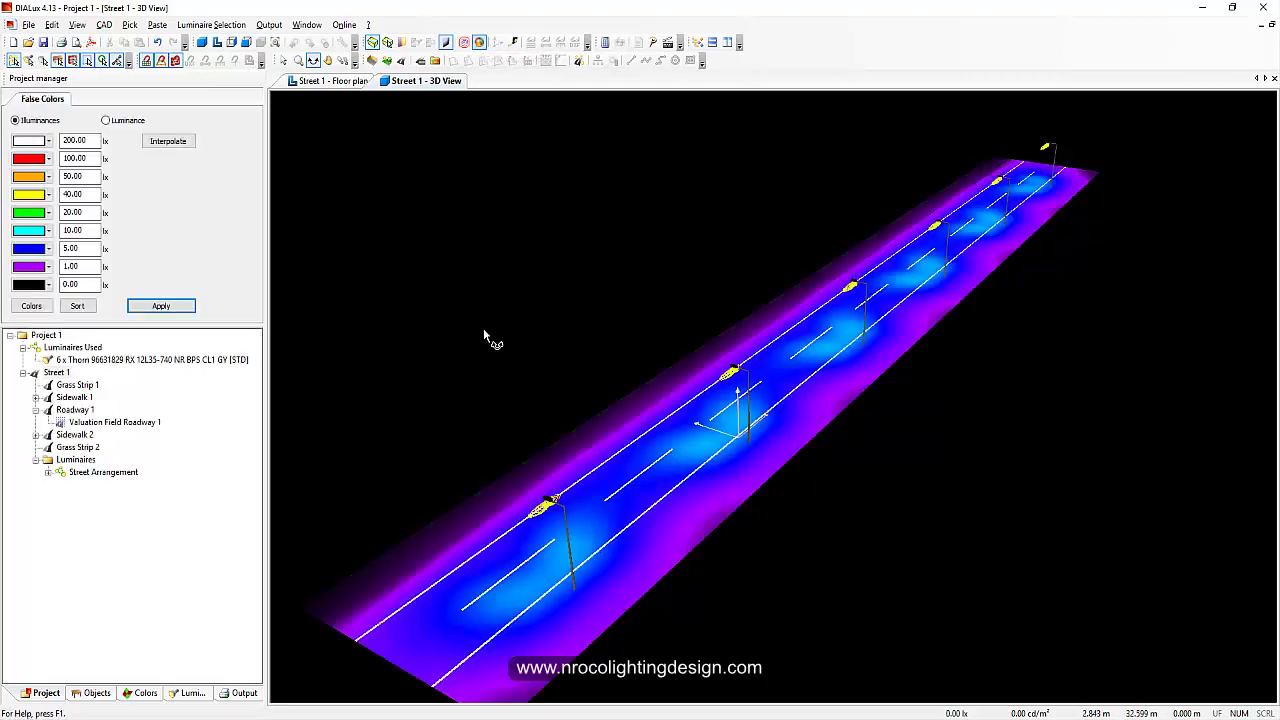
mouse_move(489, 327)
mouse_down()
mouse_move(526, 291)
mouse_move(537, 297)
mouse_move(501, 308)
mouse_up()
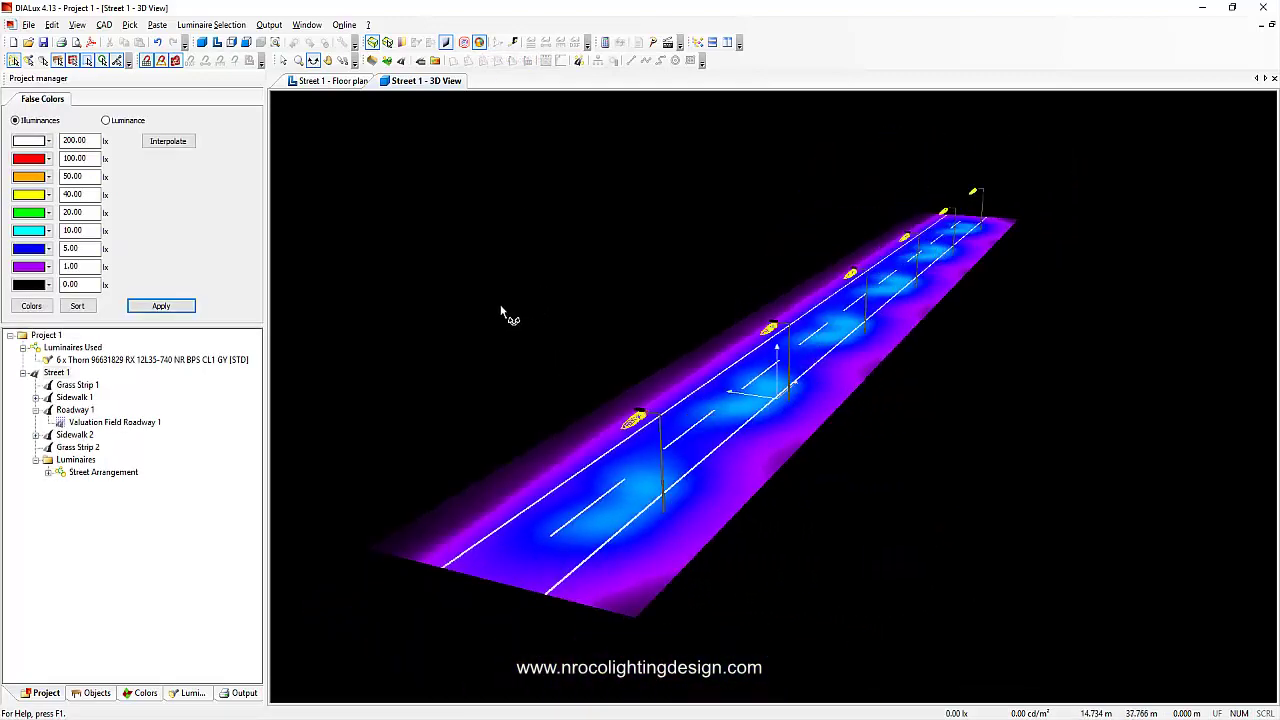
click(243, 694)
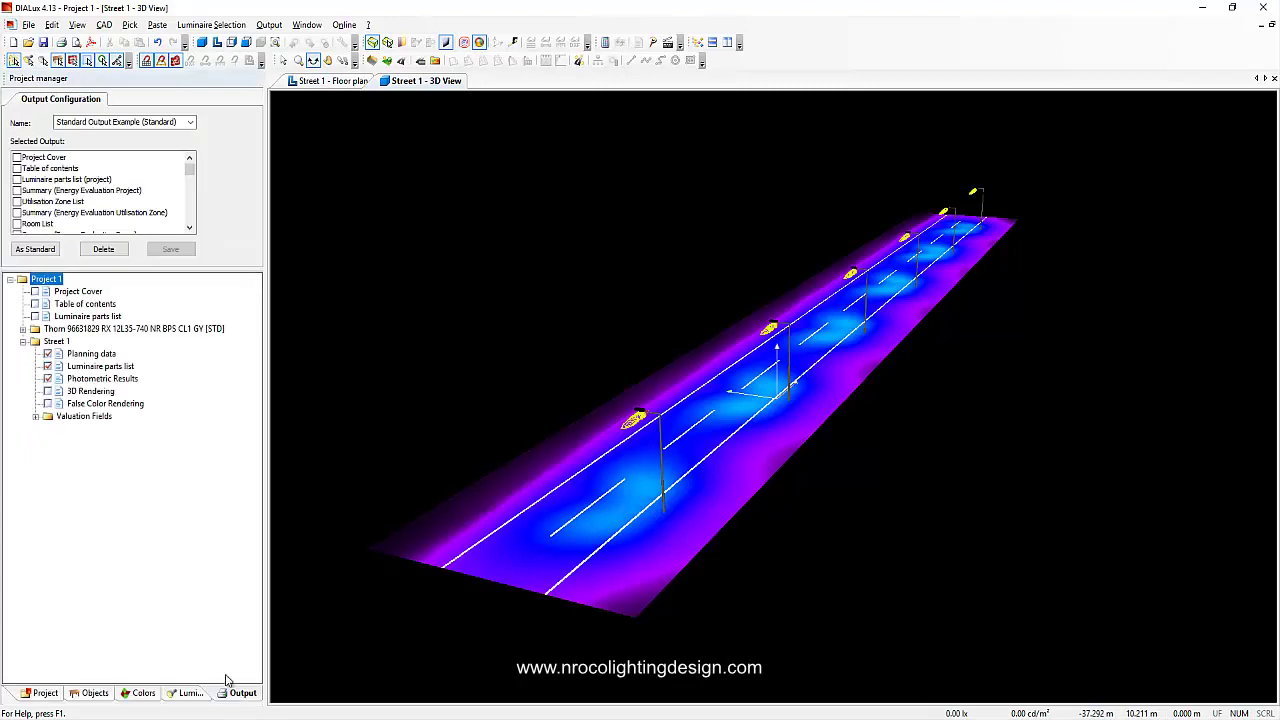
Open Street 1's Photometric Results page, where the ME4a roadway fails luminance, U0 and SR
click(91, 385)
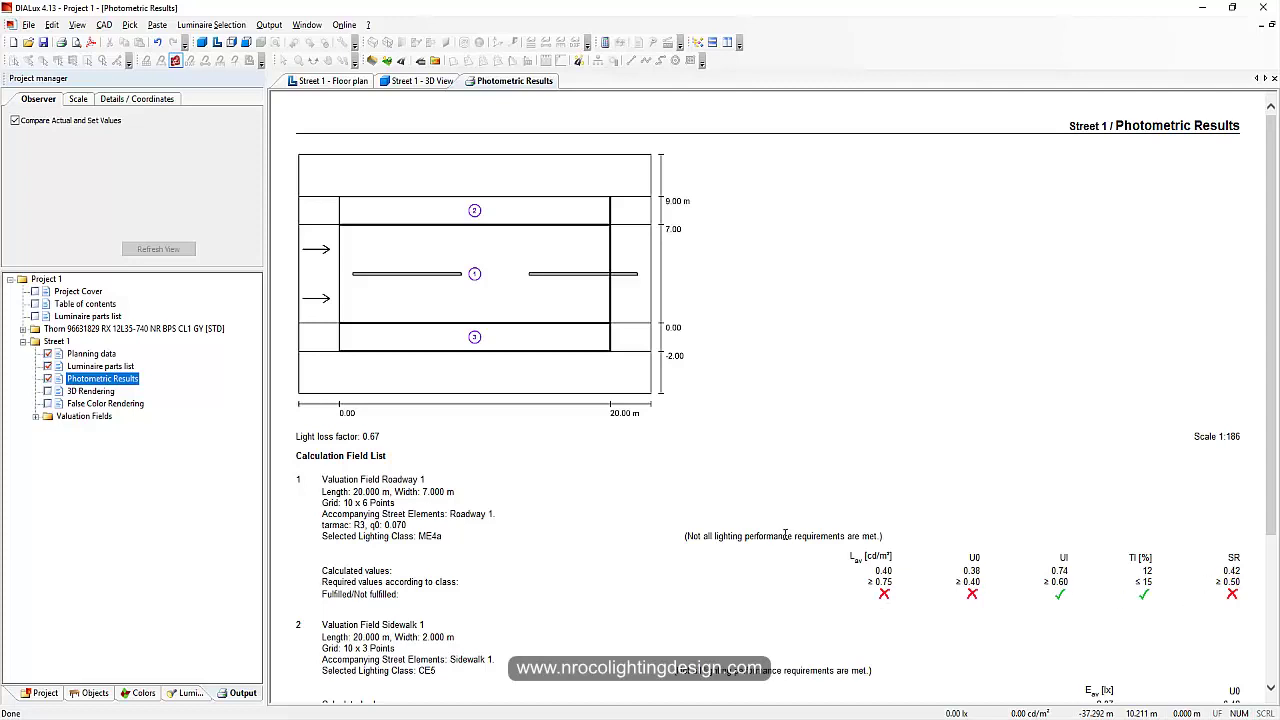
key(alt+Tab)
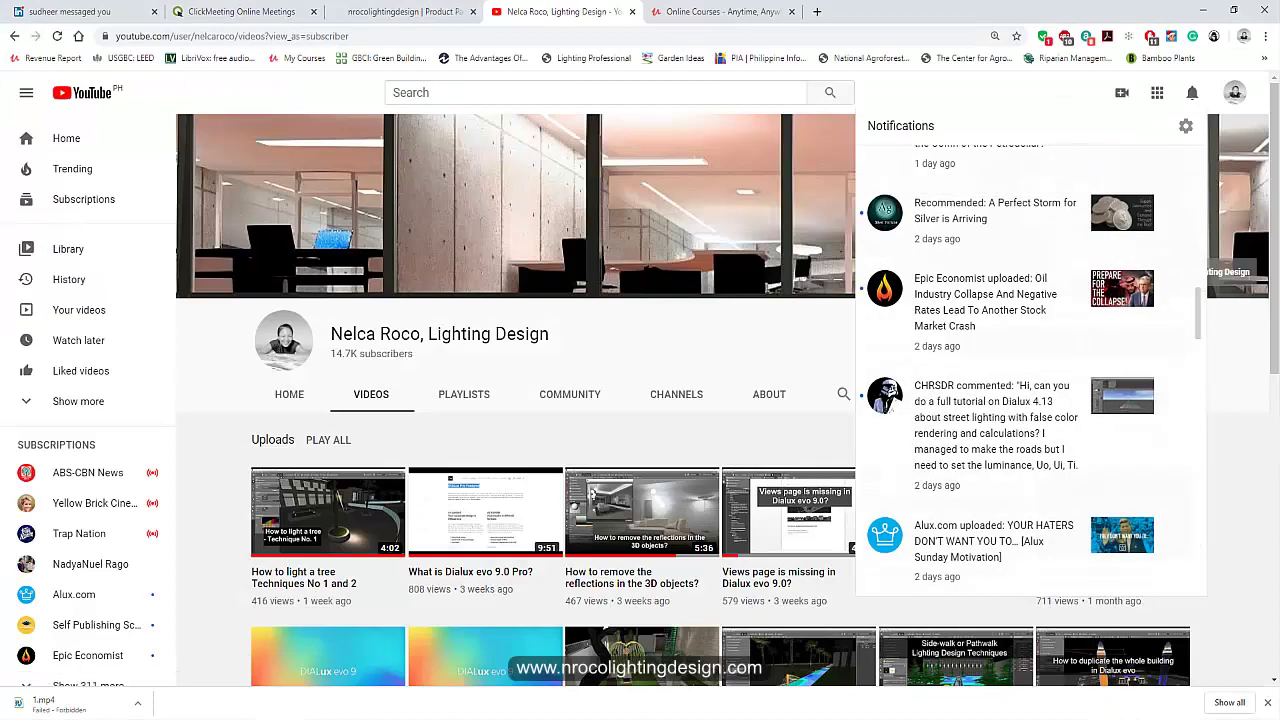
key(alt+Tab)
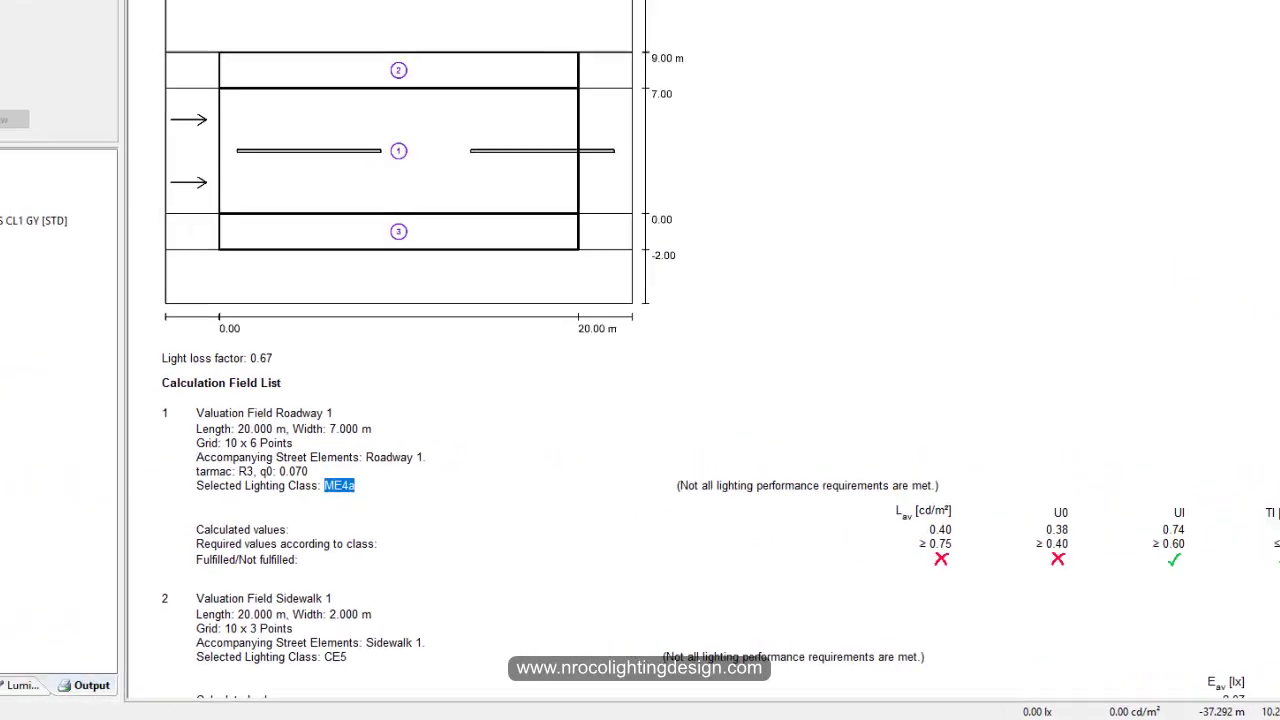
Change Valuation Field Roadway 1's illuminance class from ME4a to ME6
click(425, 5)
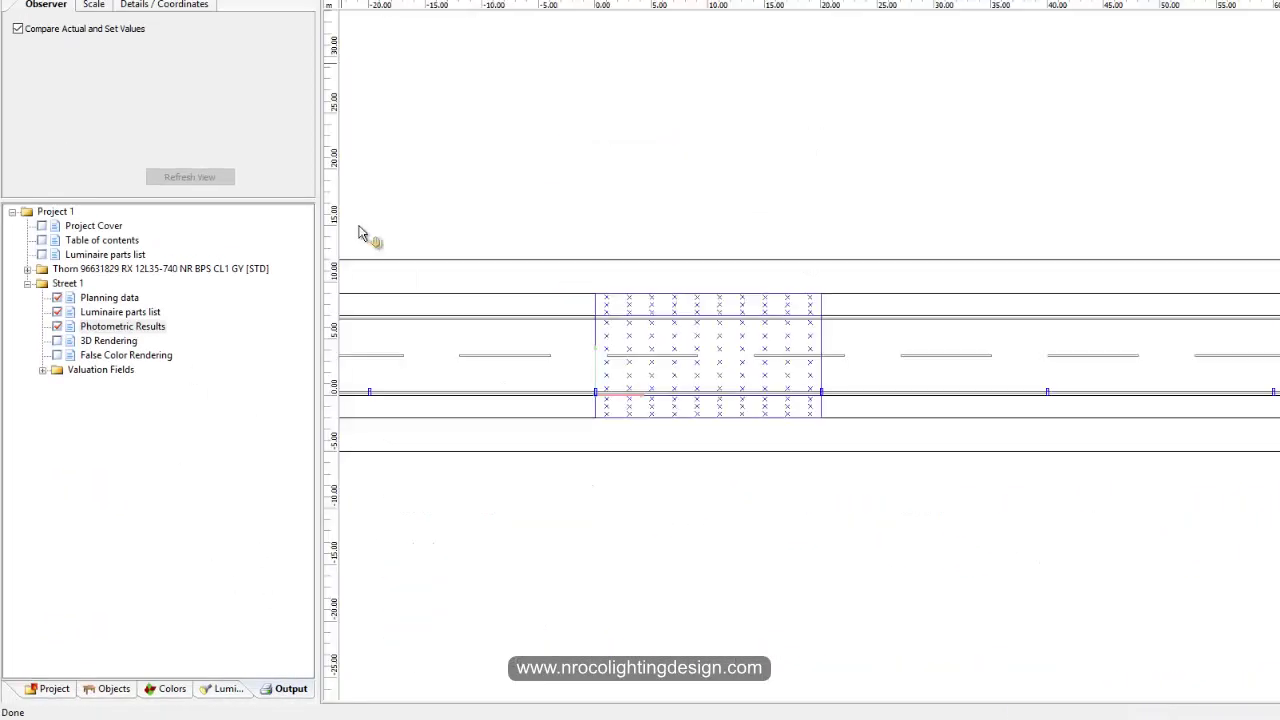
click(54, 688)
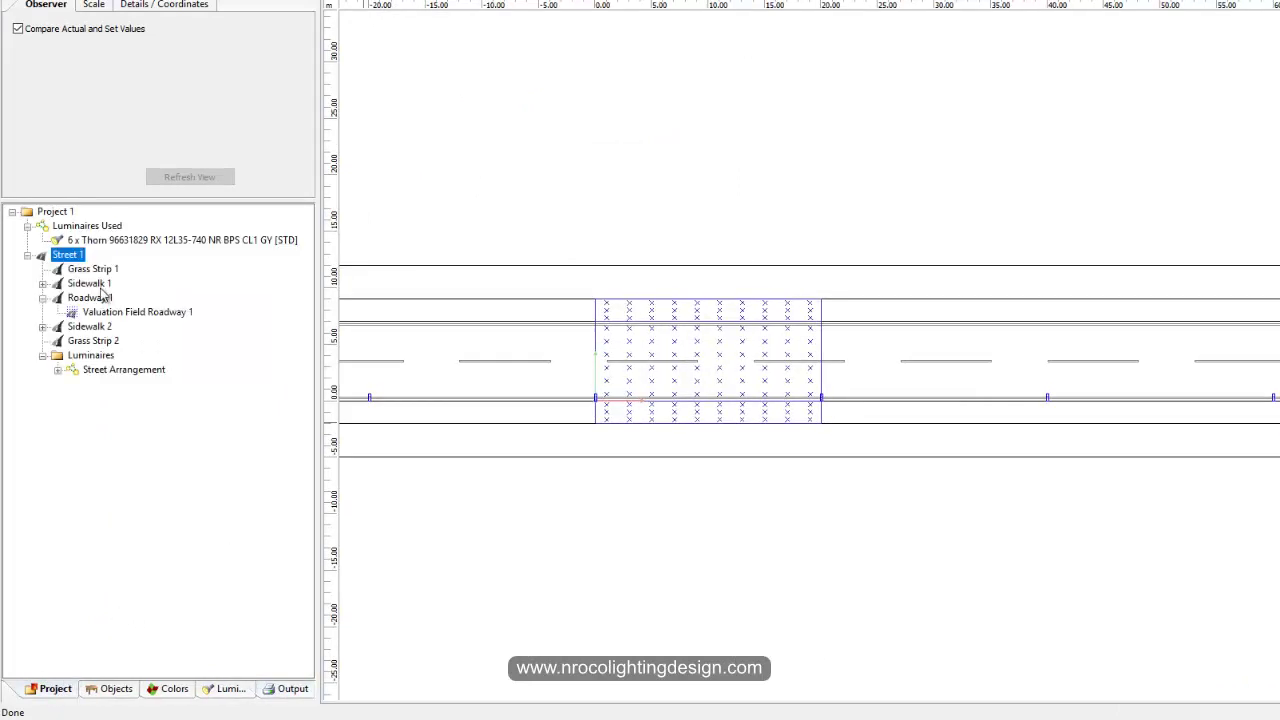
click(108, 313)
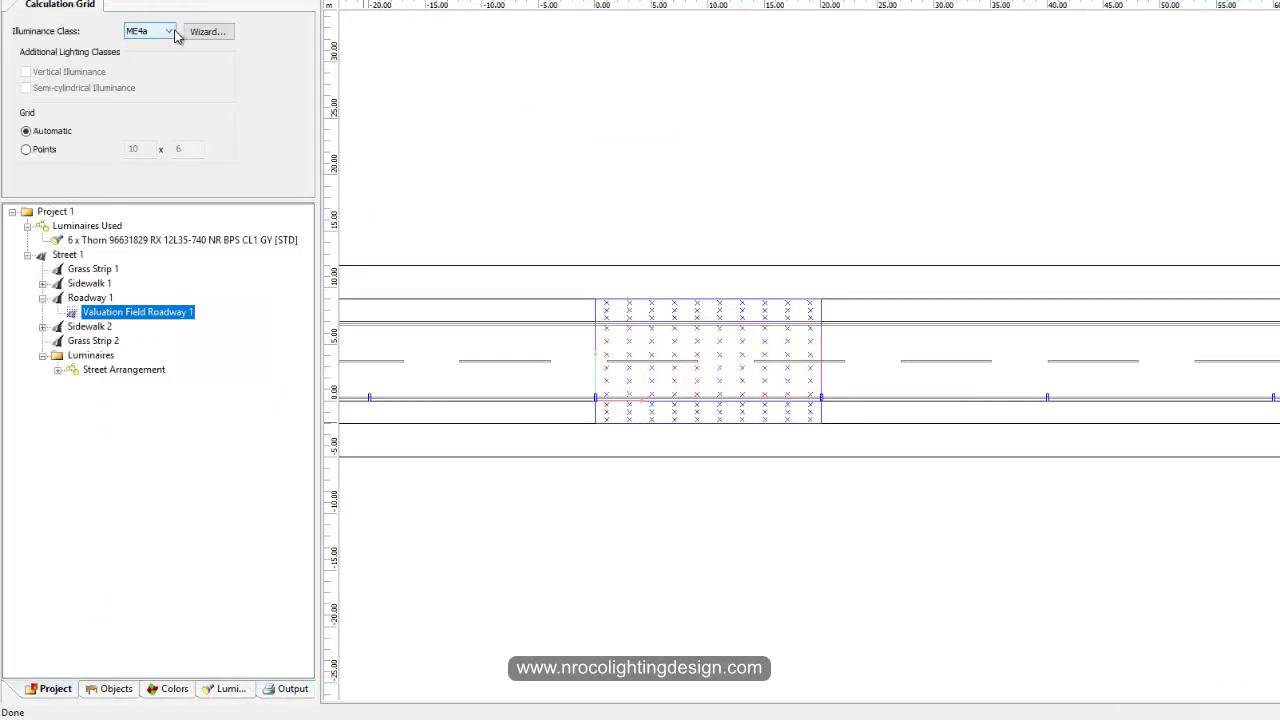
click(457, 5)
click(169, 32)
scroll(174, 85, up, 1)
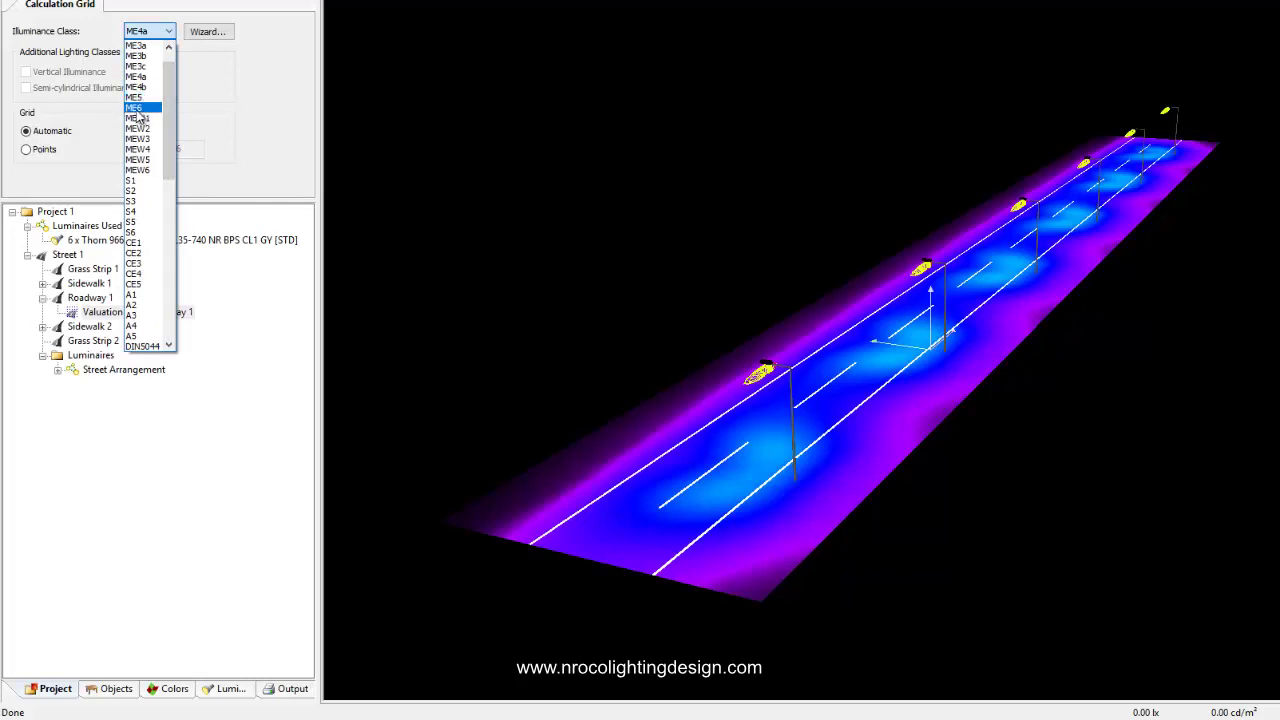
click(136, 107)
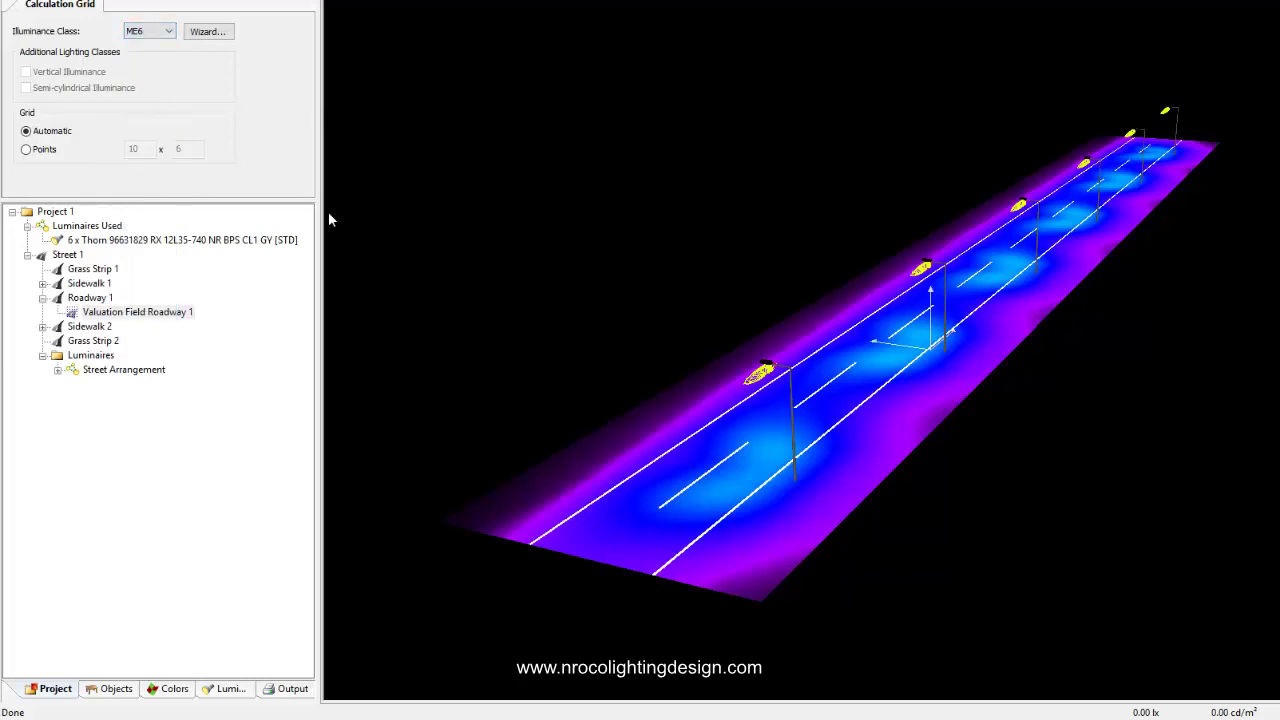
click(289, 689)
Open the recalculated photometric results and highlight the roadway's ME6 lighting class
click(114, 329)
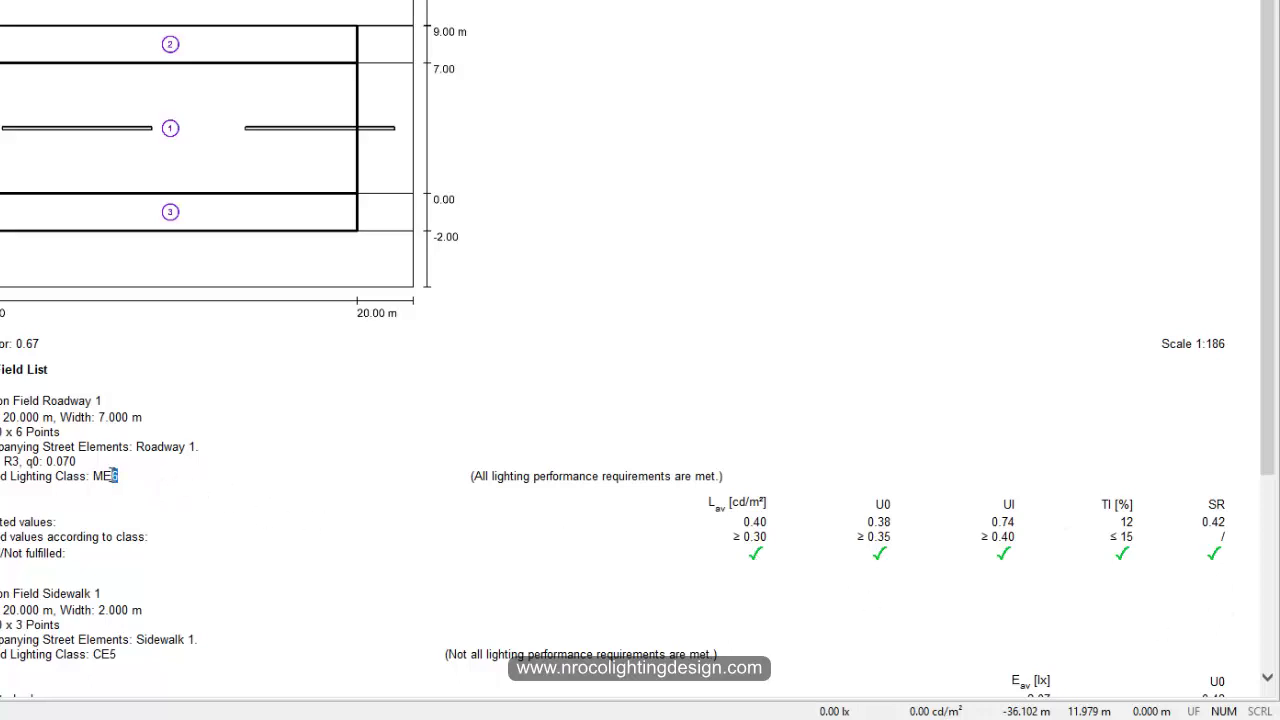
mouse_move(90, 475)
mouse_down()
mouse_move(5, 488)
mouse_move(78, 478)
mouse_up()
click(123, 486)
Highlight the now-met required values, U0 0.35 and Ul 0.40, for the ME6 roadway
drag(891, 538, 870, 540)
drag(1013, 537, 990, 538)
click(223, 502)
drag(119, 480, 42, 484)
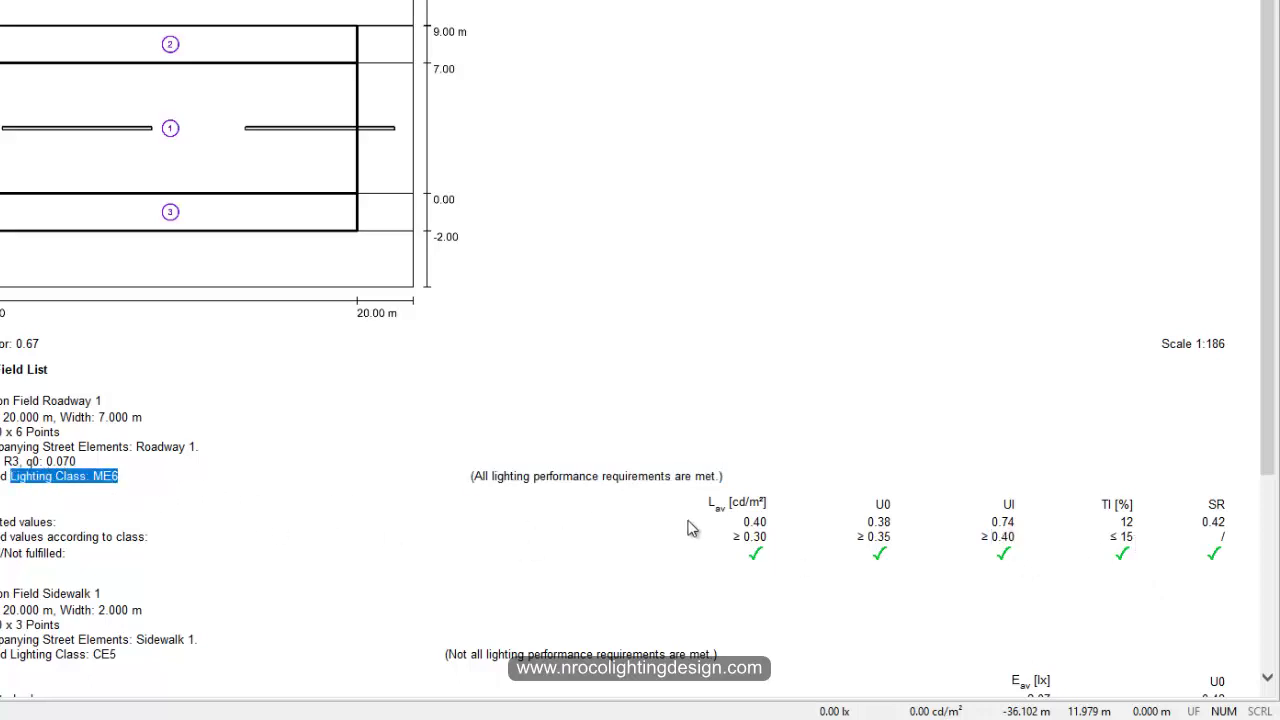
drag(749, 538, 1075, 547)
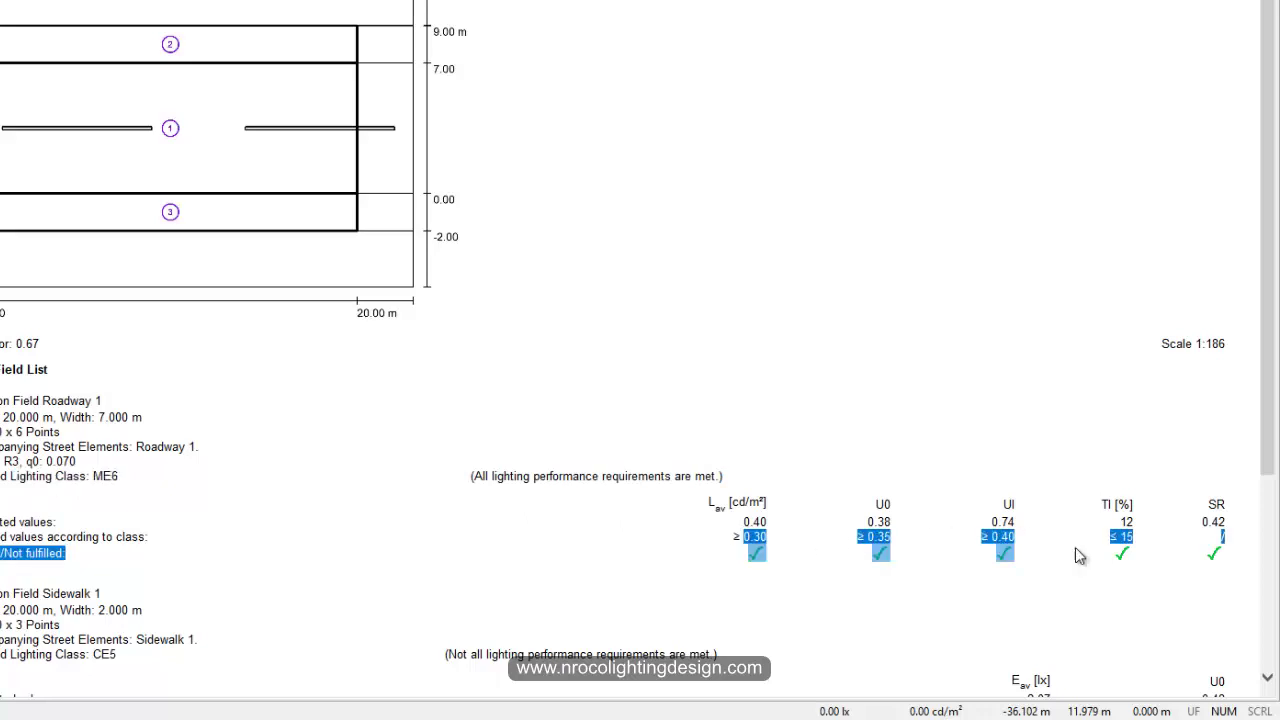
click(1002, 560)
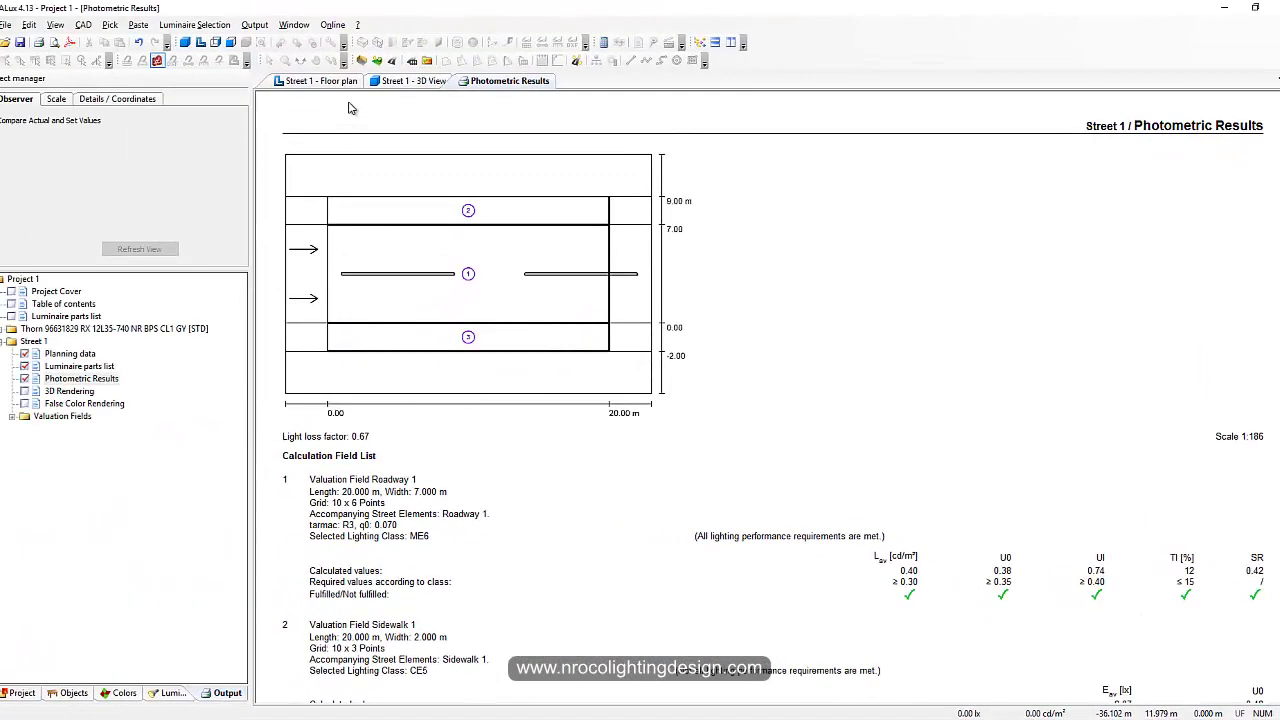
Back in Street 1's 3D View, open Roadway 1's illuminance class list, currently ME6
click(338, 84)
click(400, 80)
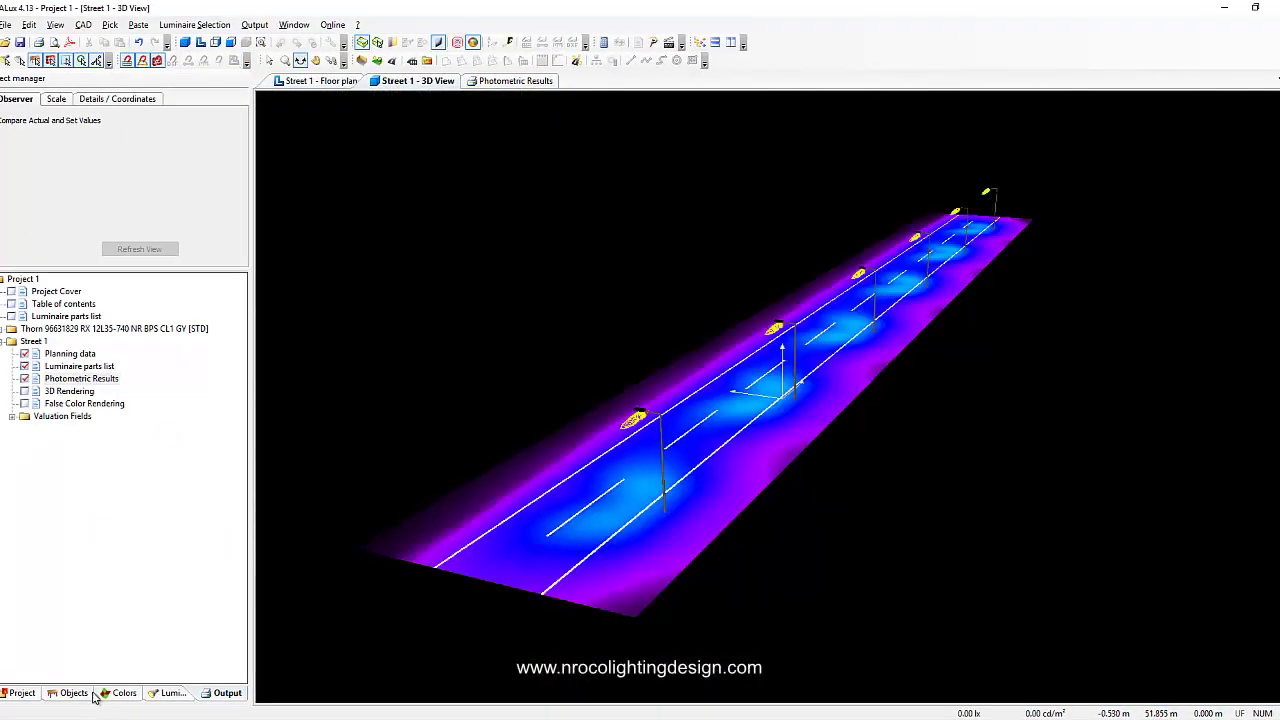
click(28, 691)
click(74, 368)
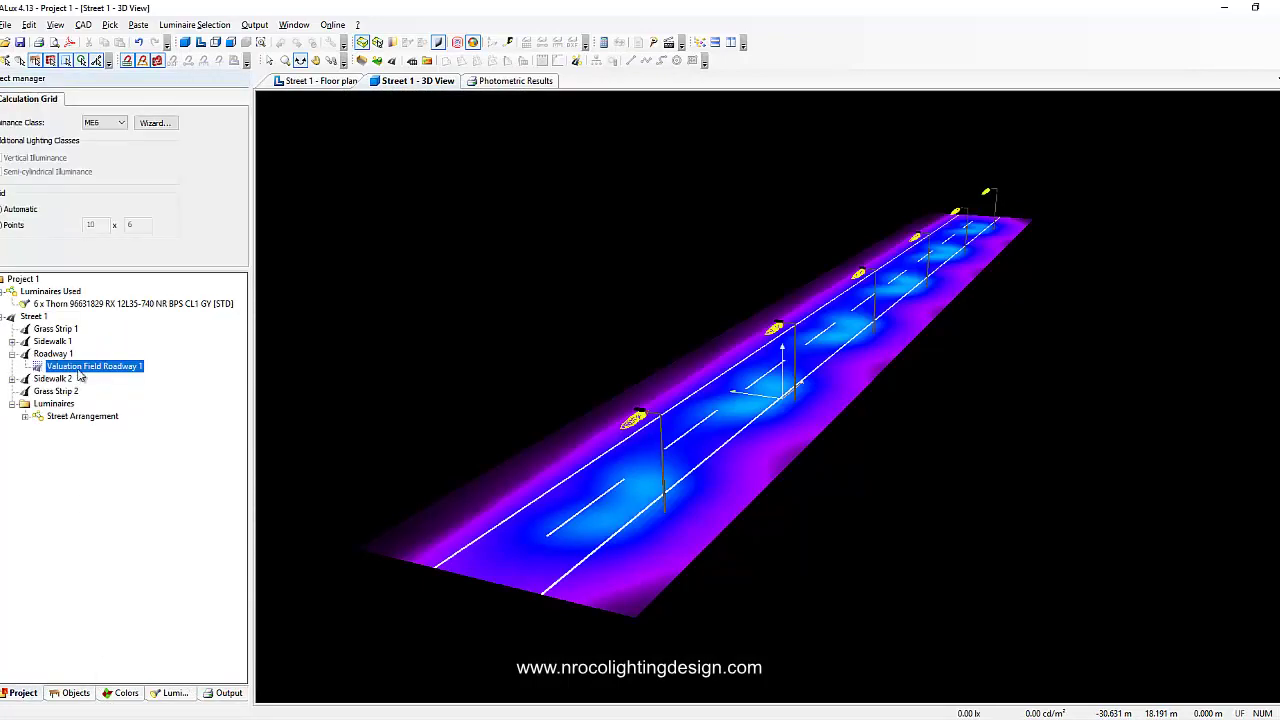
click(120, 123)
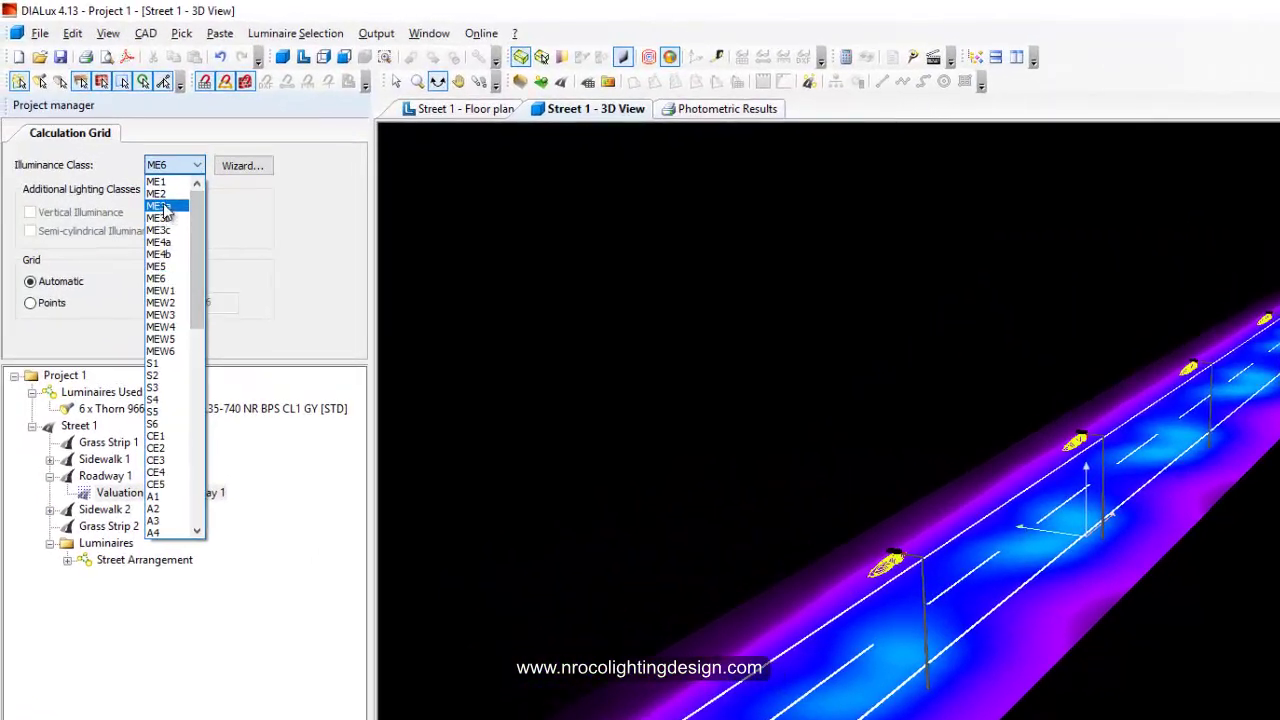
Set Roadway 1 to ME2 and view its results, failing everything except Ul 0.74
click(157, 193)
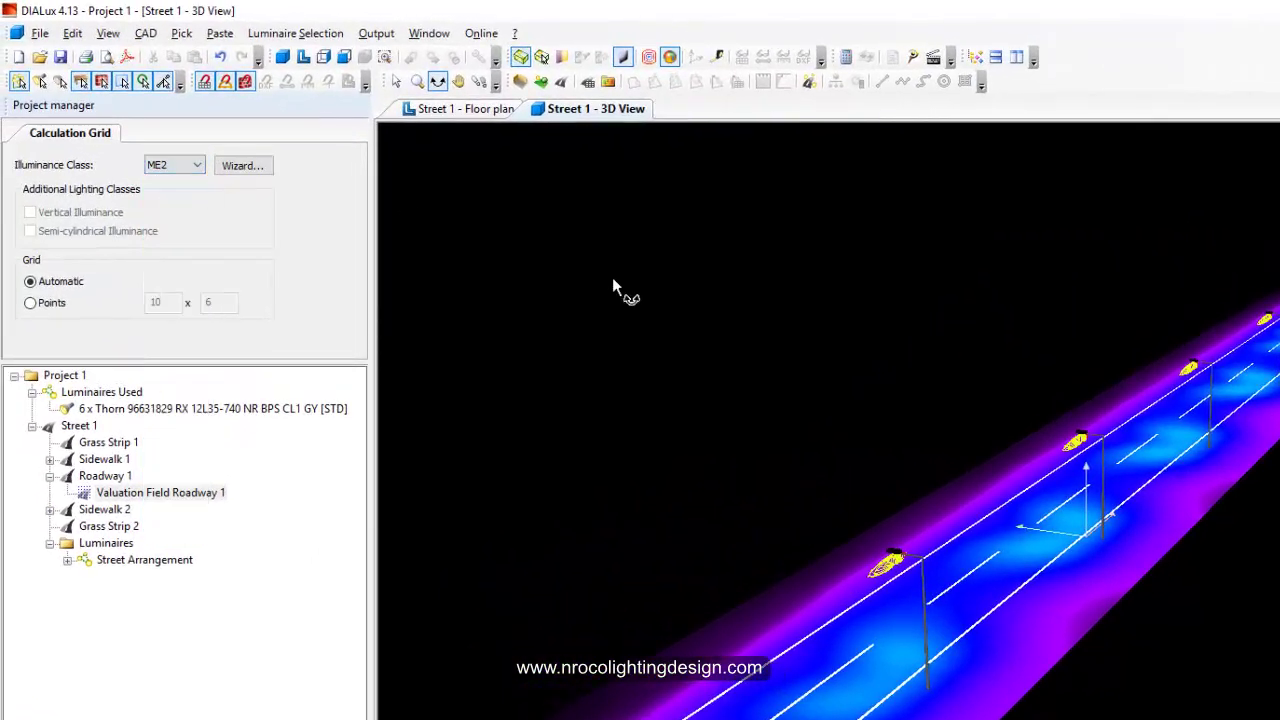
drag(558, 313, 595, 322)
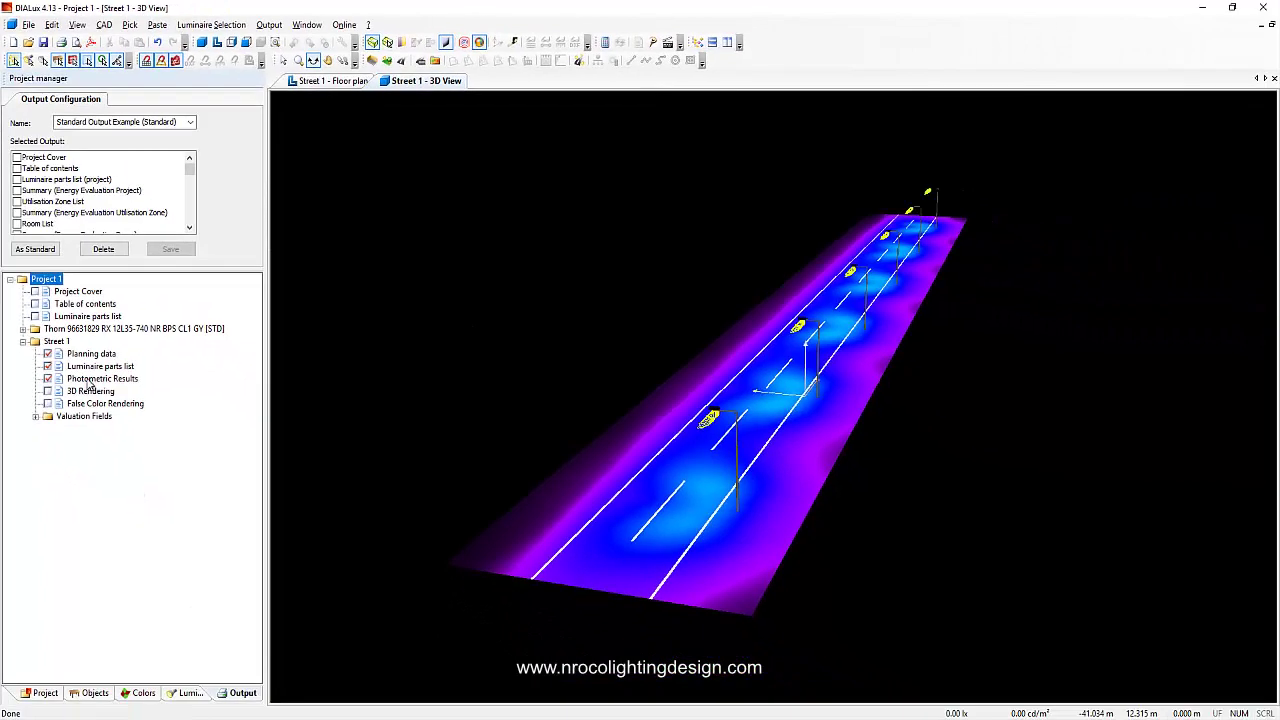
double_click(92, 381)
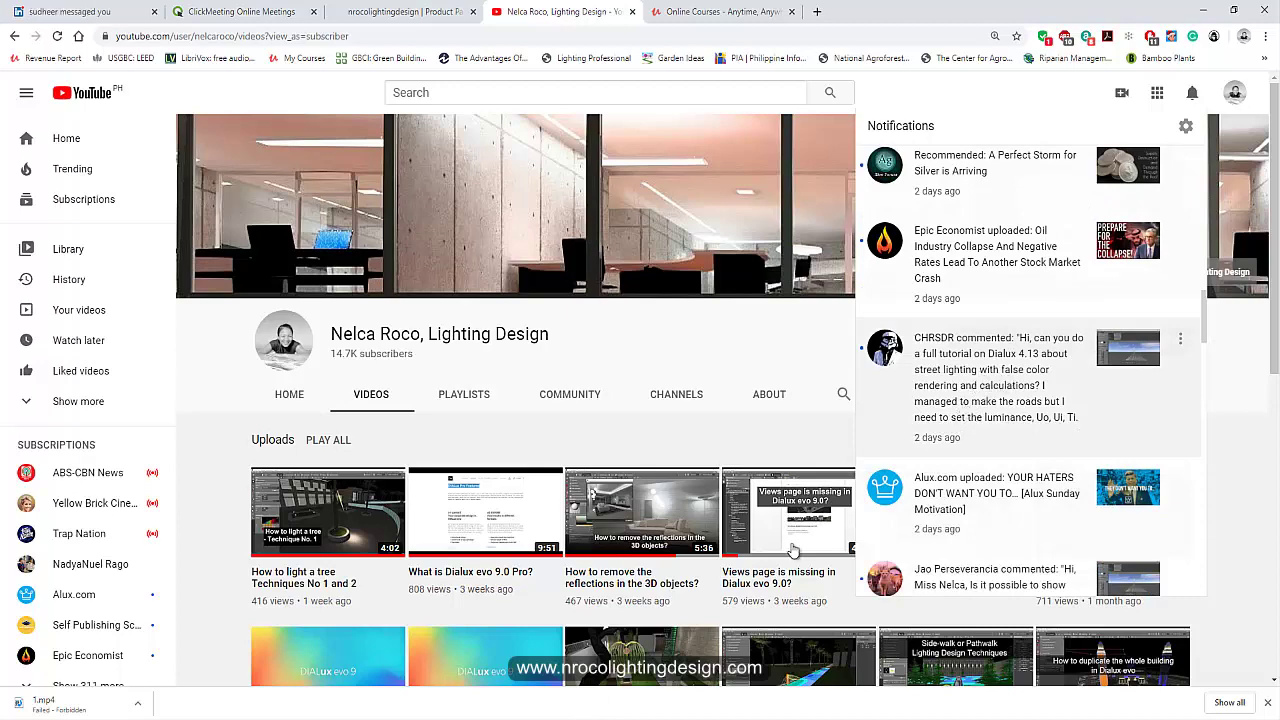
scroll(960, 418, up, 1)
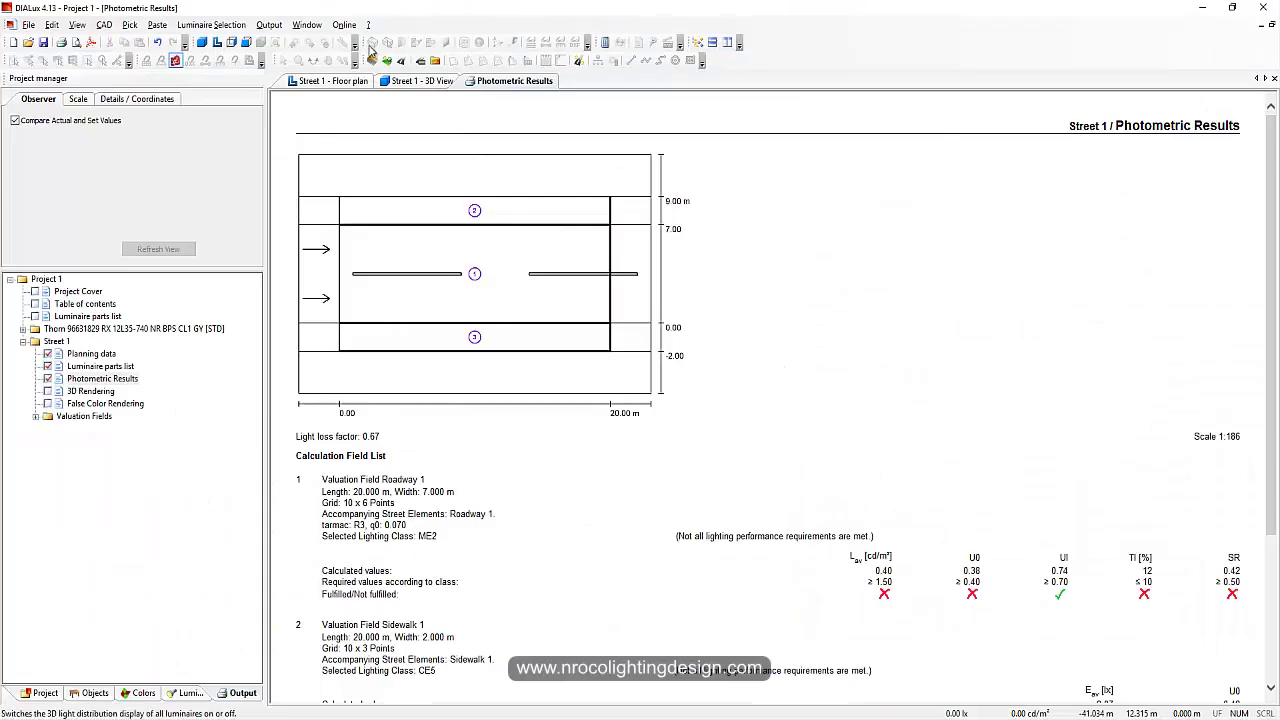
Return to the 3D View, toggle false colours off and on, and orbit along the road
click(409, 84)
drag(389, 251, 411, 257)
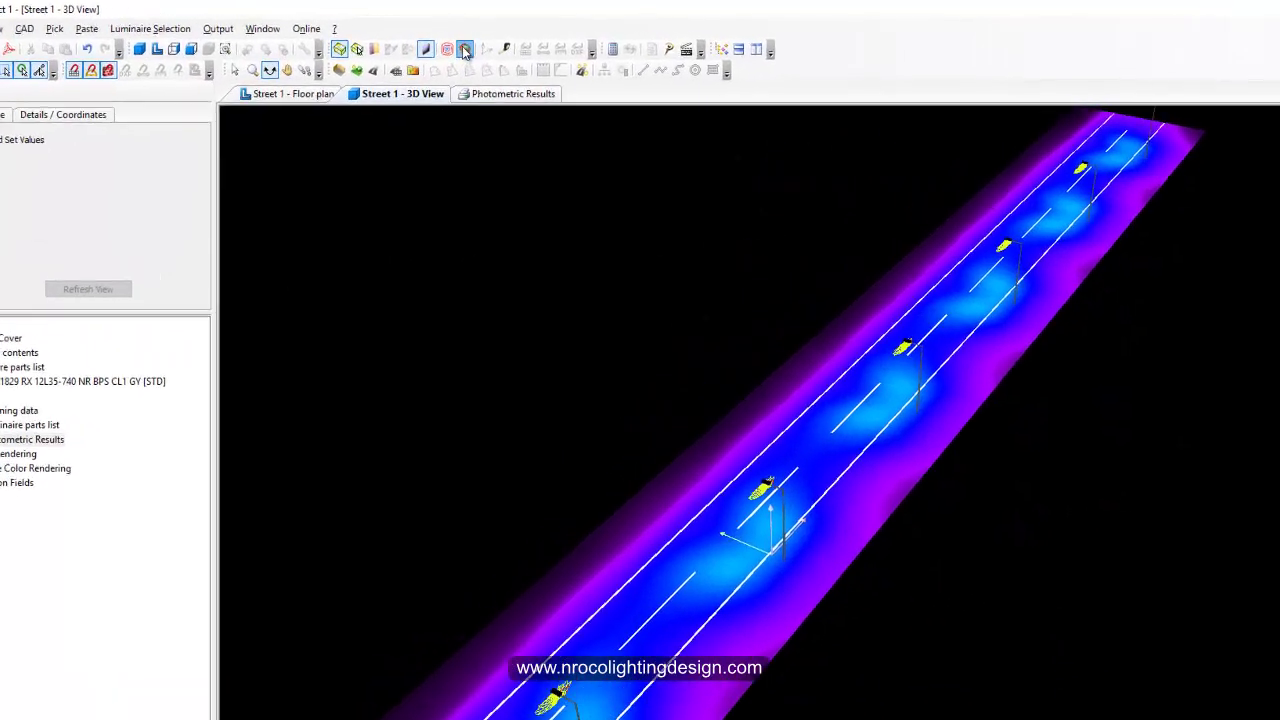
click(465, 49)
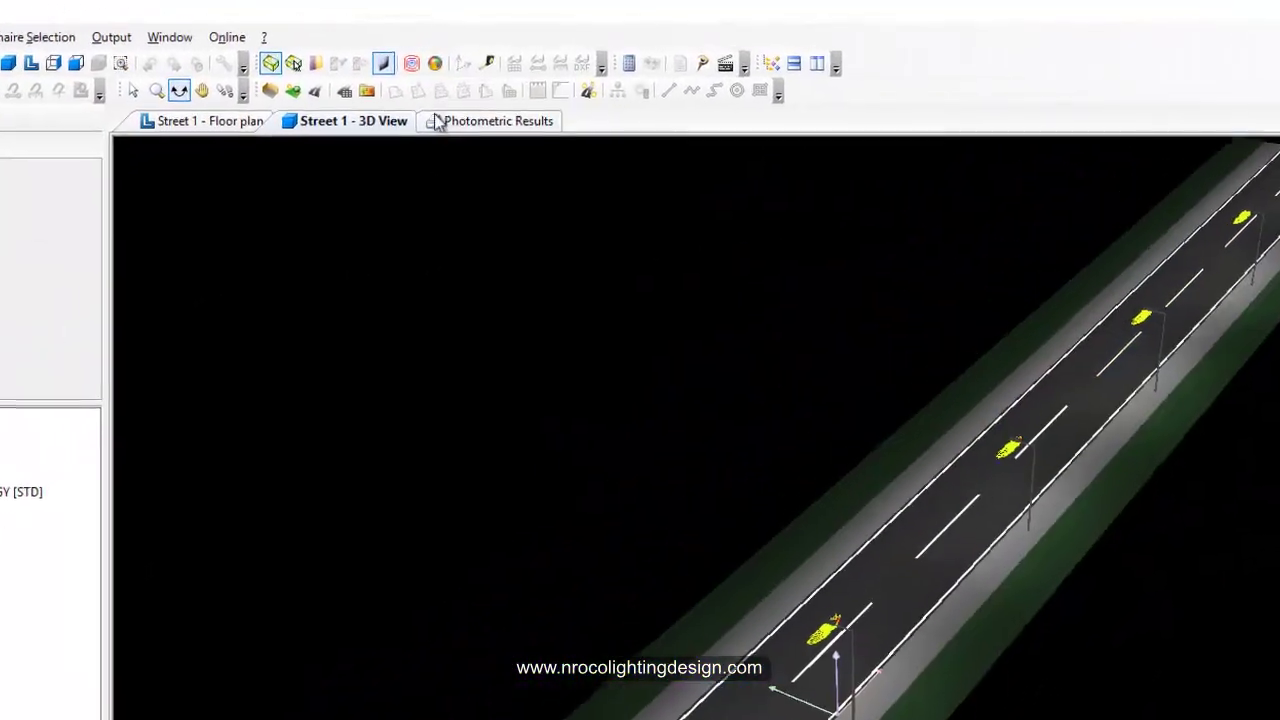
click(424, 68)
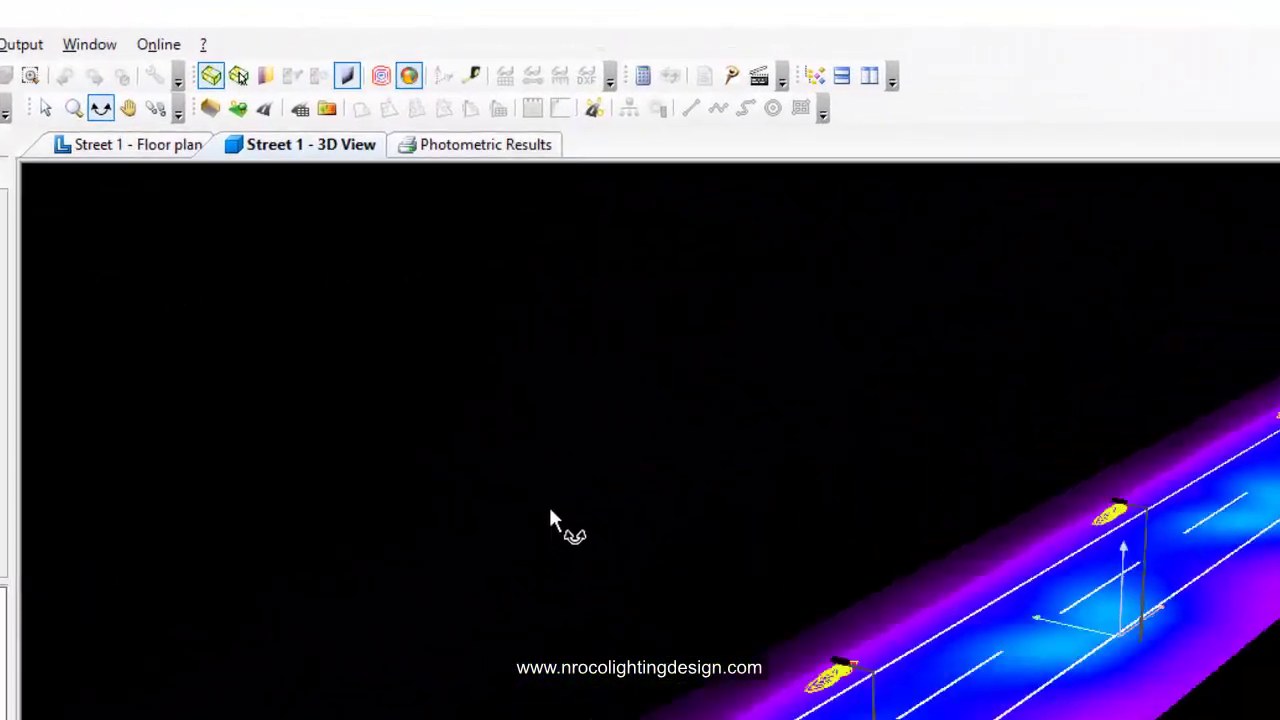
drag(550, 515, 626, 623)
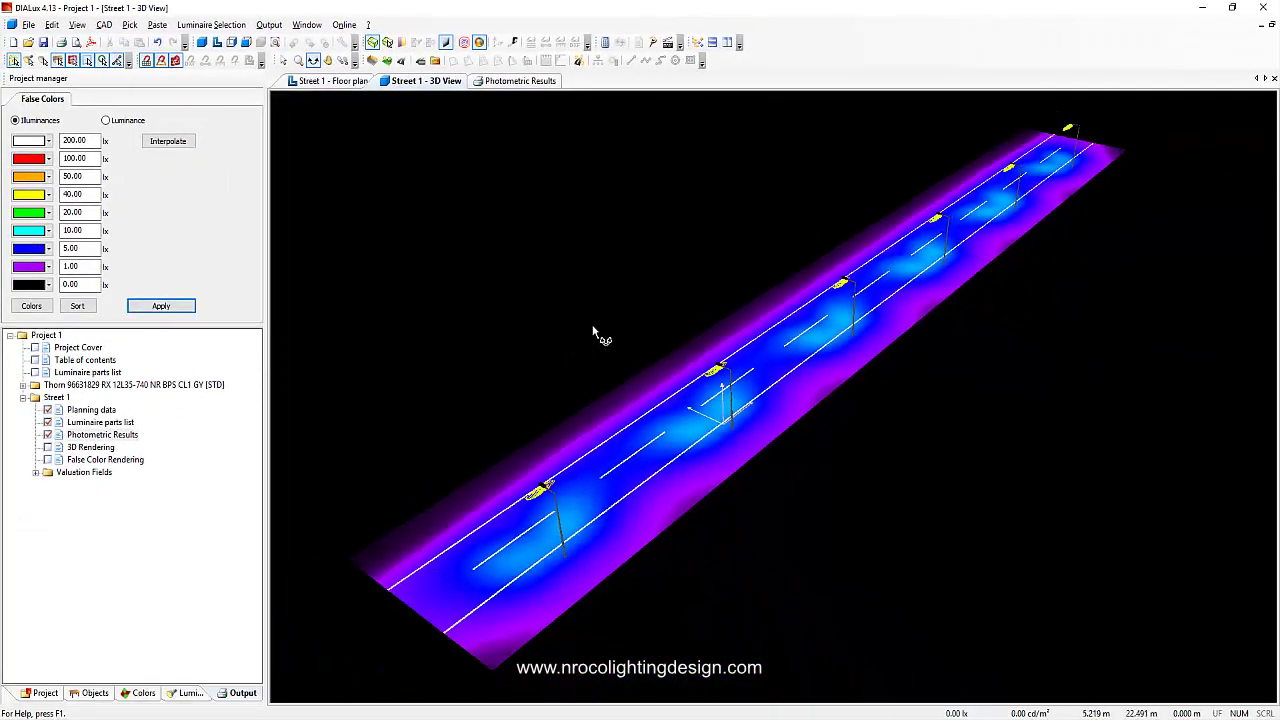
scroll(593, 333, up, 2)
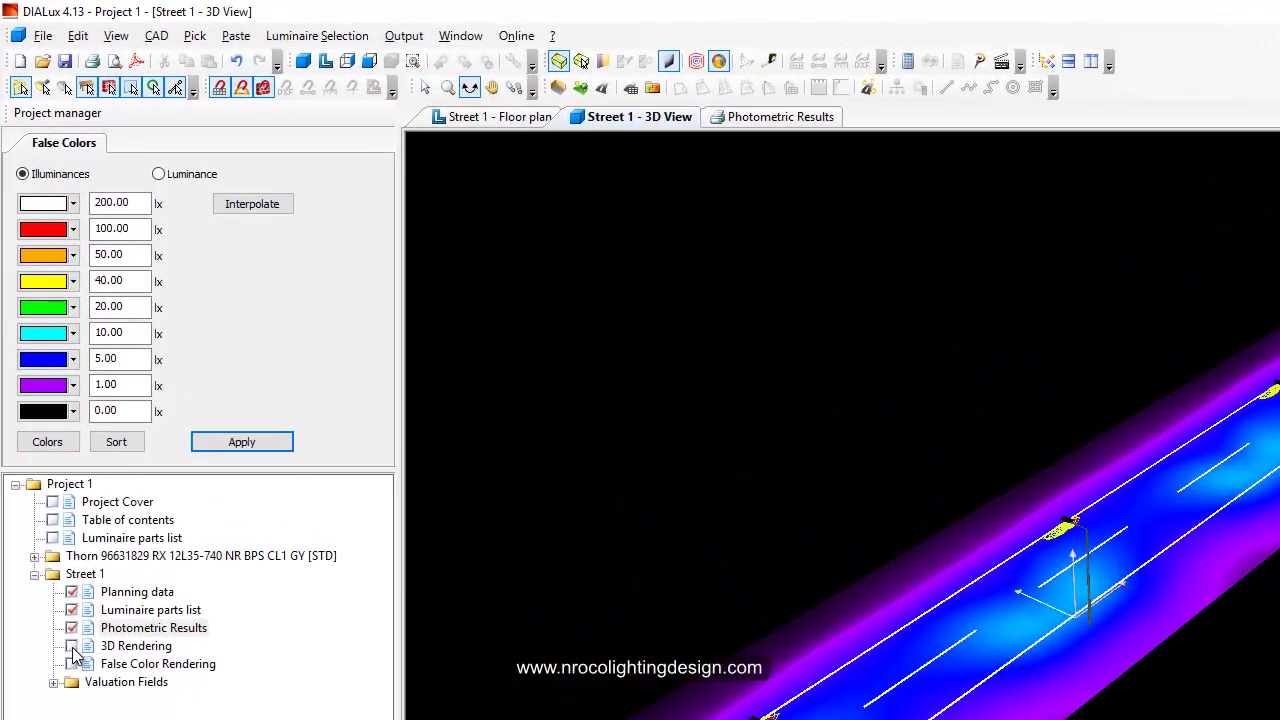
Add 3D Rendering and False Color Rendering pages to Street 1's report and preview both
click(47, 447)
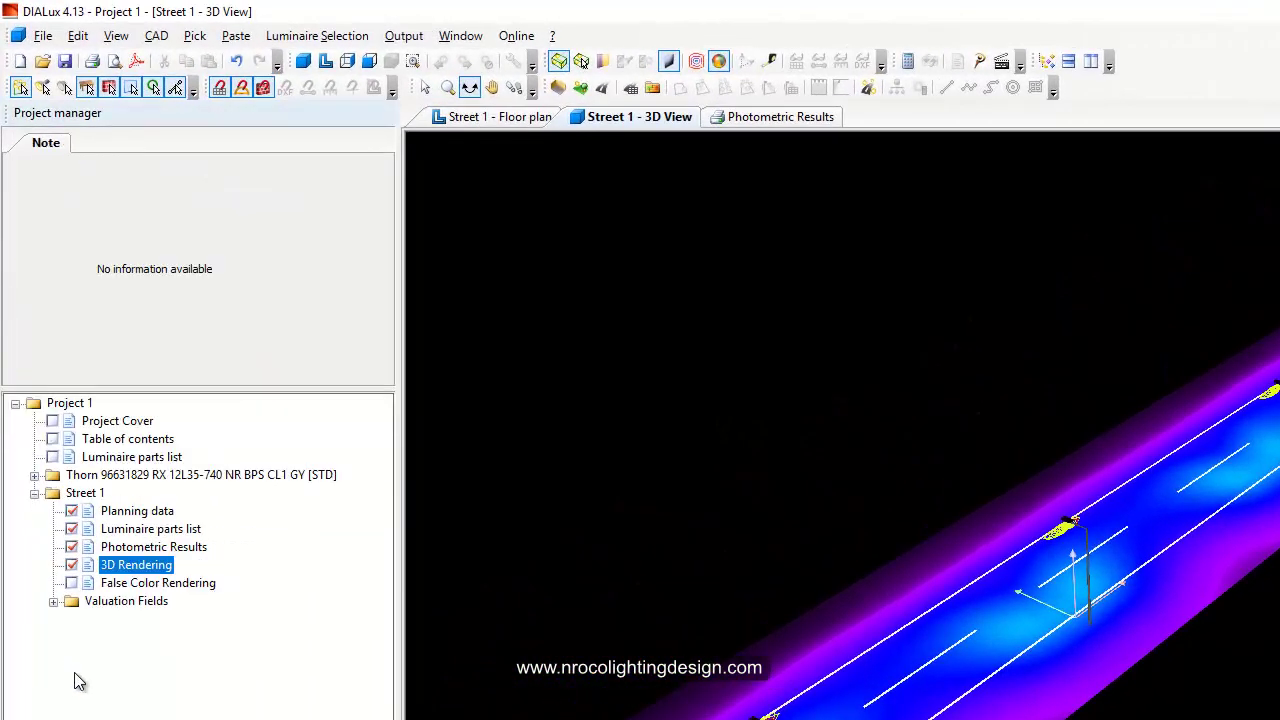
click(71, 584)
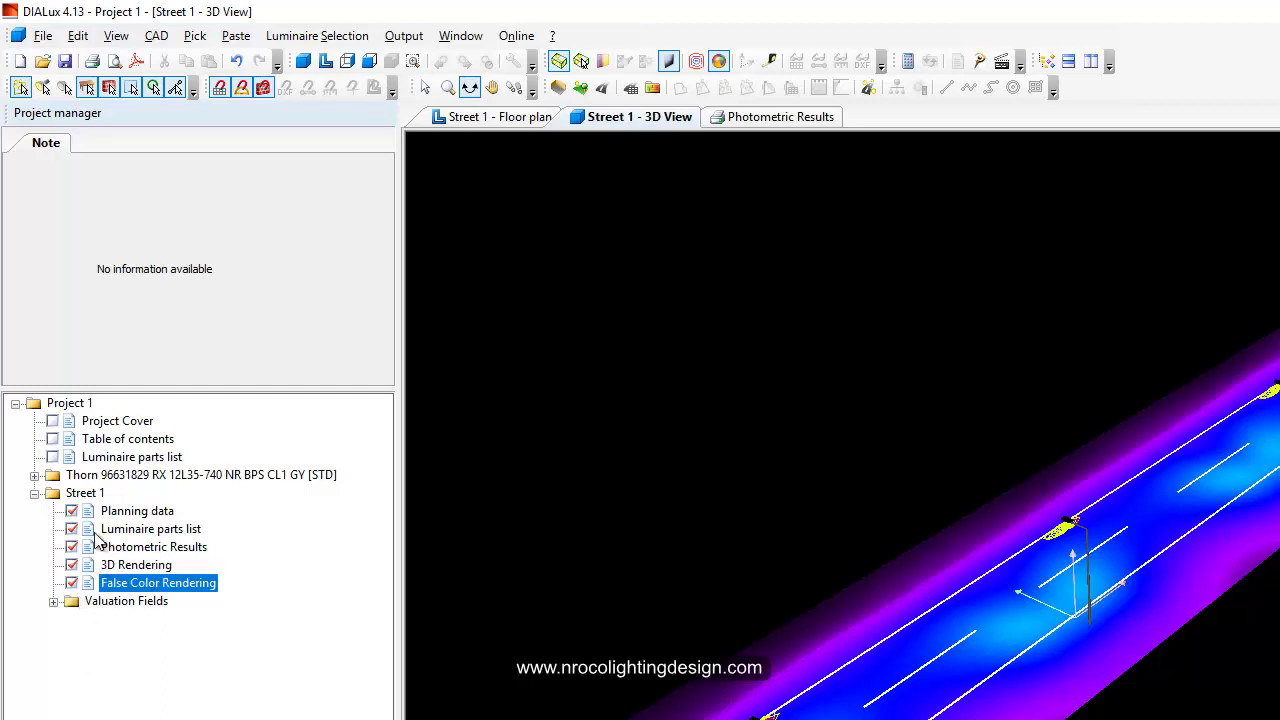
click(136, 568)
double_click(136, 568)
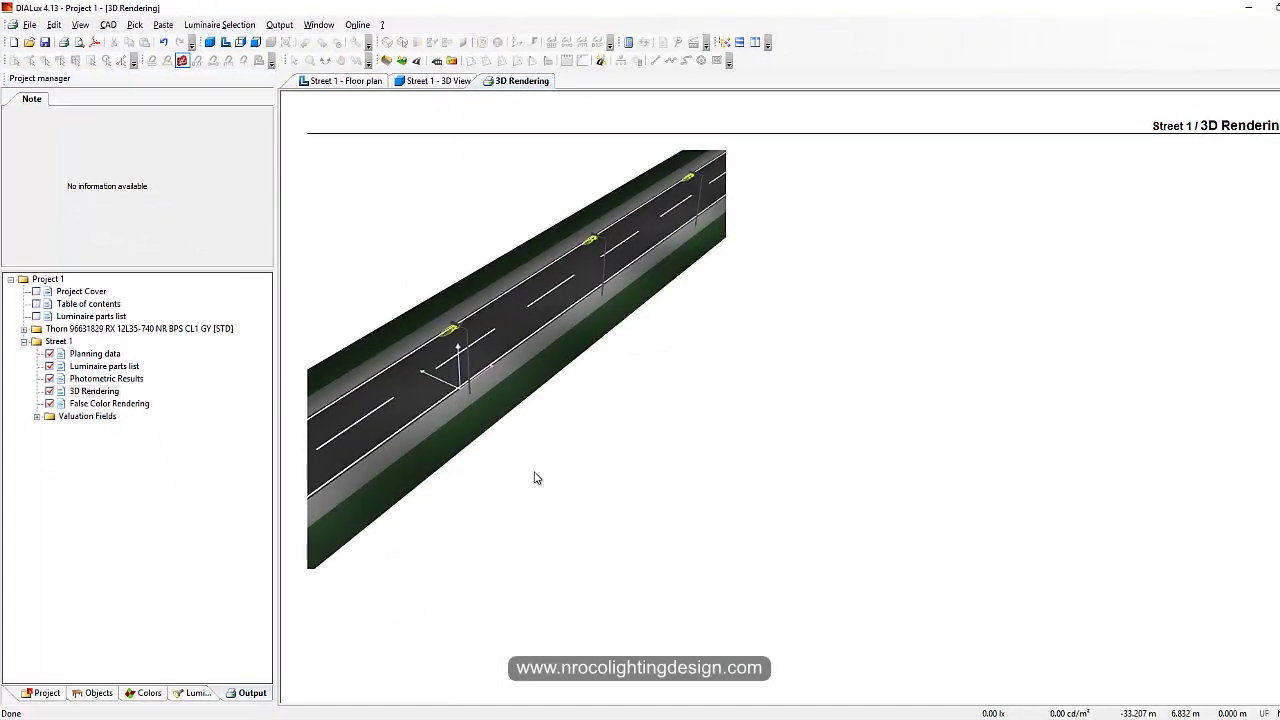
double_click(109, 403)
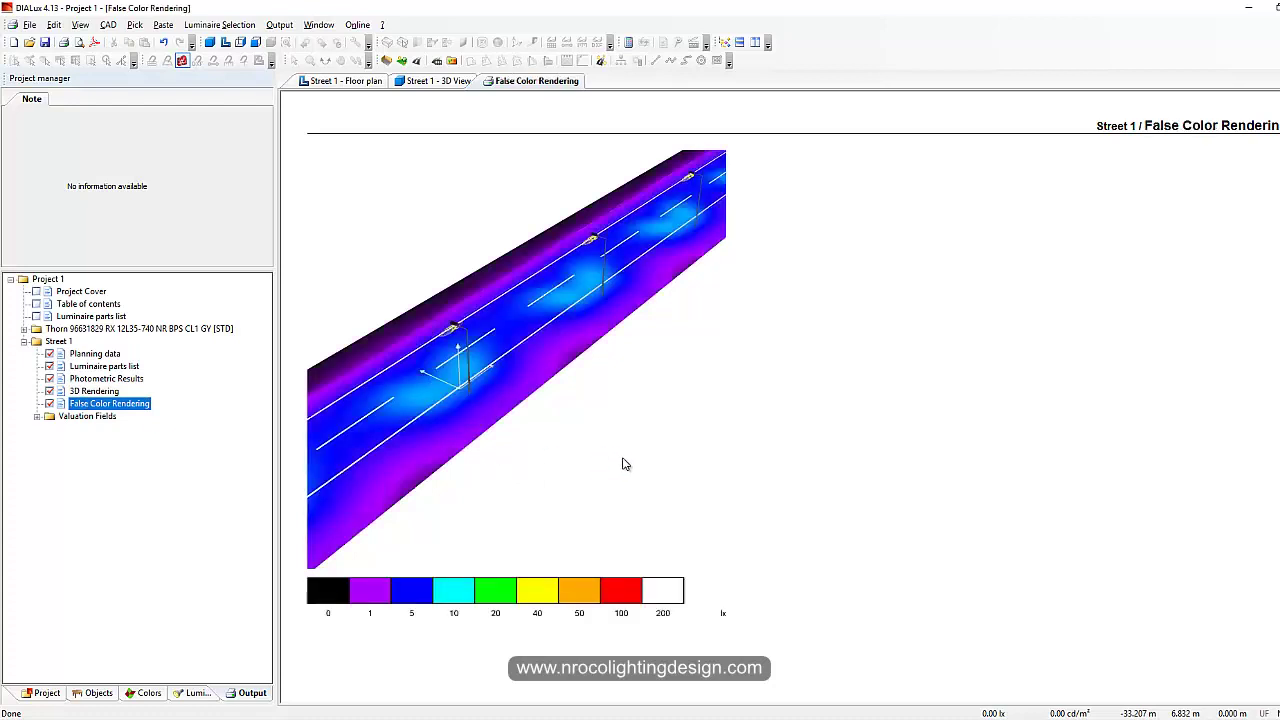
click(430, 82)
Orbit to look straight down the road and regenerate the 3D and False Color Renderings
drag(416, 270, 655, 365)
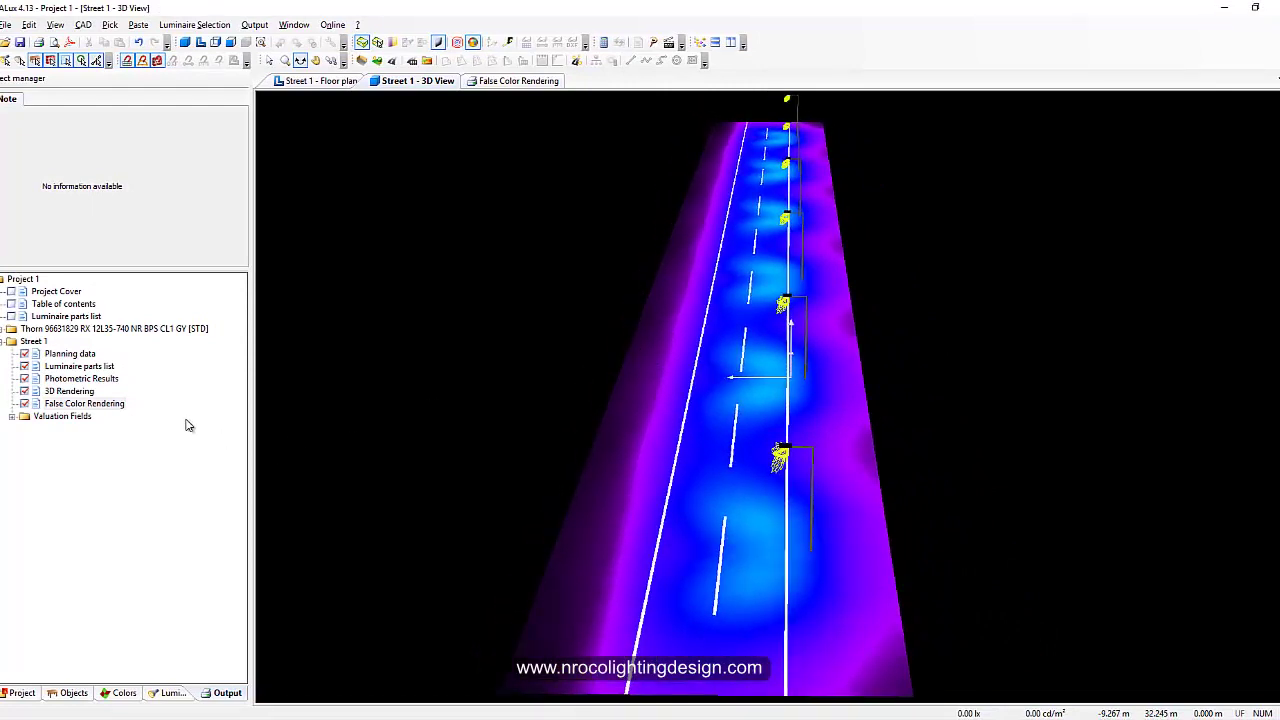
double_click(70, 392)
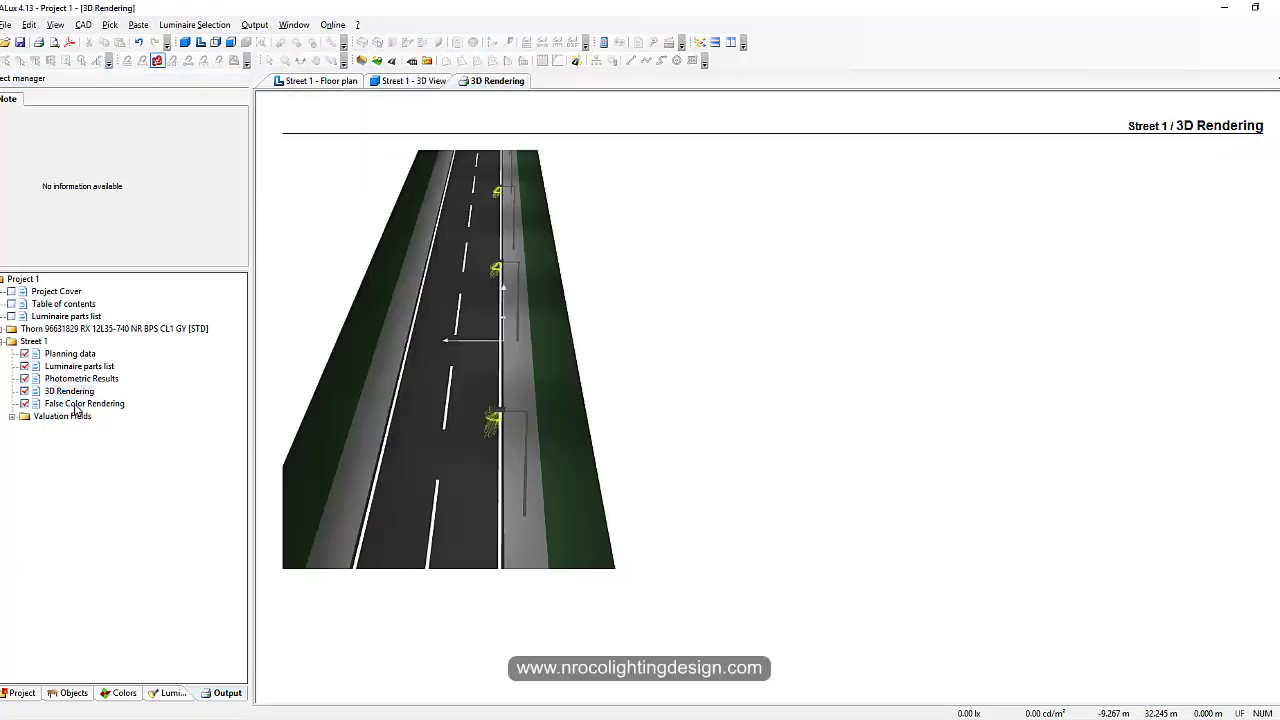
double_click(76, 404)
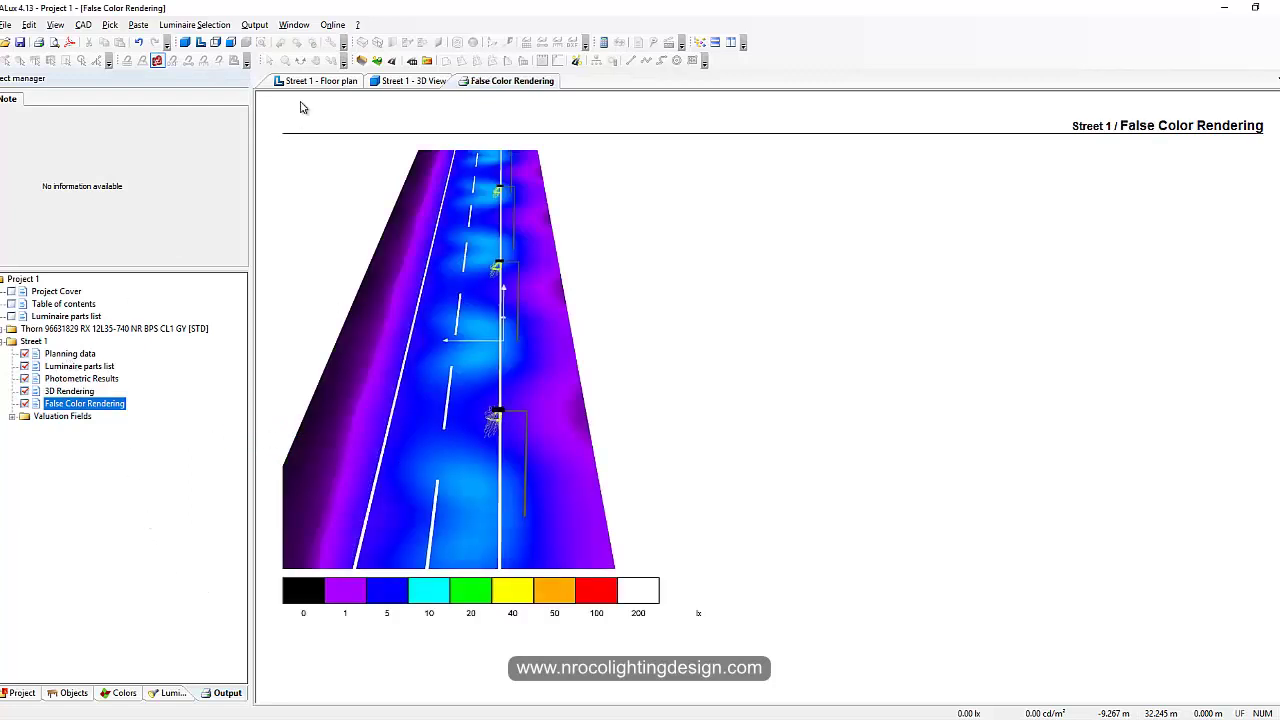
click(410, 81)
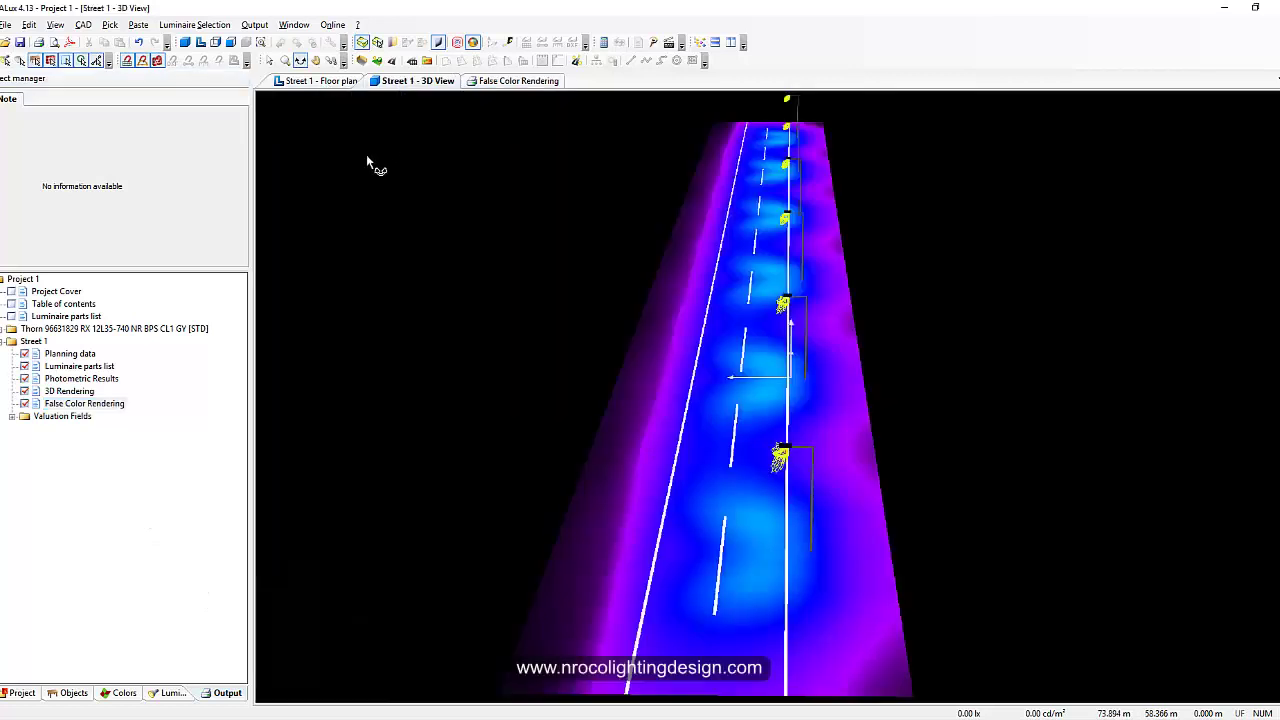
Turn off false colours in the 3D View and show Street 1's lane Arrangement settings
click(24, 695)
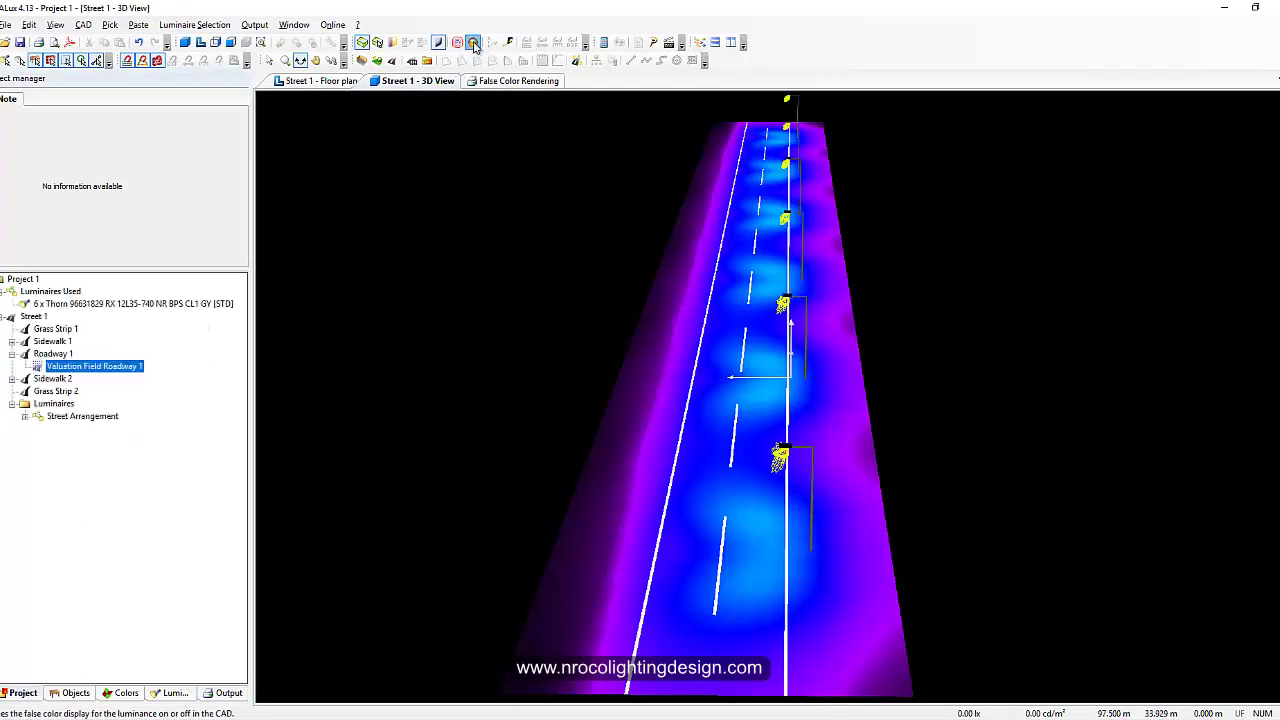
click(473, 42)
scroll(474, 401, down, 3)
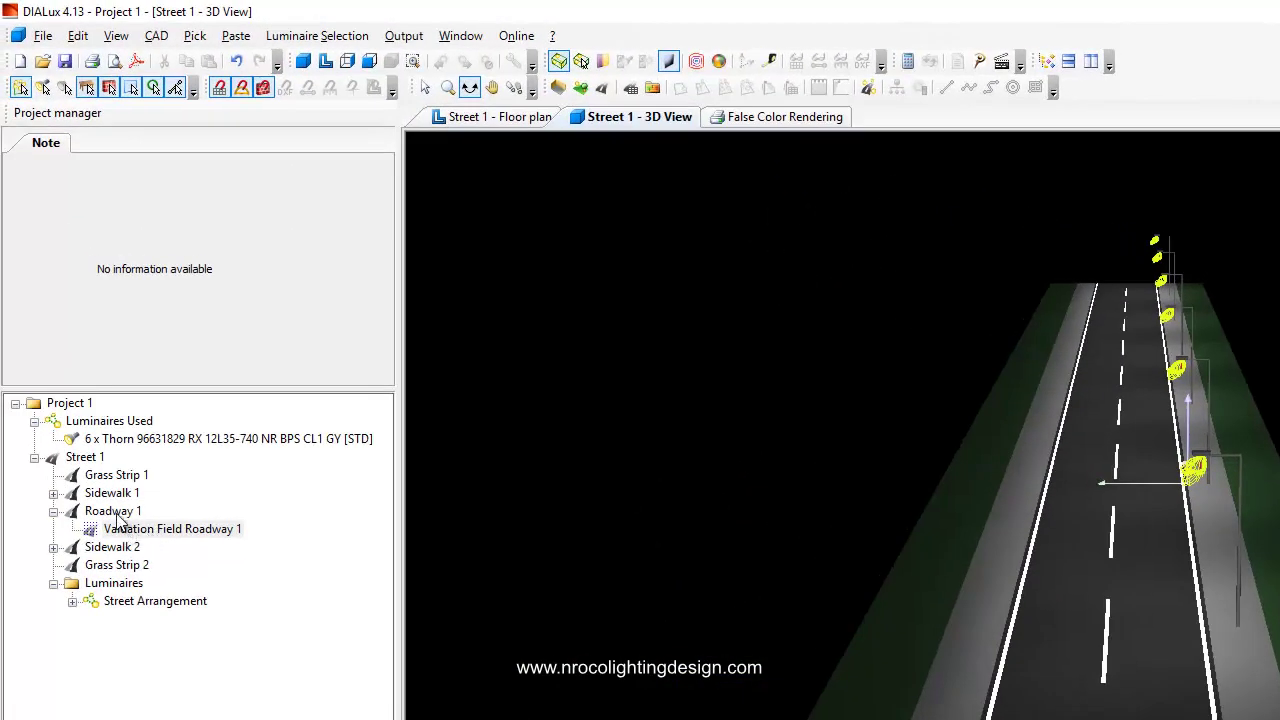
click(85, 457)
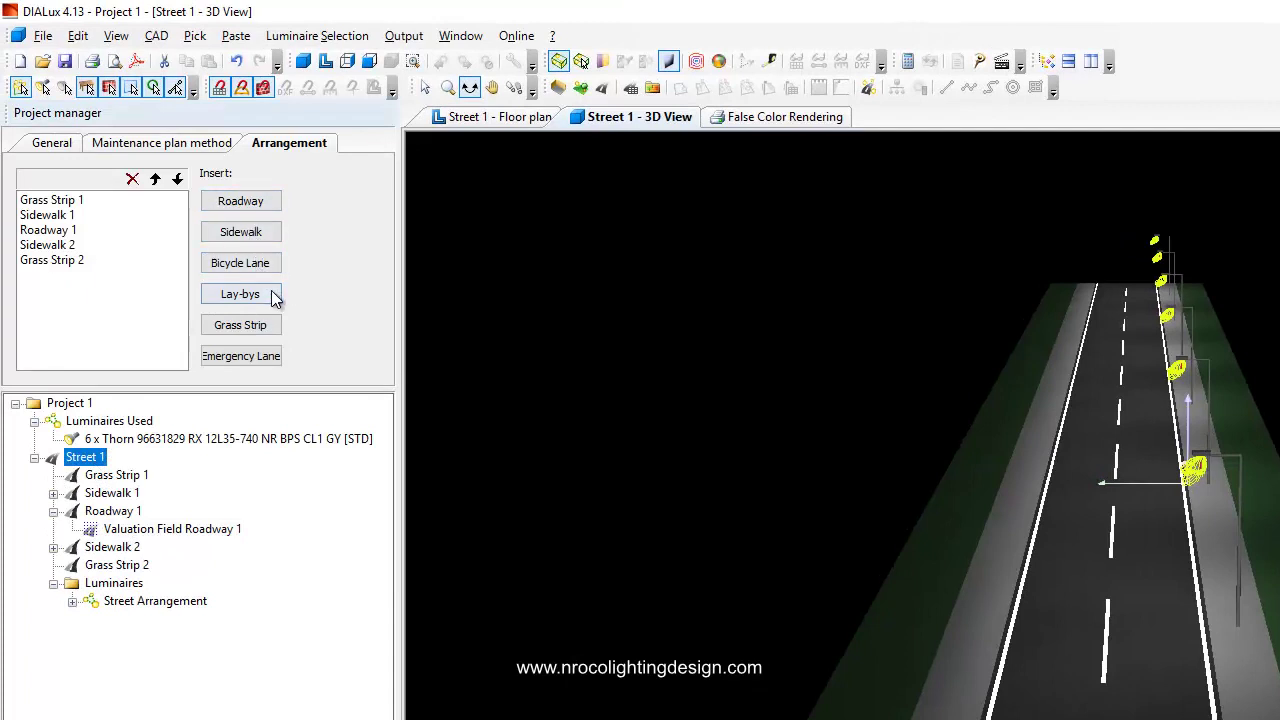
Add Emergency Lane 1, discarding results, and position it between Sidewalk 1 and Roadway 1
click(257, 369)
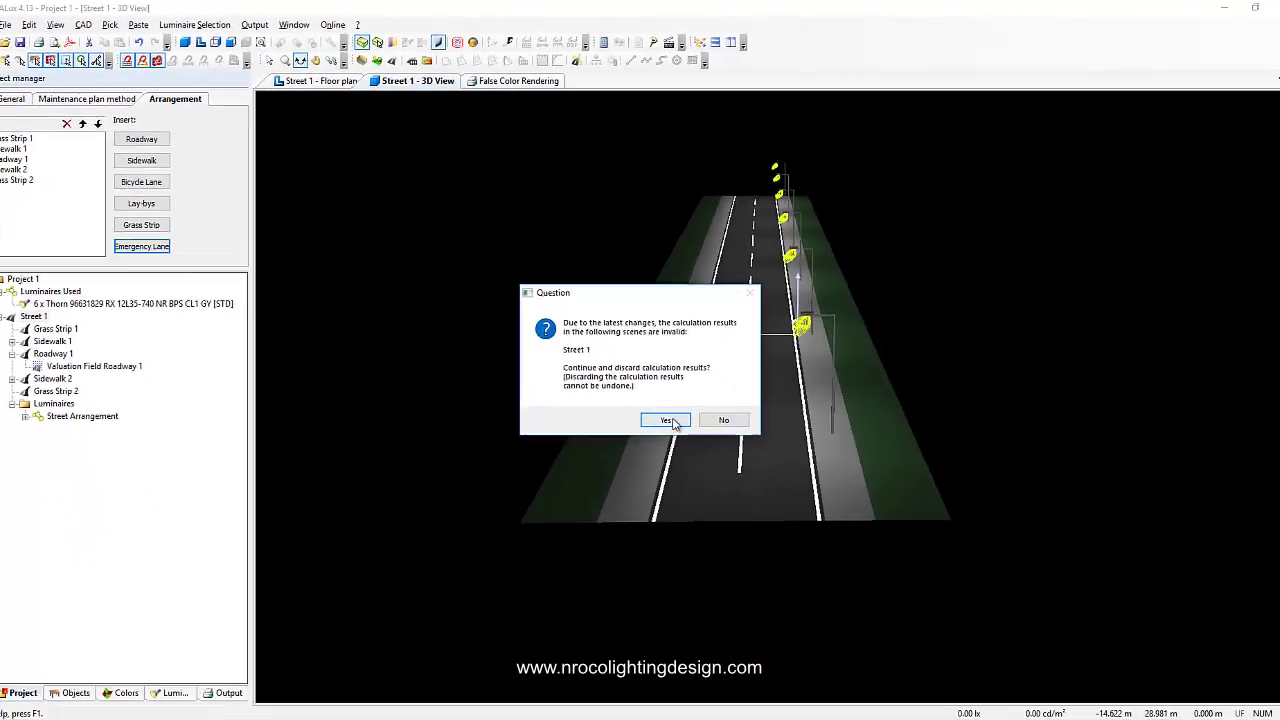
click(663, 423)
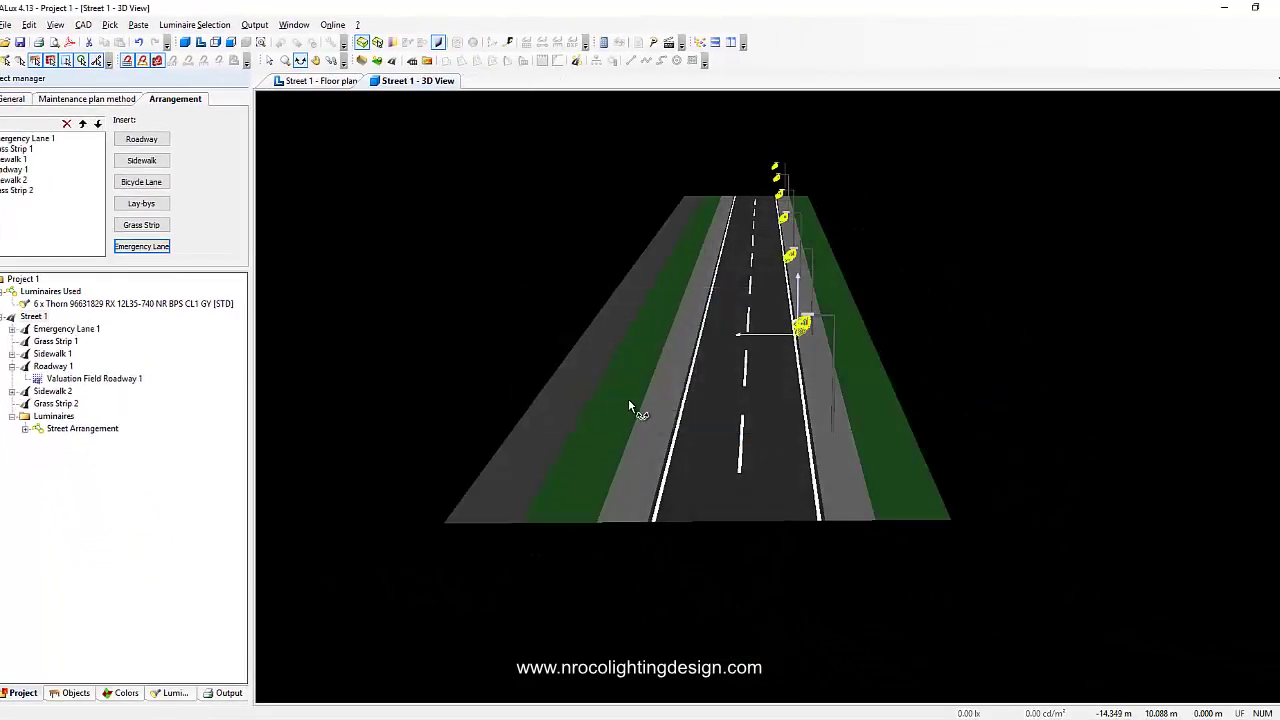
click(30, 139)
click(98, 124)
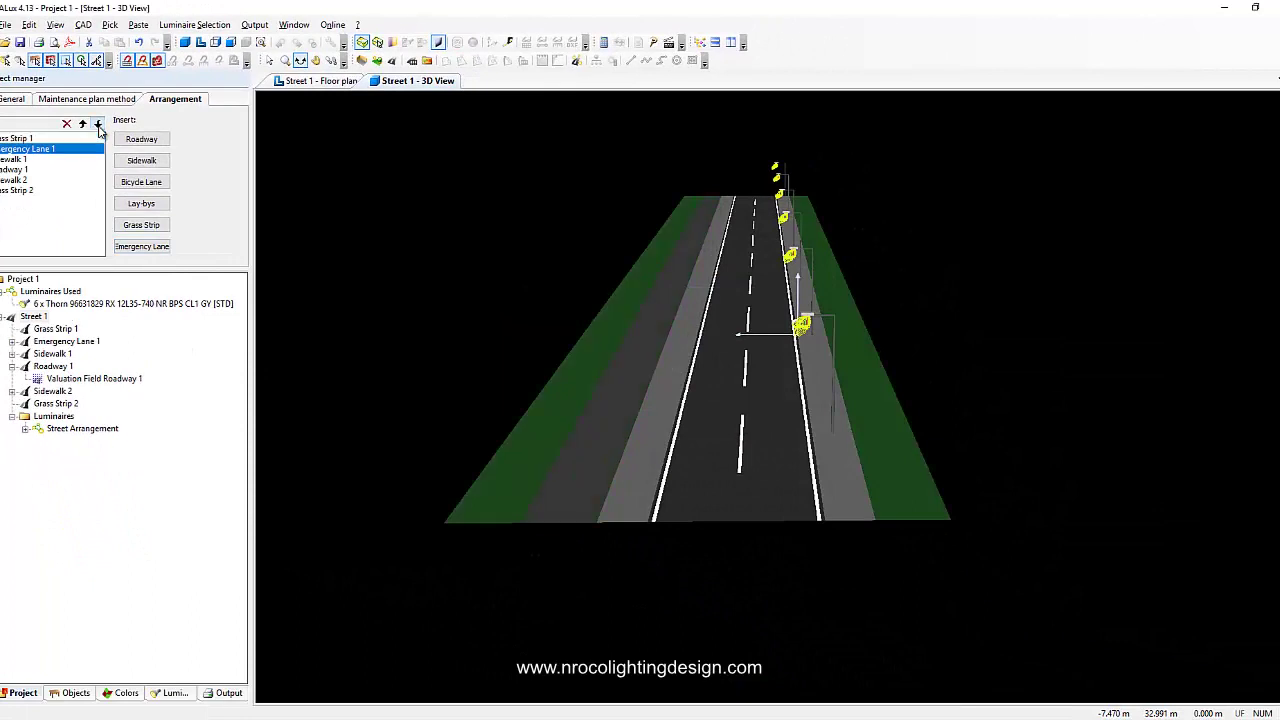
click(98, 124)
click(98, 124)
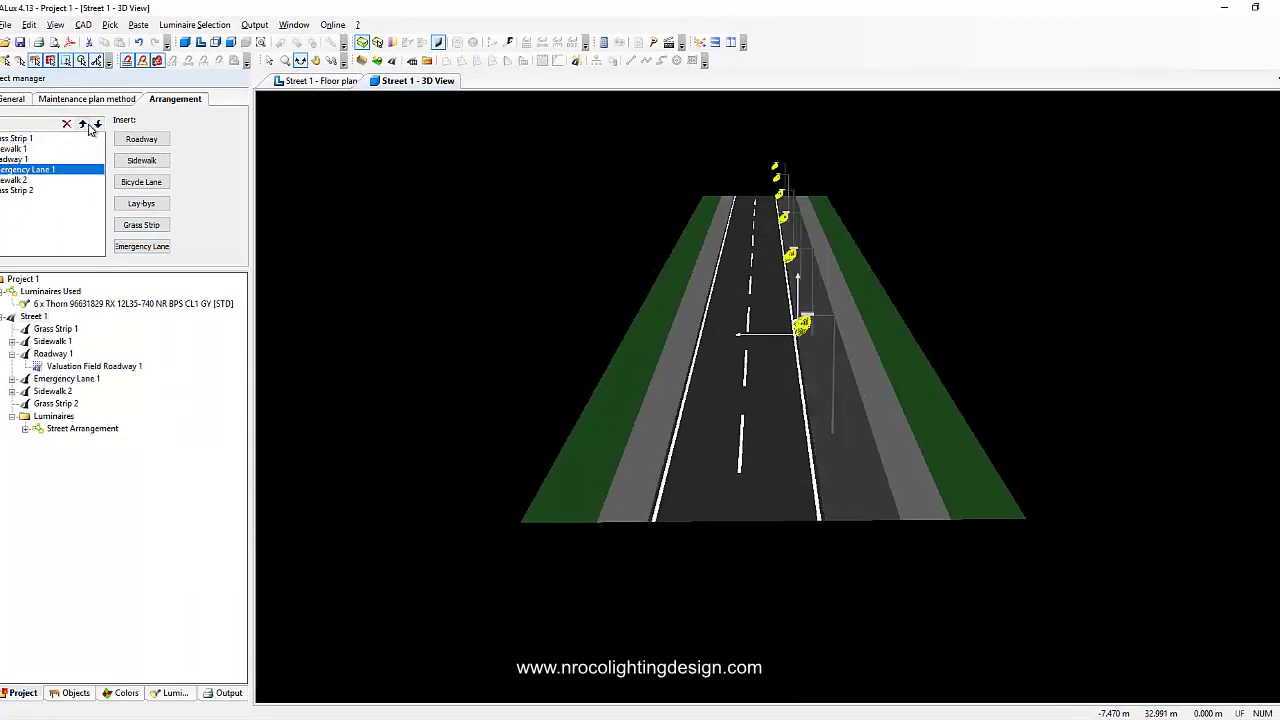
click(84, 124)
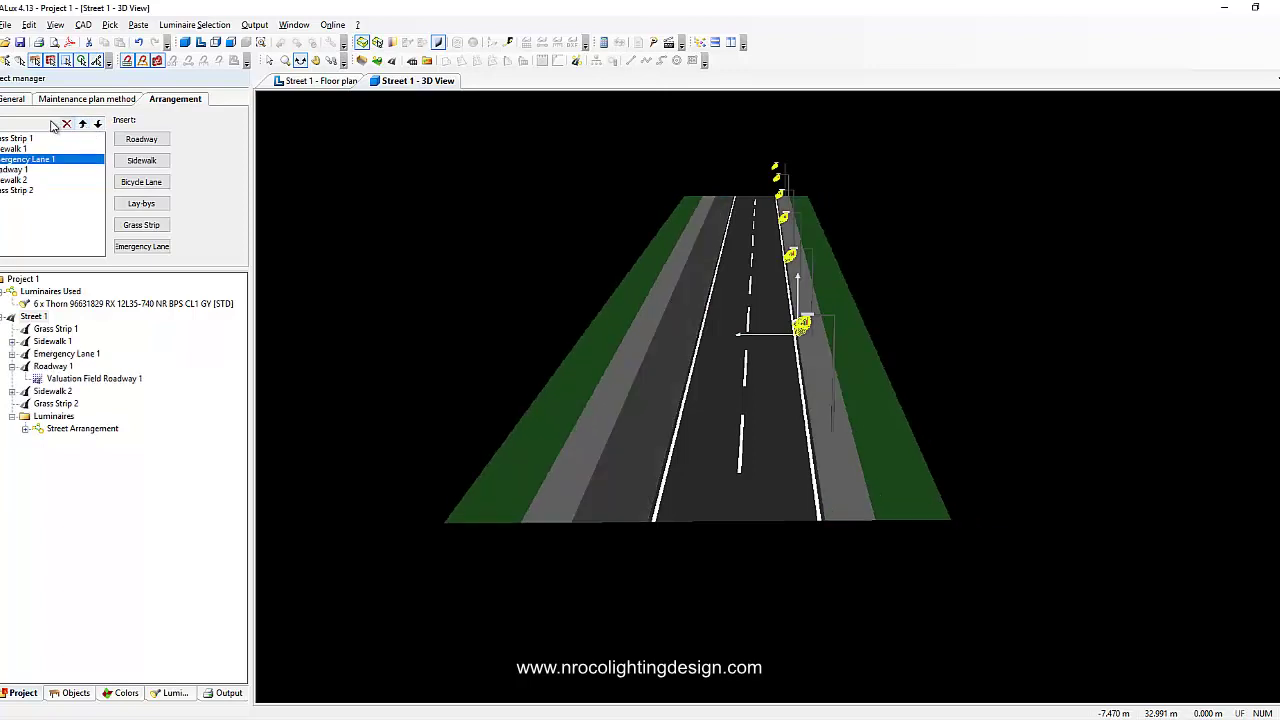
Undo the accidental removal of Roadway 1 from the street
click(66, 124)
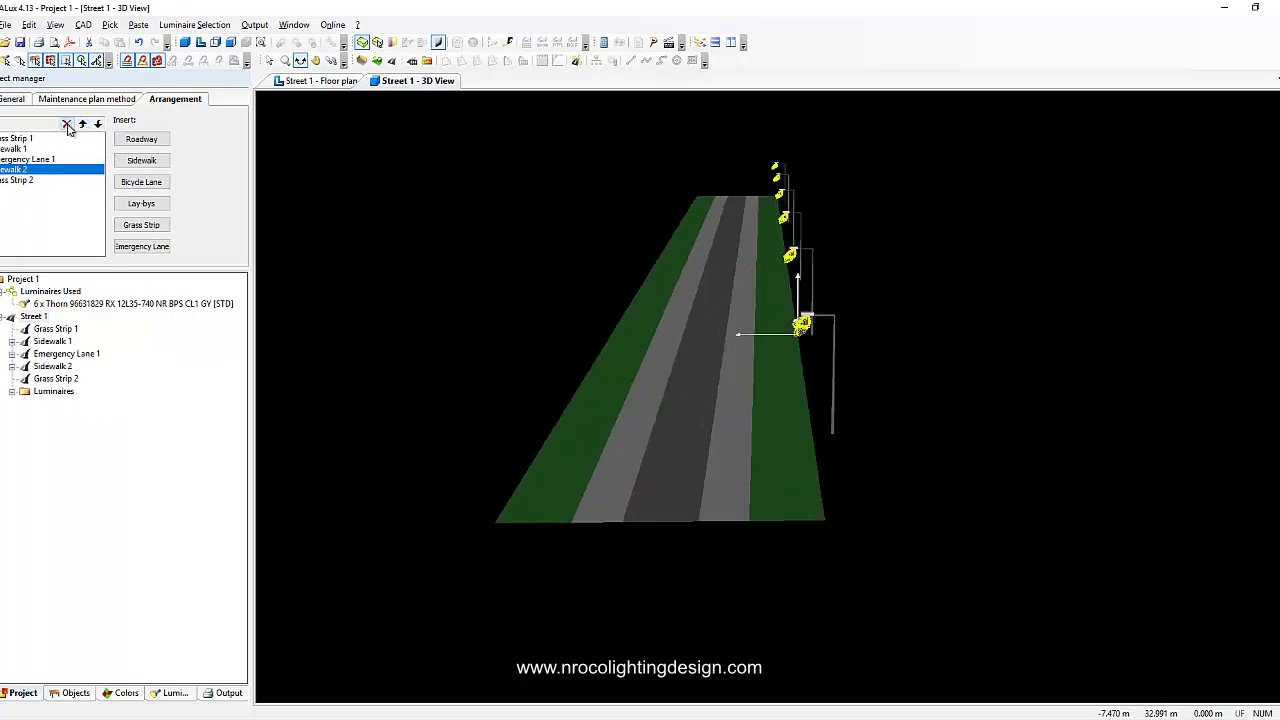
scroll(417, 348, up, 3)
scroll(417, 348, down, 2)
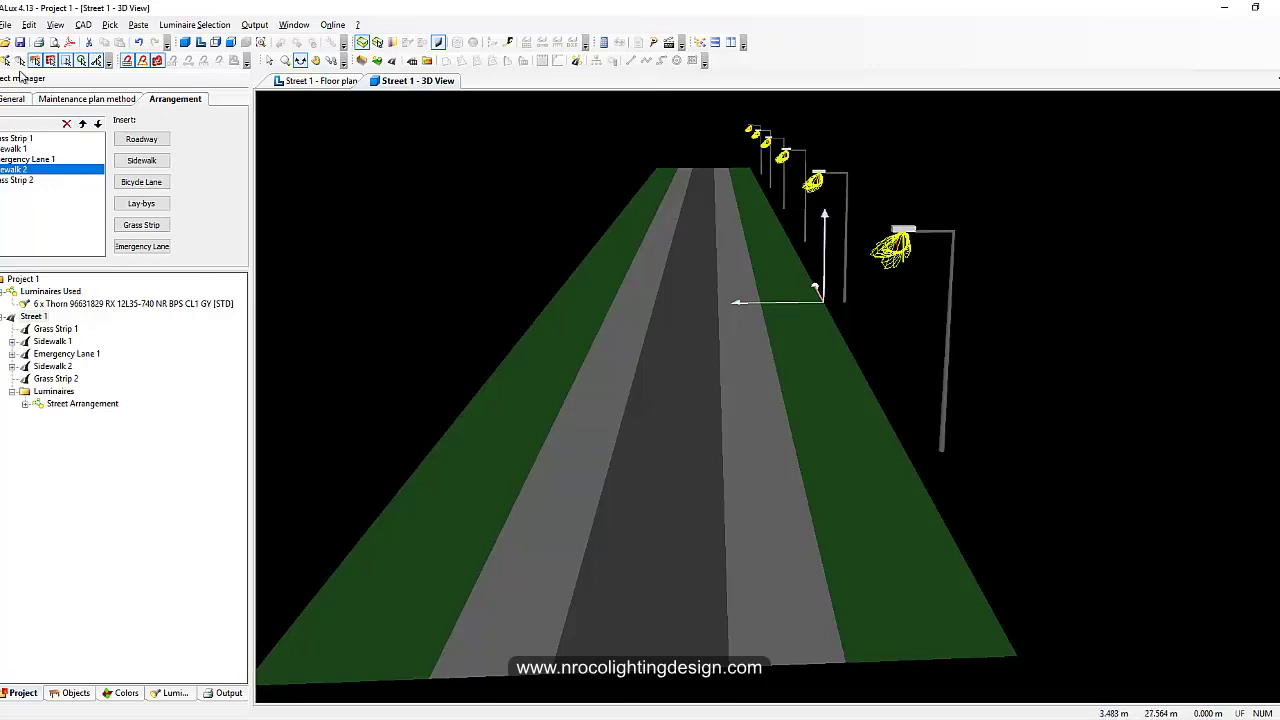
click(138, 42)
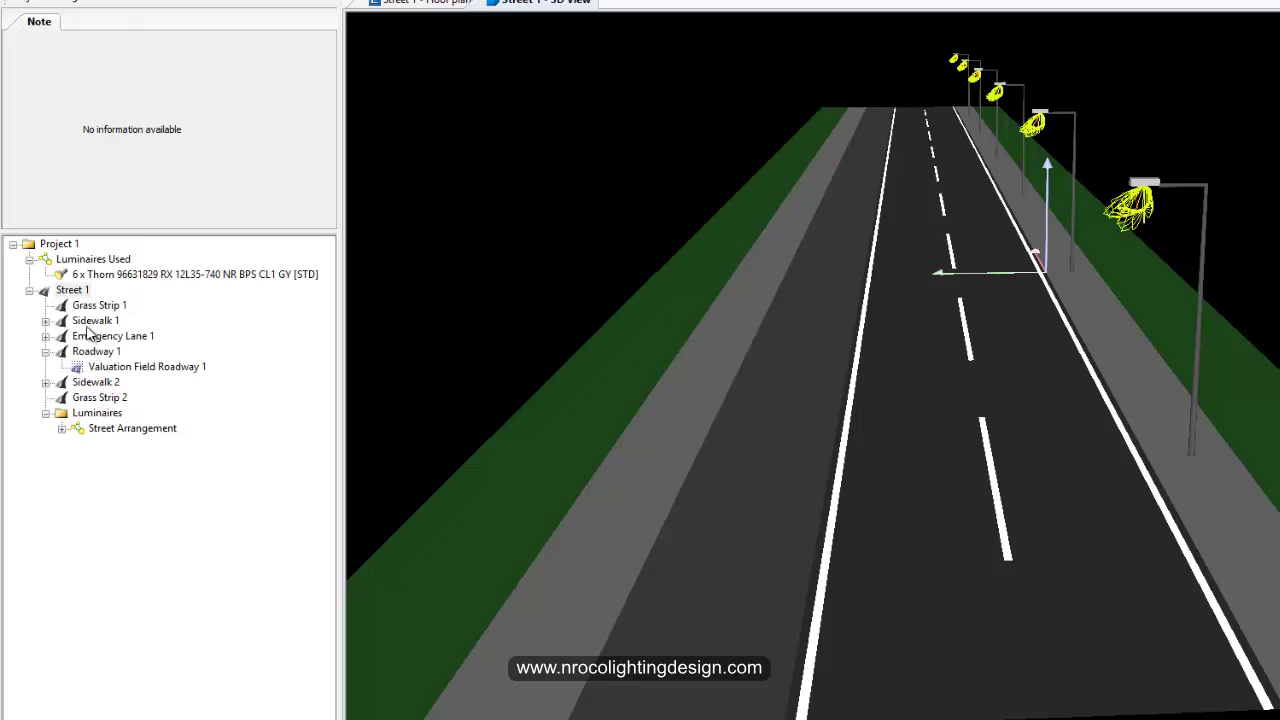
Inspect the properties of Sidewalk 1 and Emergency Lane 1 within Street 1
click(95, 320)
click(100, 336)
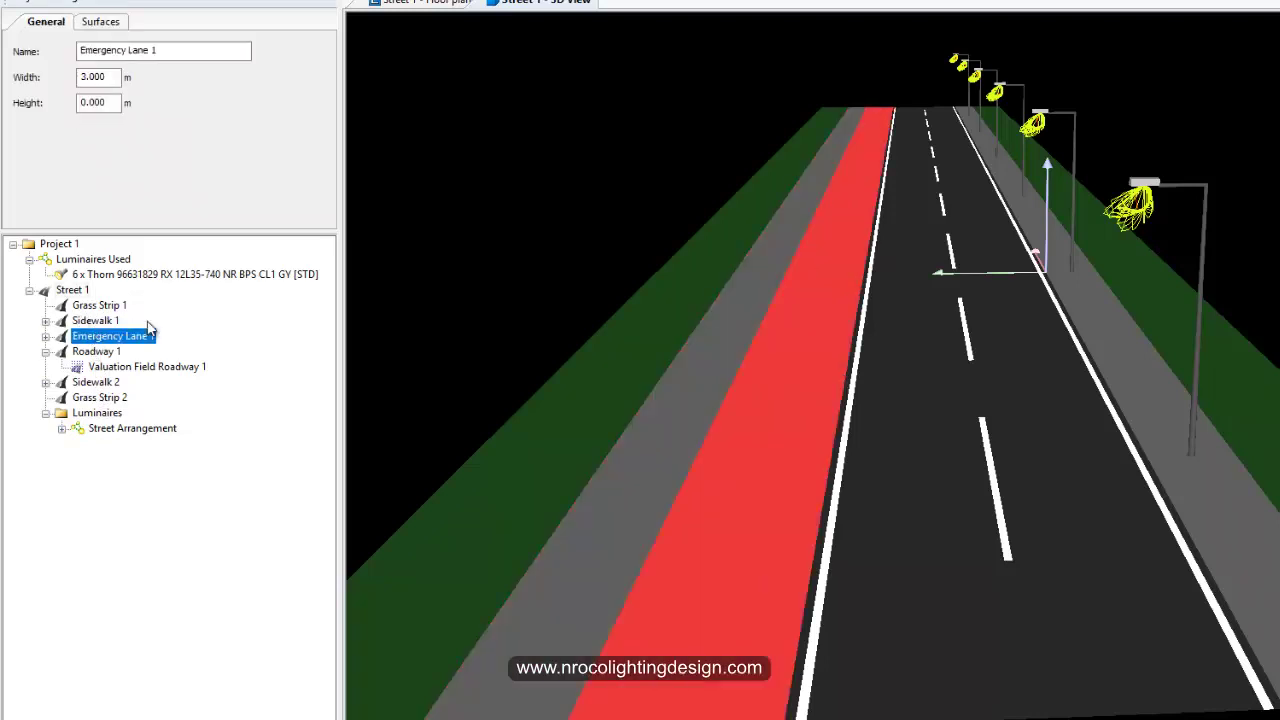
click(74, 291)
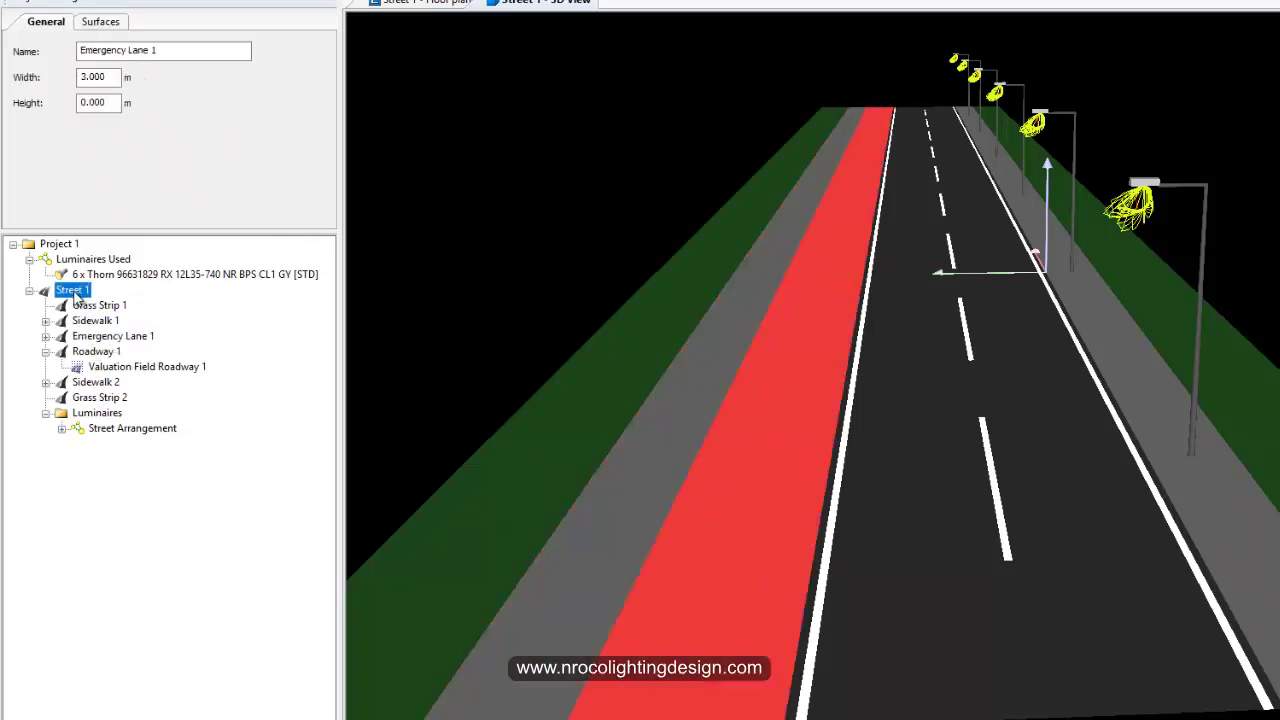
click(100, 336)
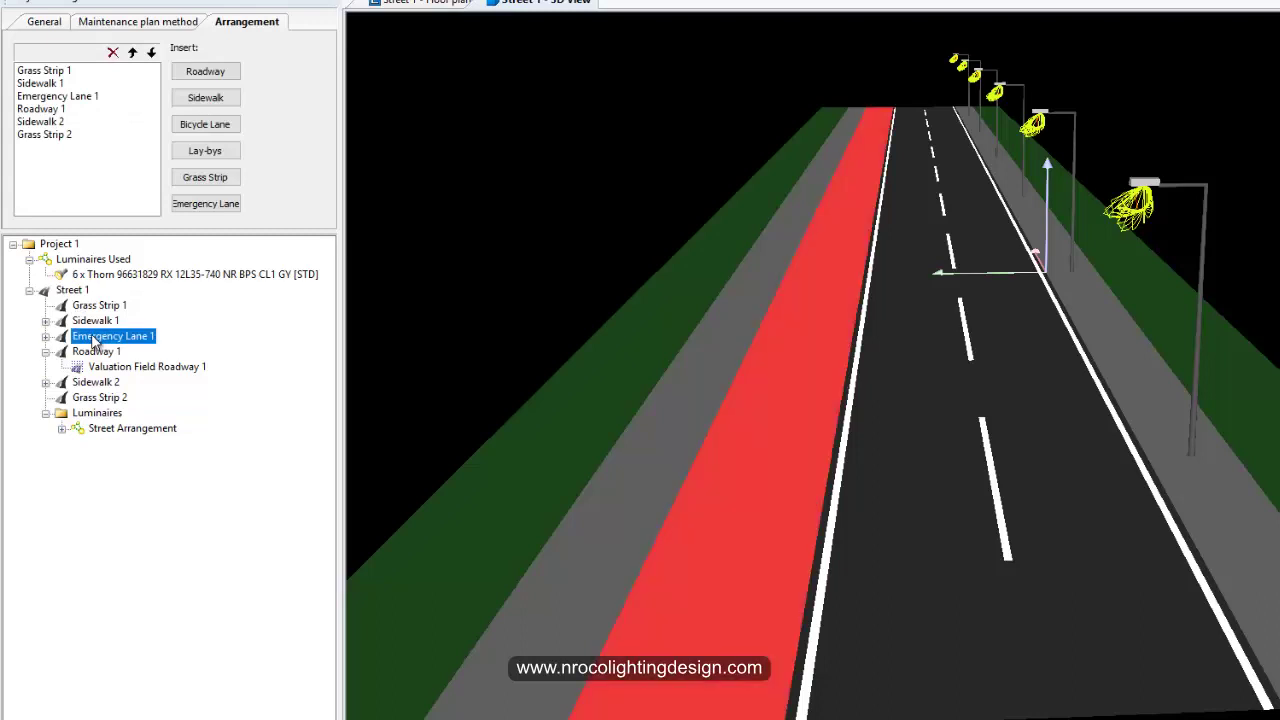
Delete Emergency Lane 1 from Street 1's lane arrangement and view the street from a low angle
click(72, 290)
click(85, 96)
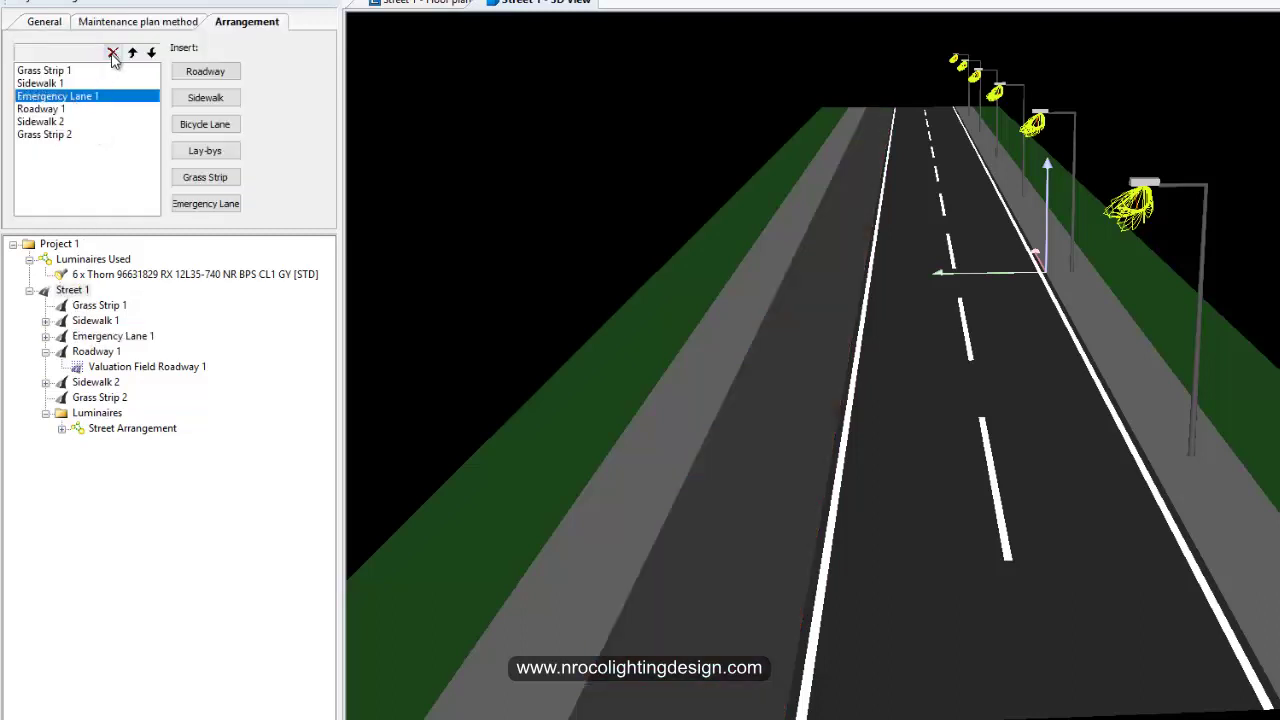
click(113, 53)
drag(483, 226, 680, 297)
drag(574, 317, 590, 311)
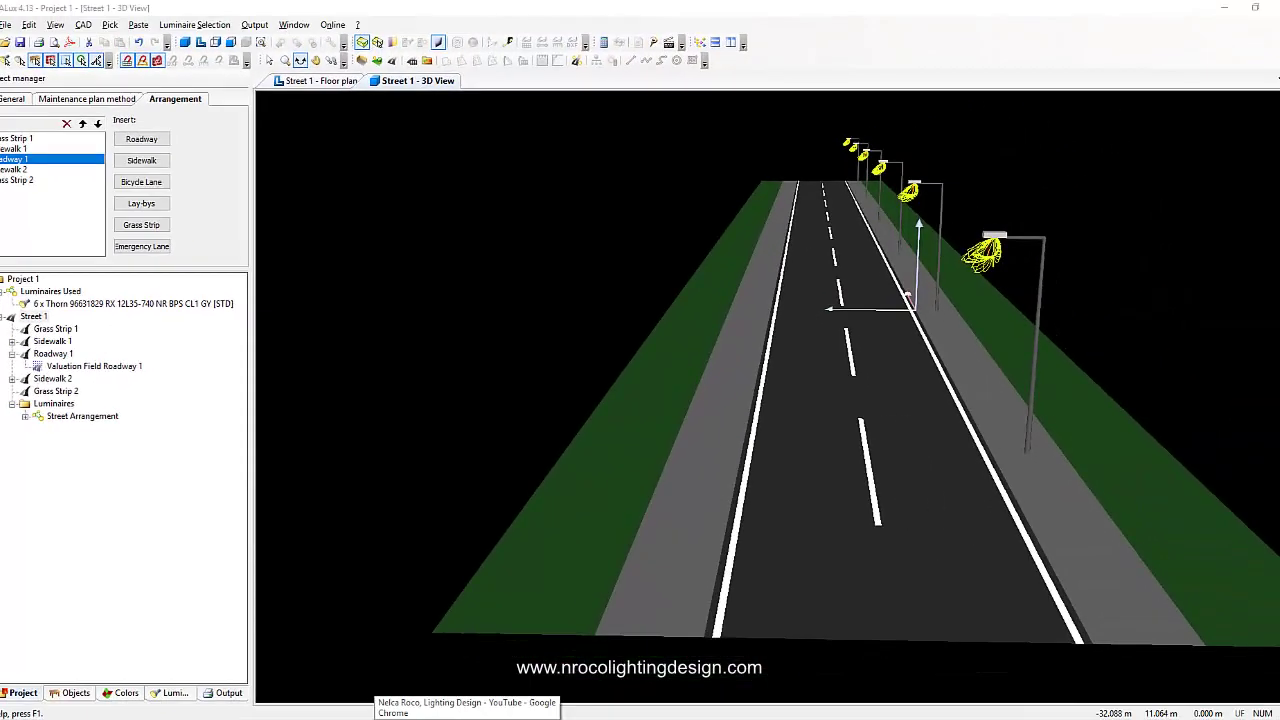
Search Udemy for the instructor's name from the Udemy home page in Chrome
click(465, 716)
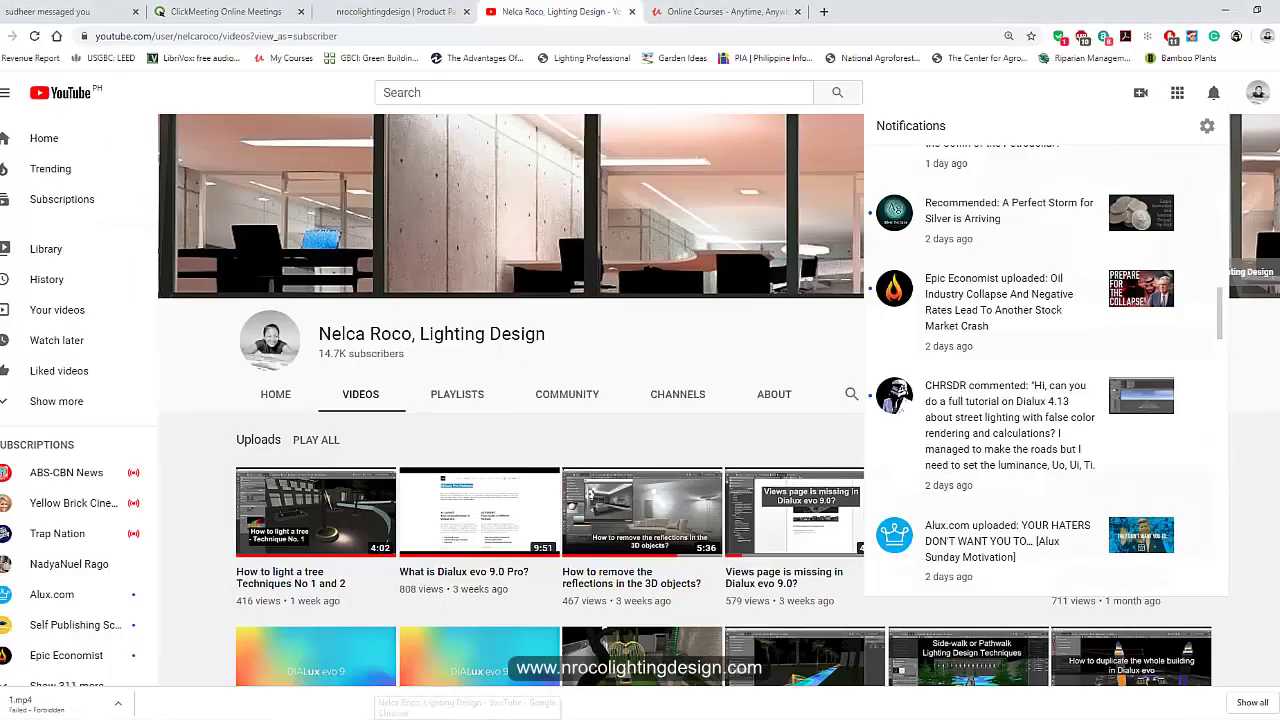
click(720, 11)
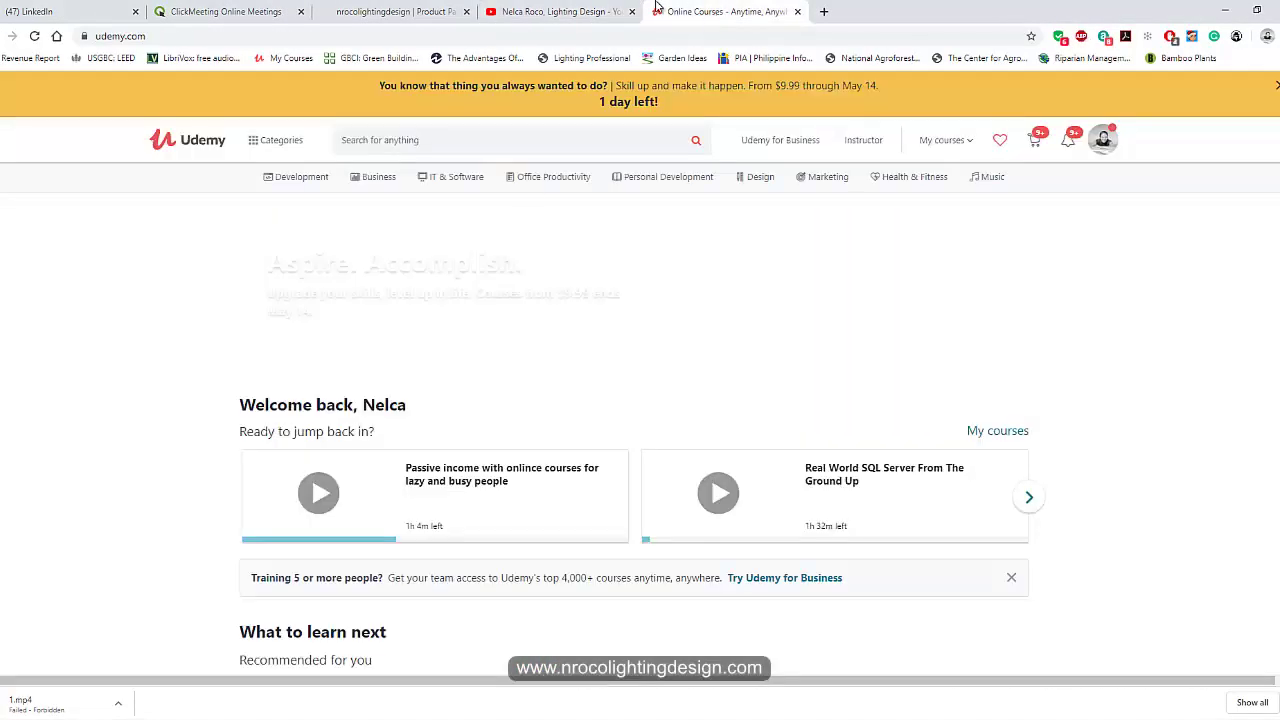
mouse_move(289, 167)
click(430, 141)
text(nelca roco)
key(Return)
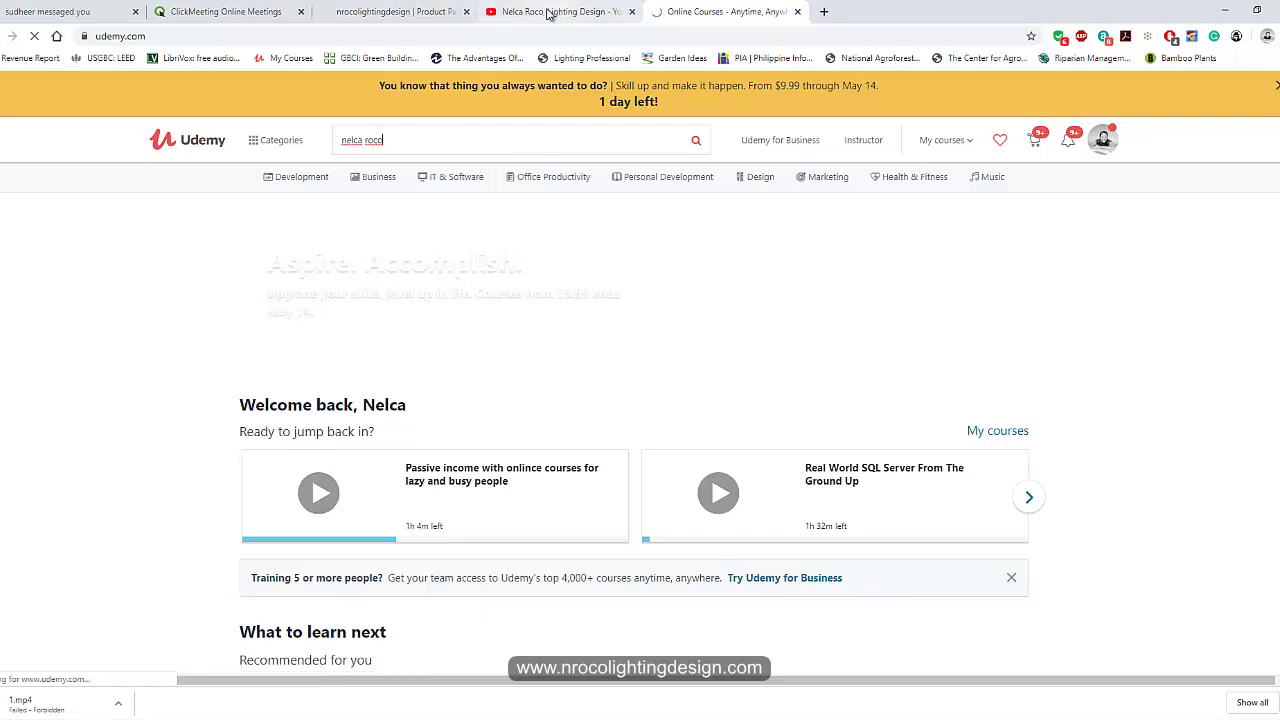
Review the $199.00 8-day Dialux evo Advance training page, then return to the YouTube channel's videos
click(418, 10)
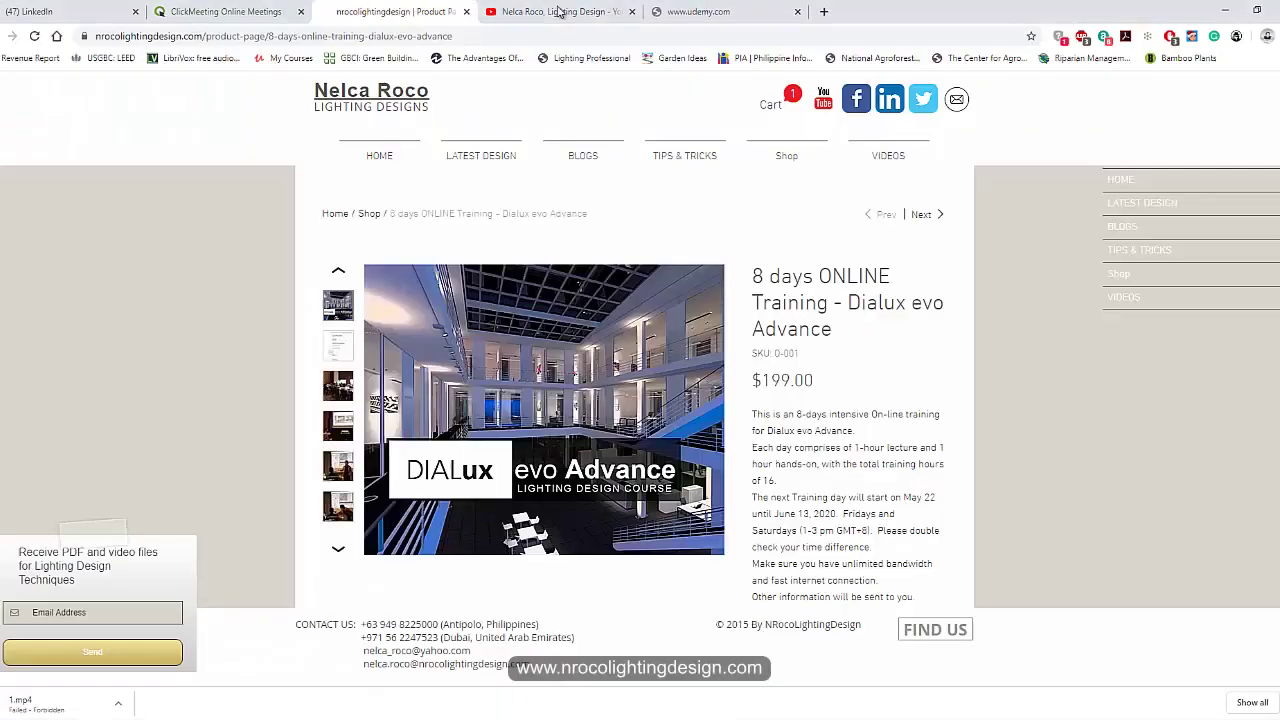
click(565, 8)
scroll(1088, 451, down, 1)
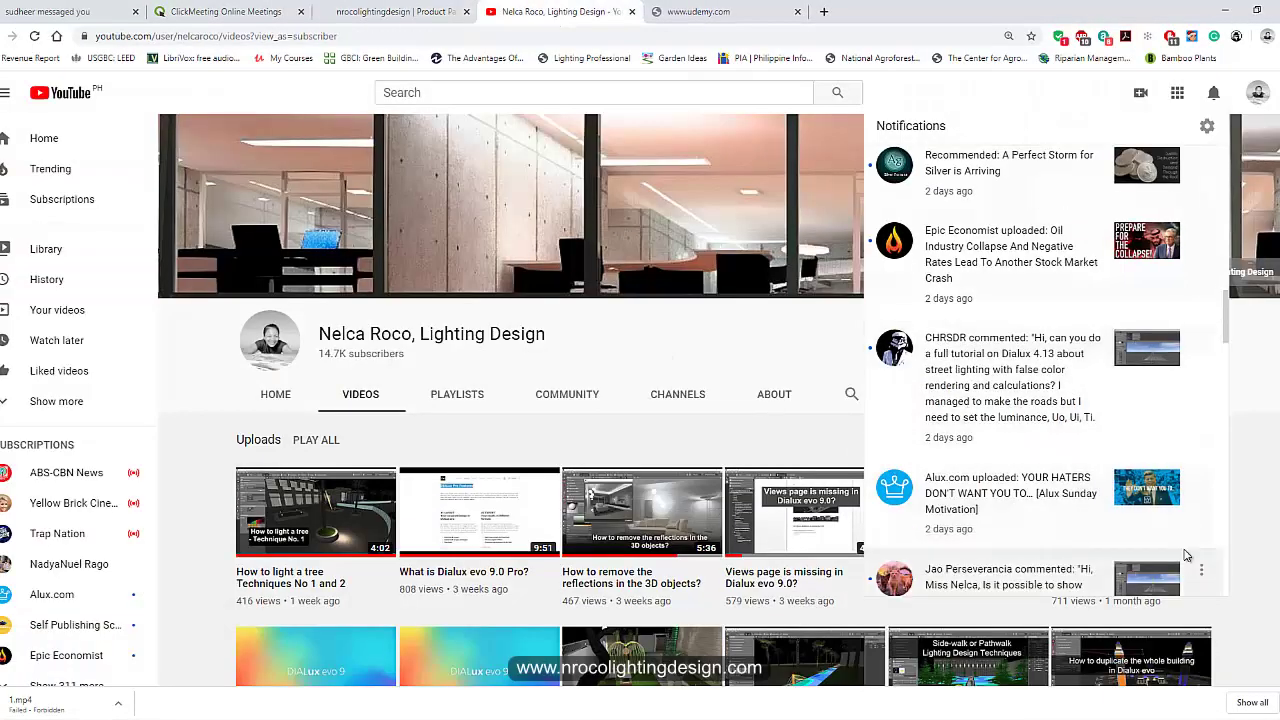